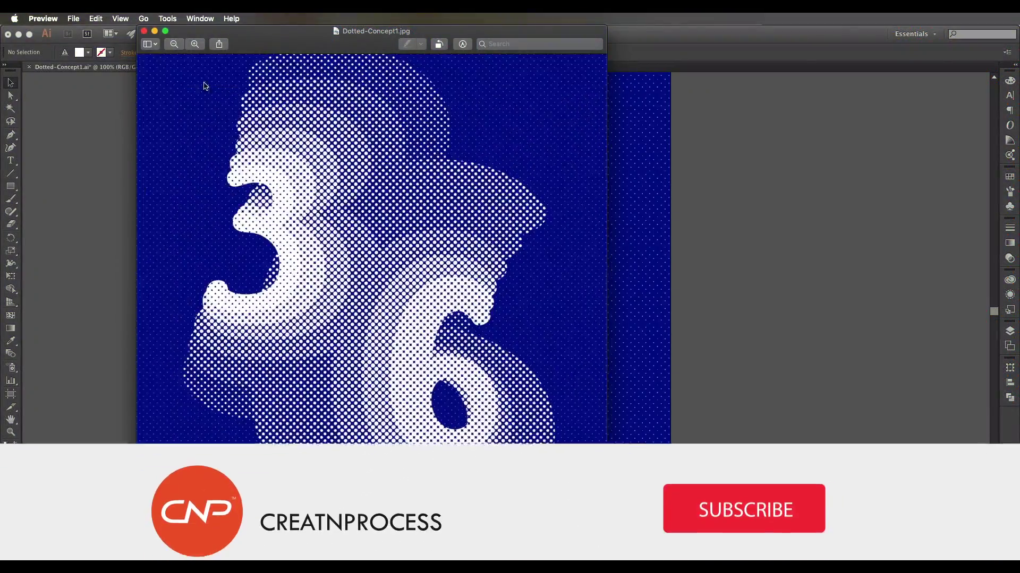
Close the Dotted-Concept1.jpg preview and return to the Illustrator document.
click(144, 31)
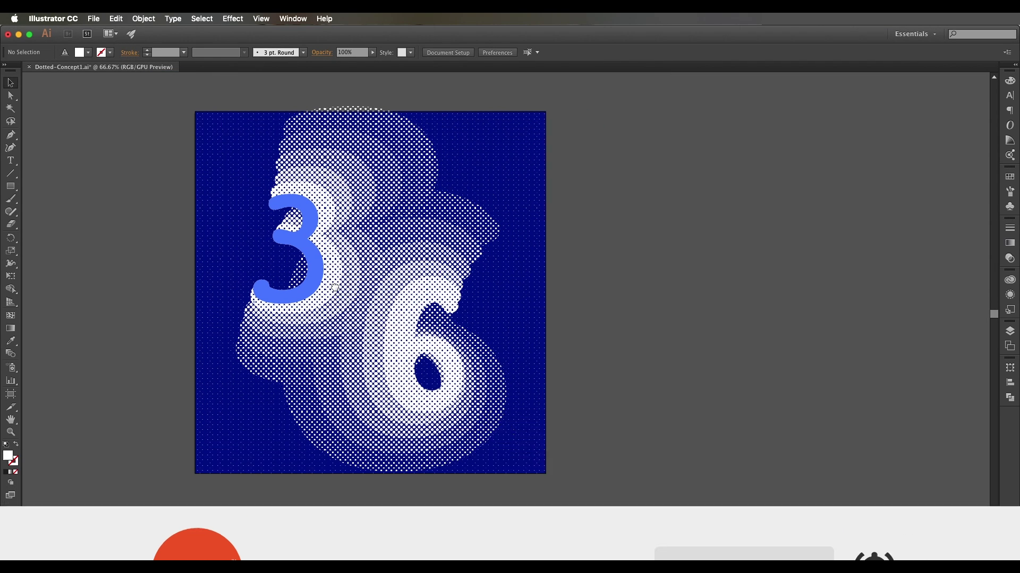
Try moving the dotted 6 off the artboard and undo the move.
click(412, 383)
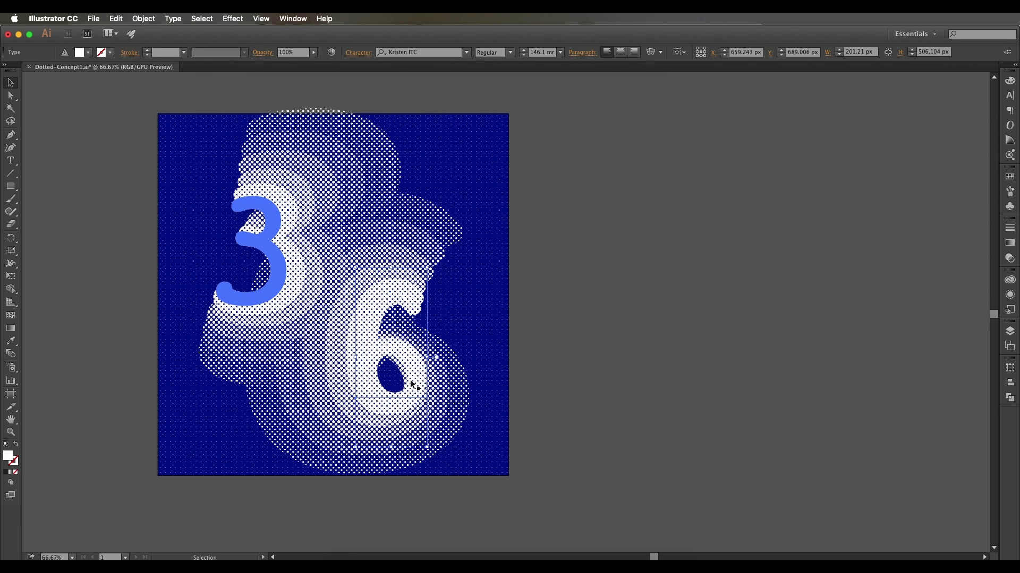
drag(411, 383, 723, 386)
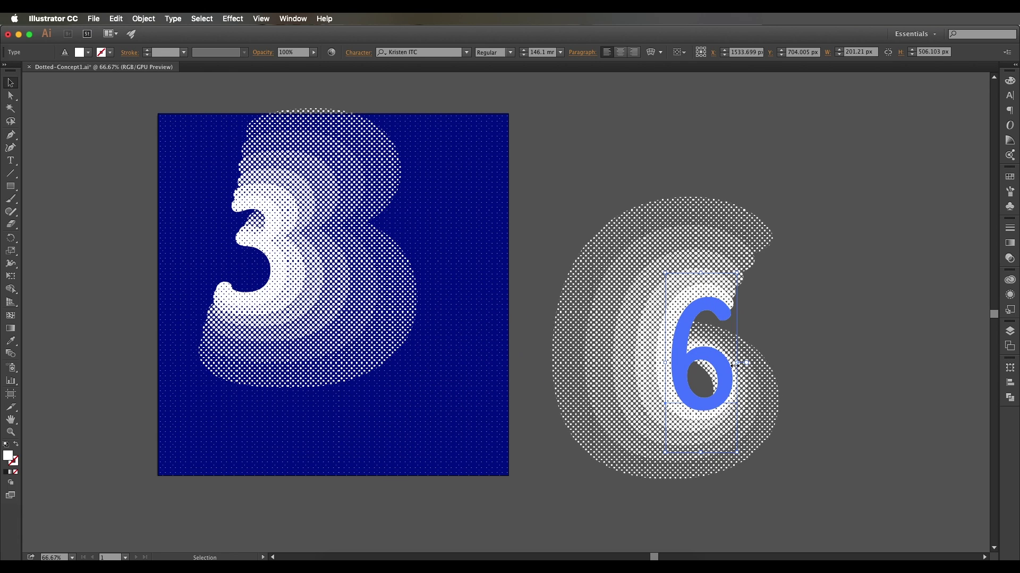
key(super+z)
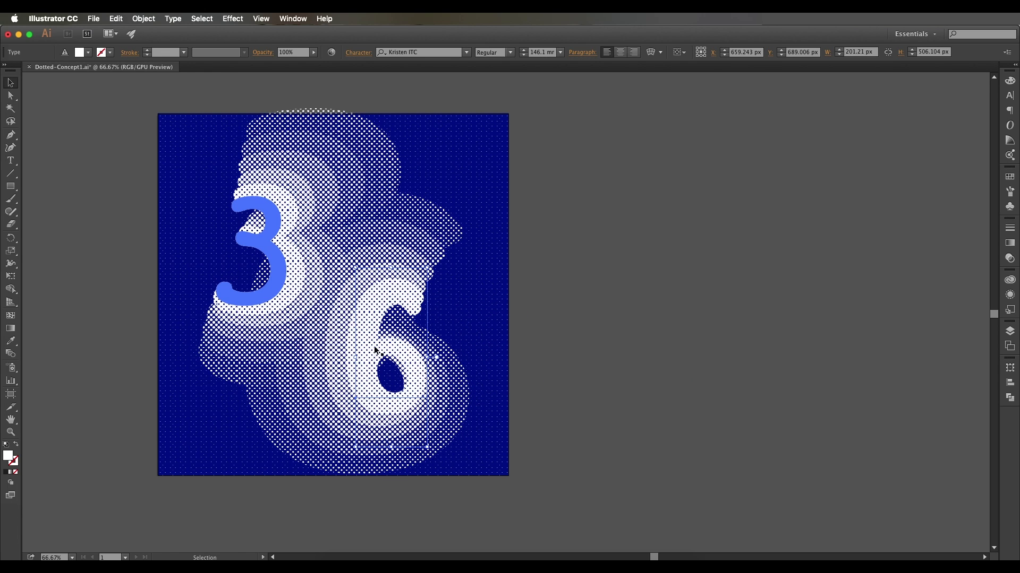
Replace the dotted 3 with an 8, trying 6 and 7 first, and deselect the text.
click(284, 280)
double_click(289, 273)
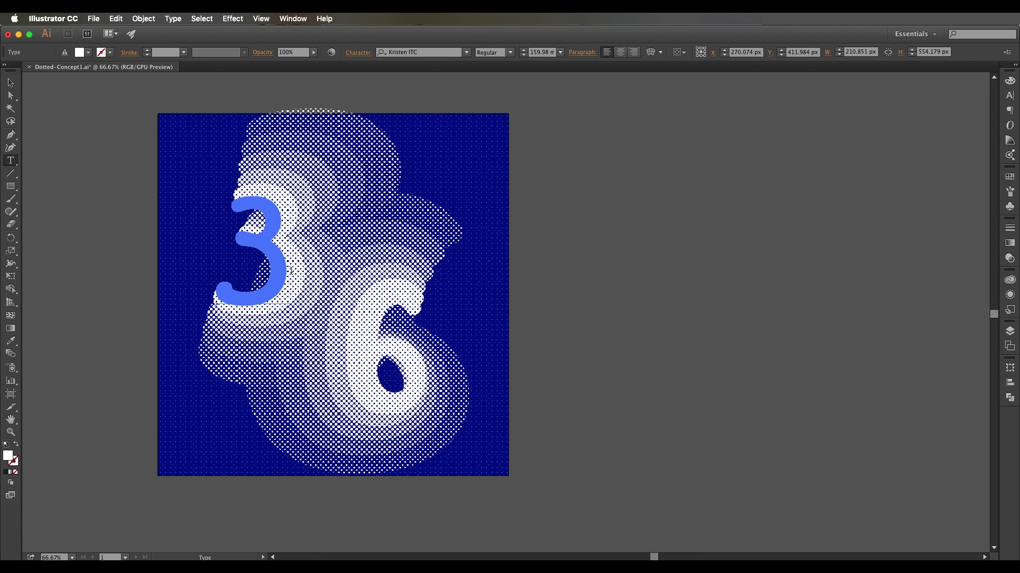
drag(291, 271, 234, 267)
text(6)
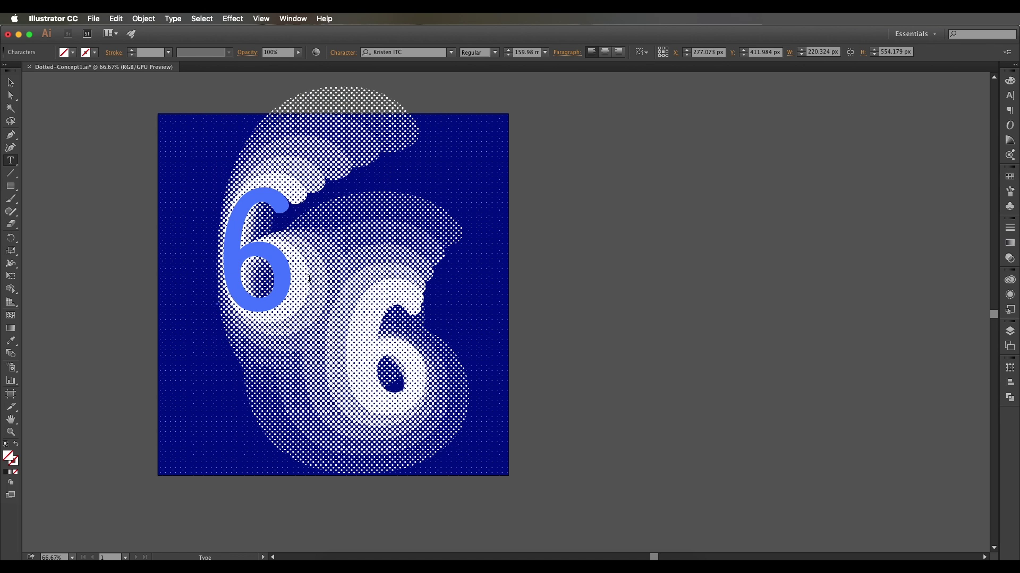
text(7)
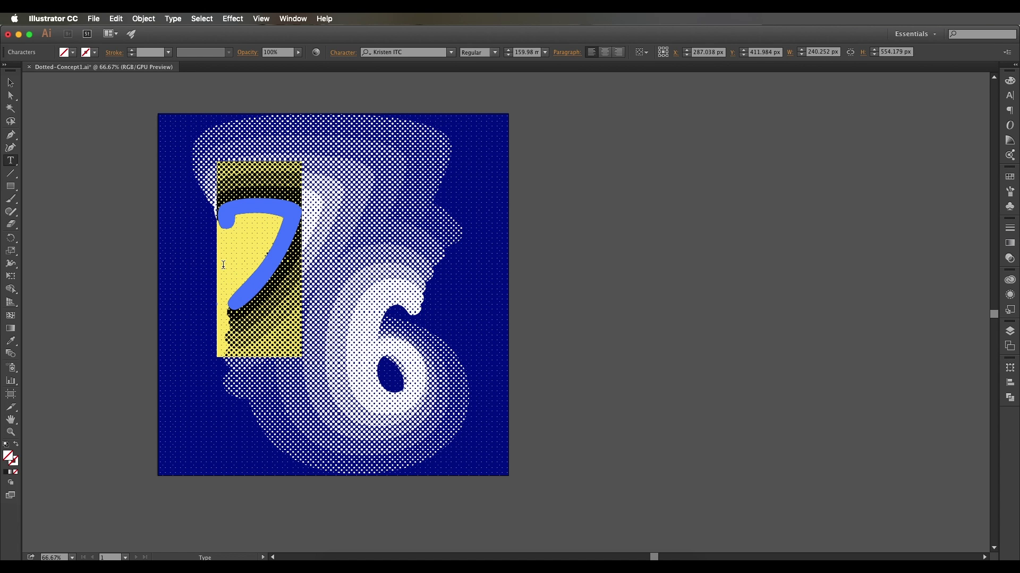
text(8)
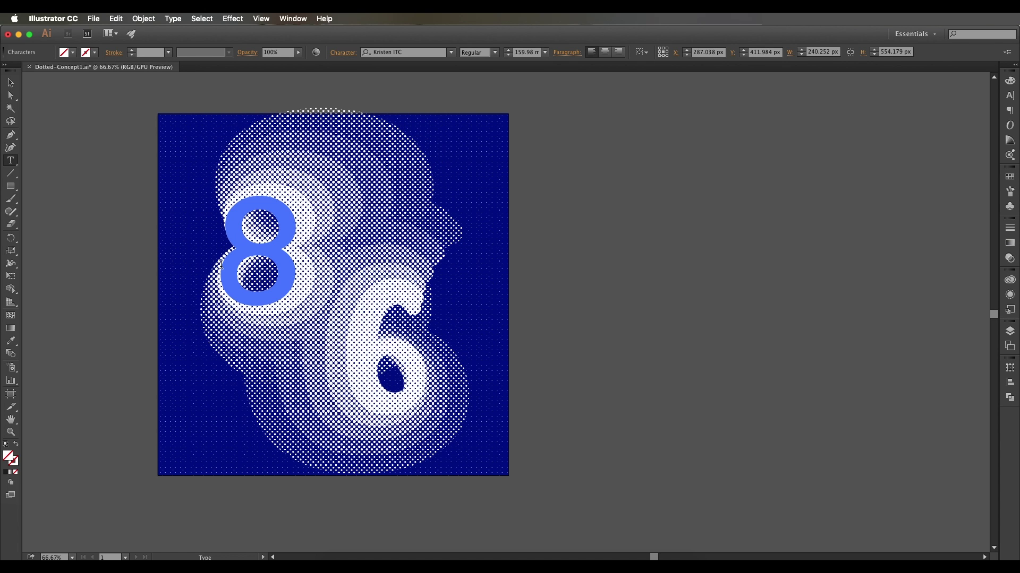
click(10, 83)
click(65, 116)
Draw a second artboard about 961 × 1024 px beside the existing one.
drag(178, 230, 164, 232)
drag(470, 294, 403, 287)
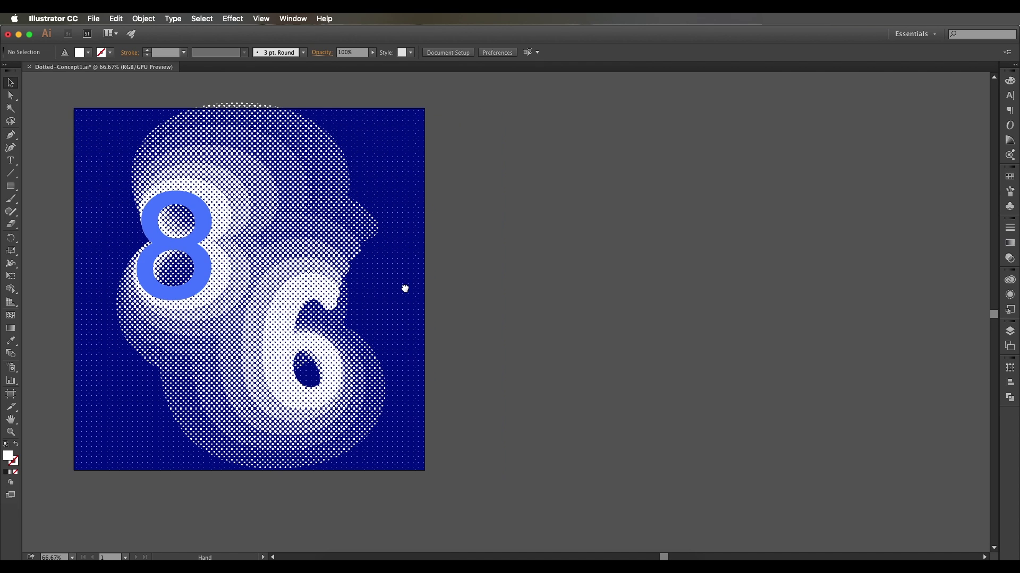
click(10, 394)
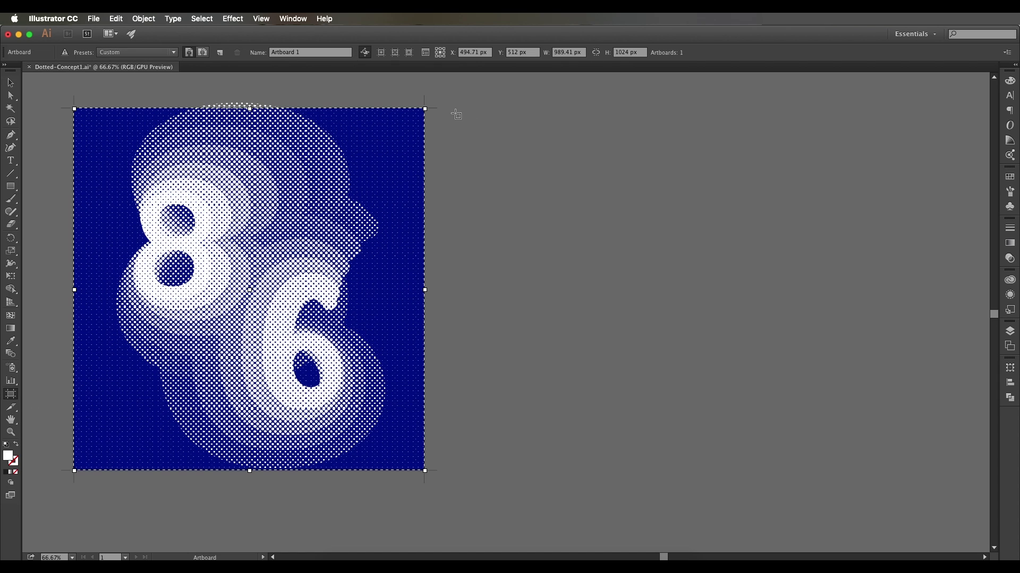
mouse_move(451, 108)
mouse_down()
mouse_move(830, 503)
mouse_move(790, 471)
mouse_up()
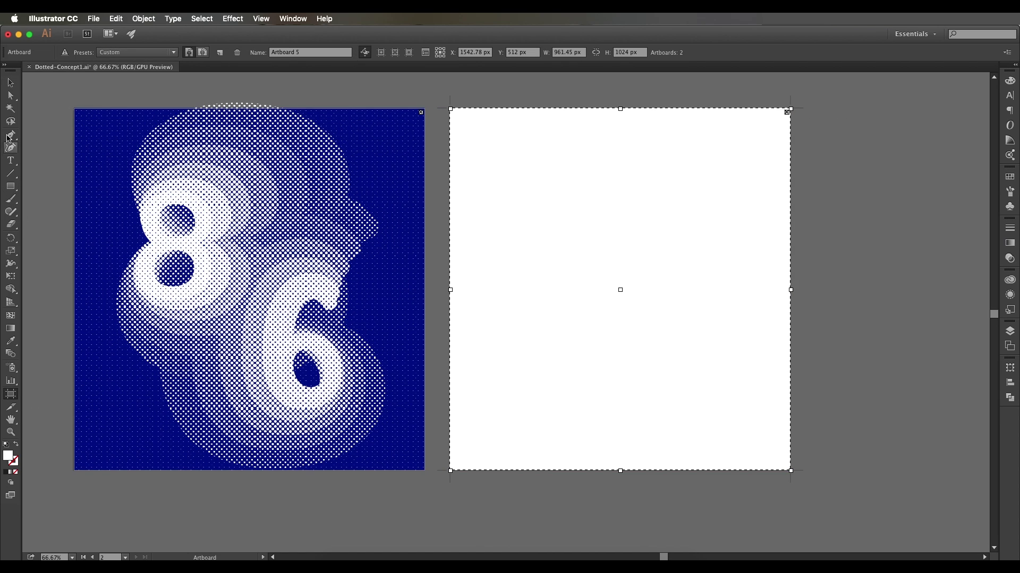
click(10, 83)
click(321, 258)
Add a point-type numeral 3 on the empty second artboard.
drag(421, 311, 384, 303)
click(570, 298)
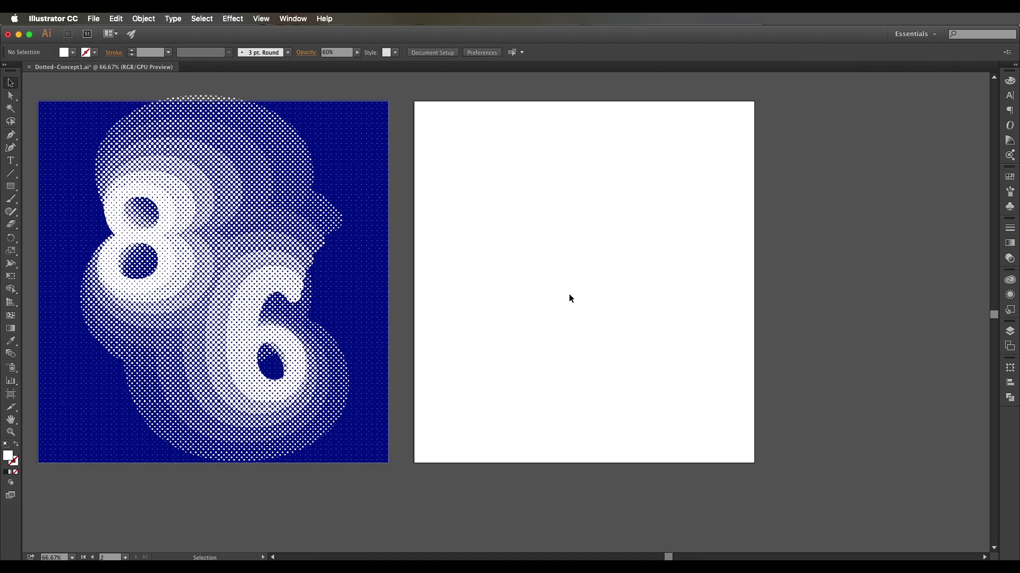
key(t)
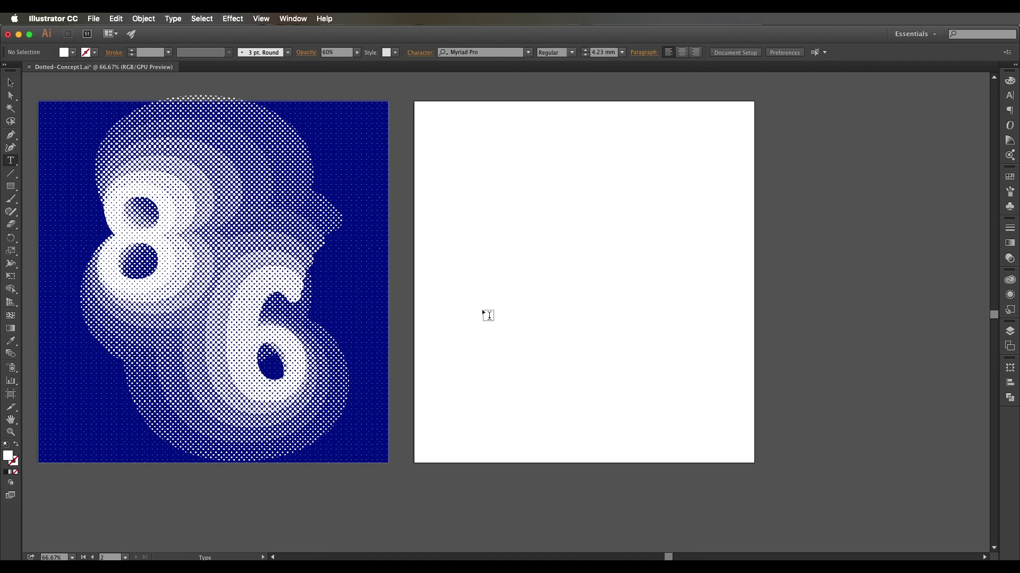
click(544, 248)
text(3)
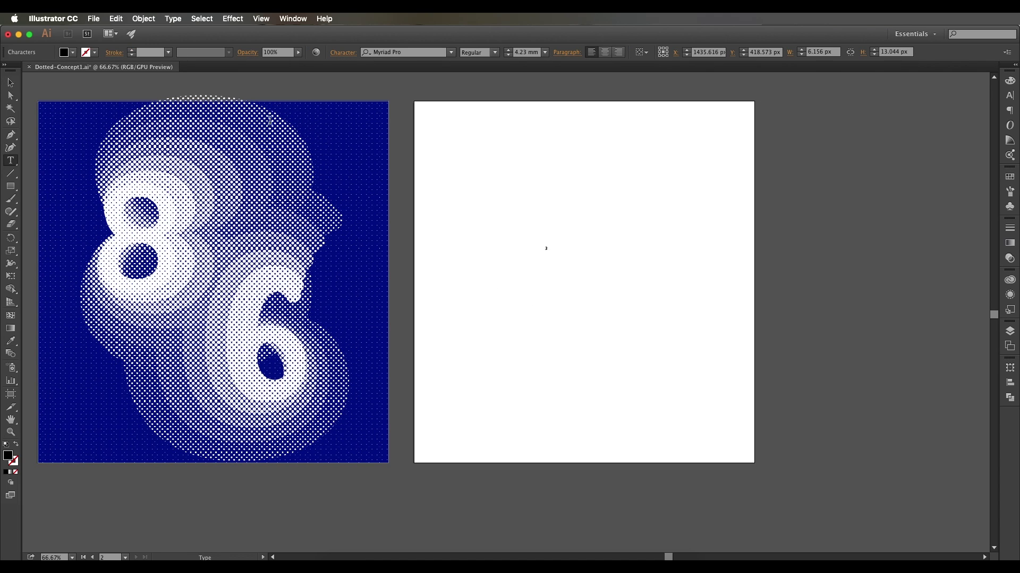
Scale the numeral 3 up to about 210 × 445 px and place it on the second artboard.
click(10, 82)
drag(548, 250, 720, 398)
click(653, 301)
drag(642, 293, 475, 310)
key(super+plus)
drag(361, 272, 317, 258)
drag(308, 263, 295, 296)
drag(305, 287, 363, 293)
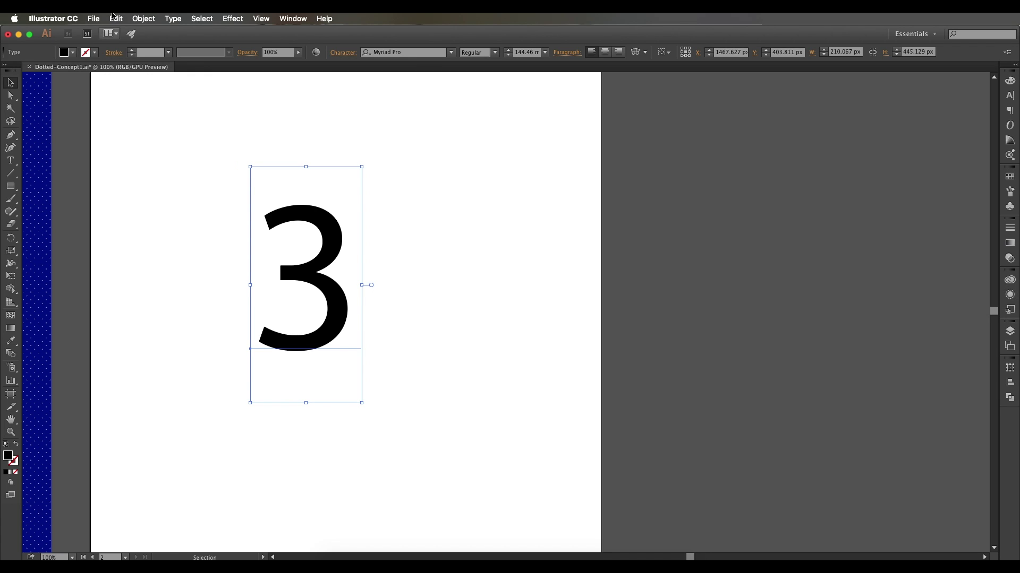
Show the Appearance settings and set the 3's character fill to None.
click(291, 19)
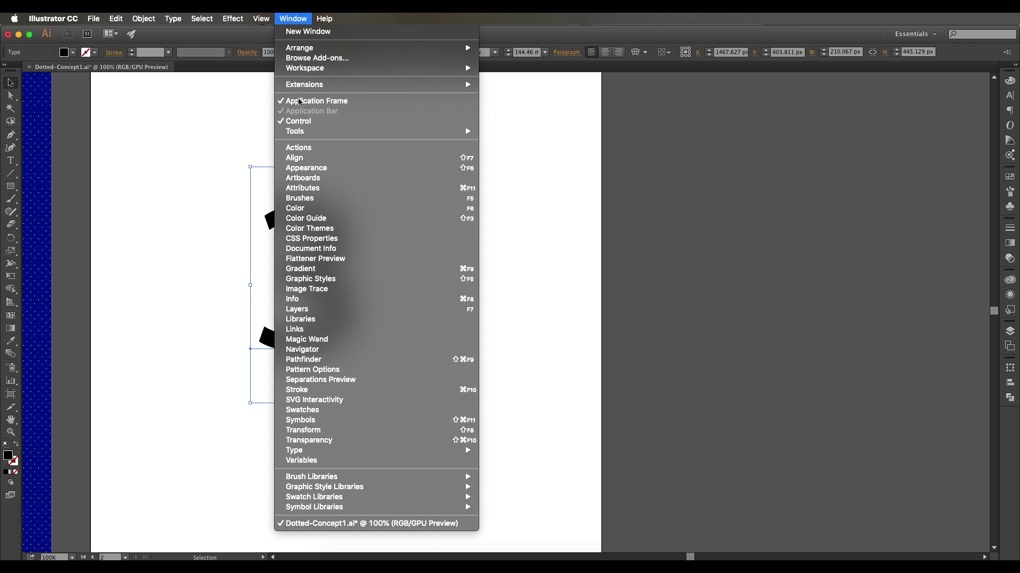
click(303, 169)
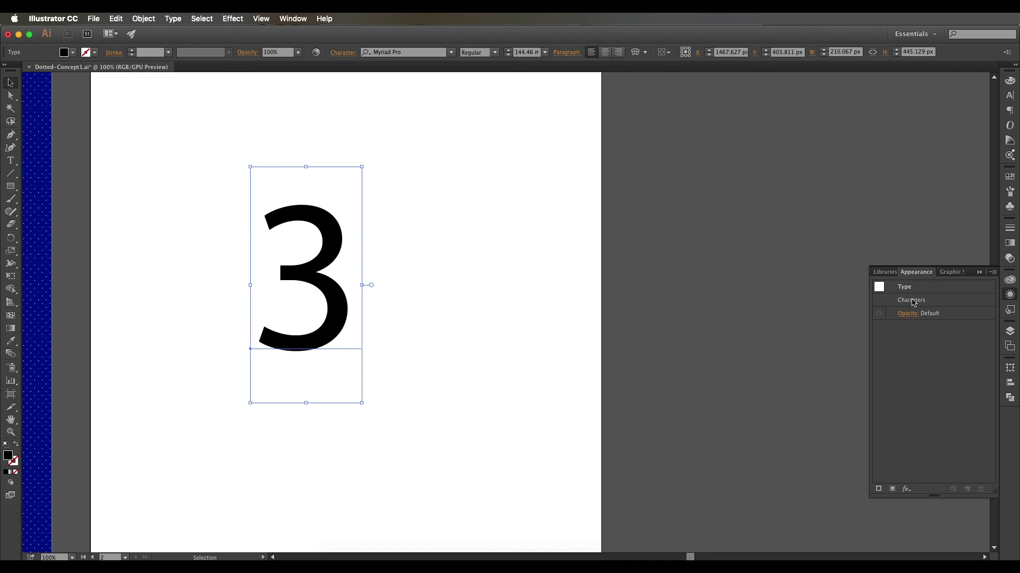
double_click(923, 301)
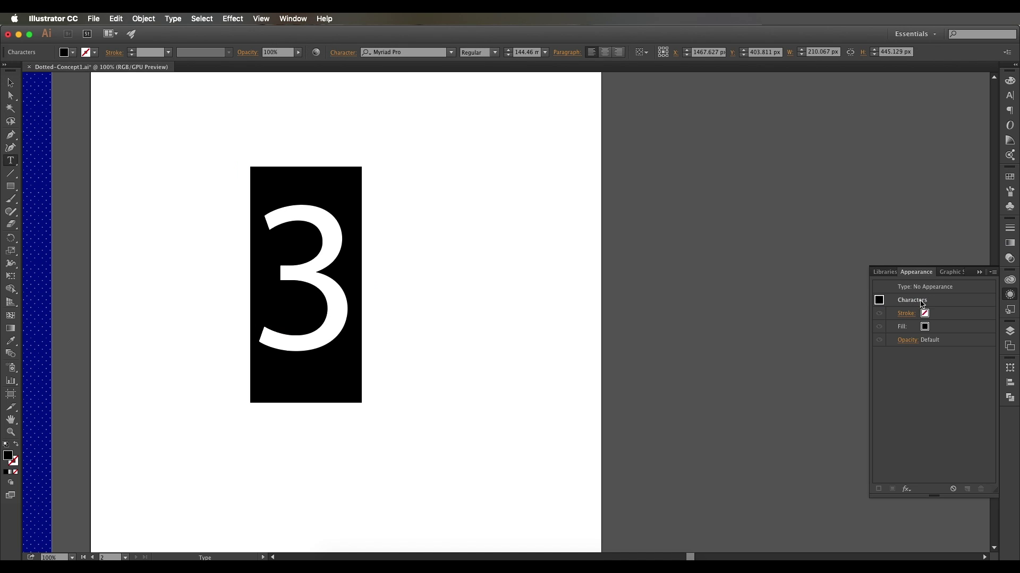
click(930, 331)
click(932, 327)
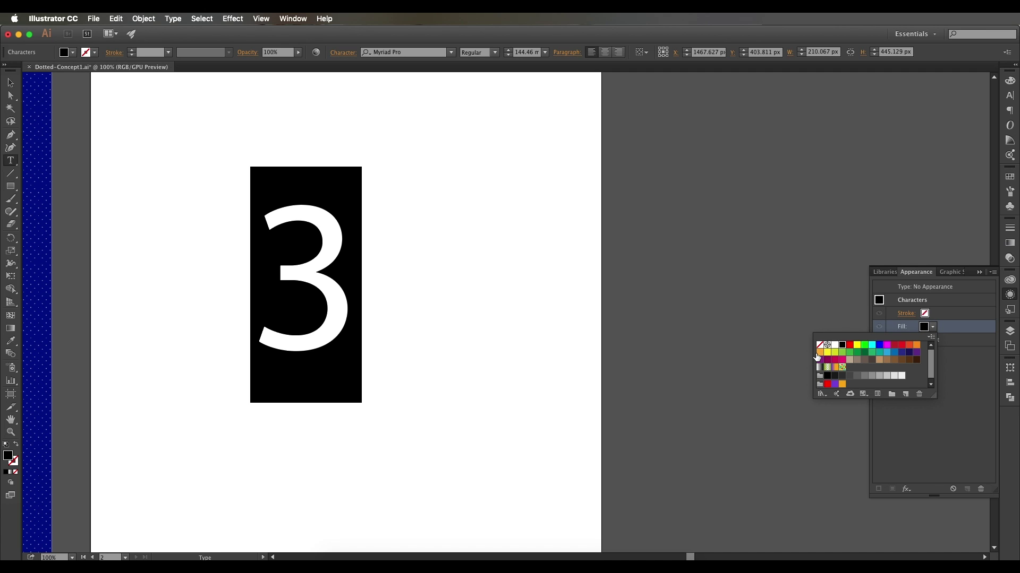
click(819, 346)
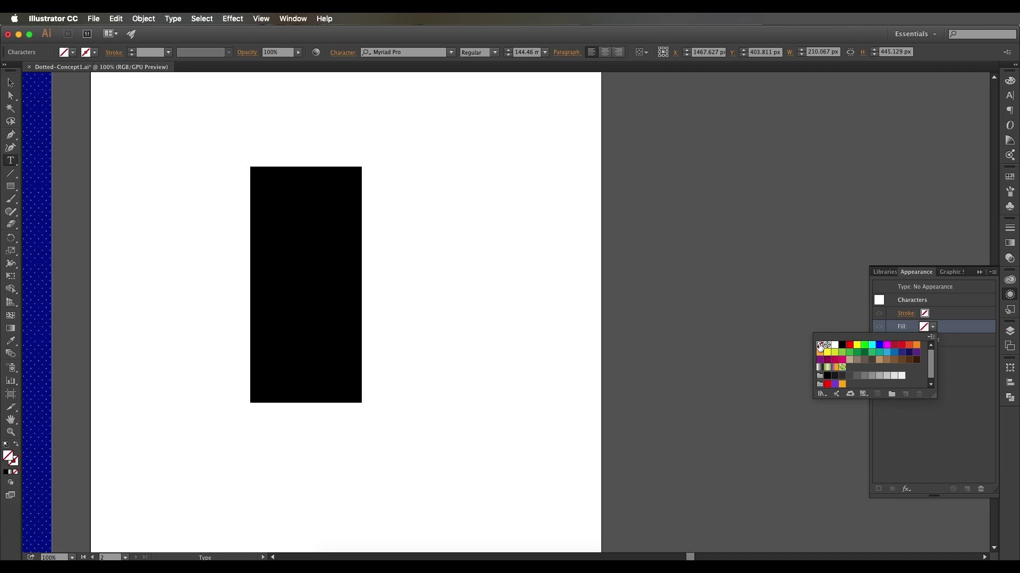
Return to the Type level of the 3's appearance and add a new fill.
click(929, 289)
click(904, 287)
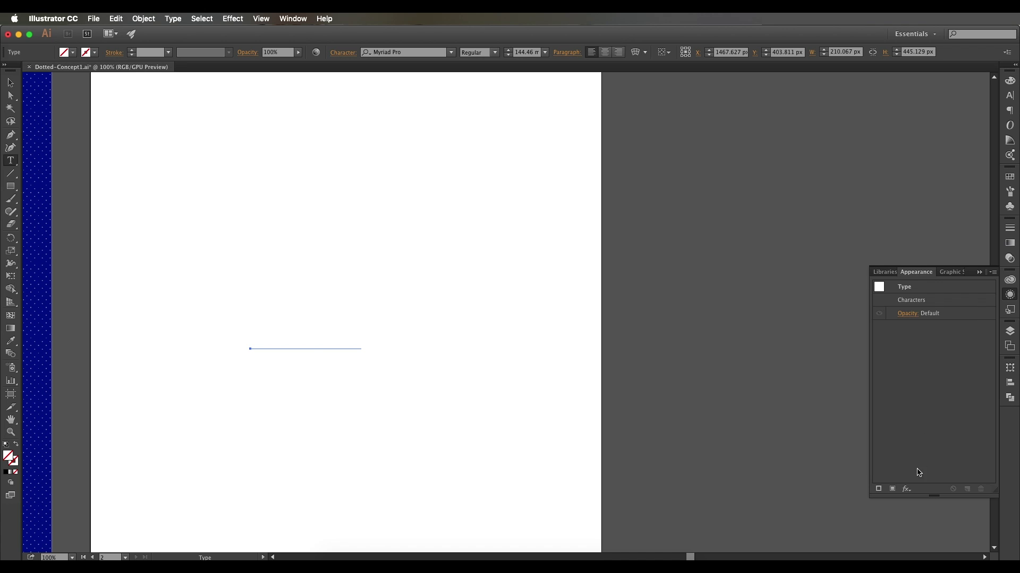
click(892, 488)
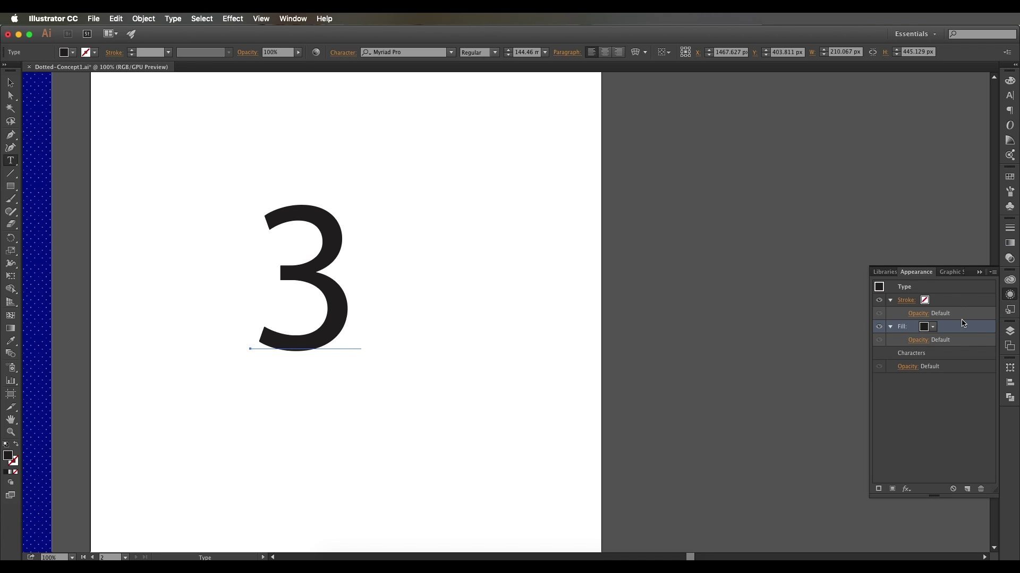
Open the Basic Graphics_Dots pattern library and add its dot patterns to the document swatches.
click(1010, 176)
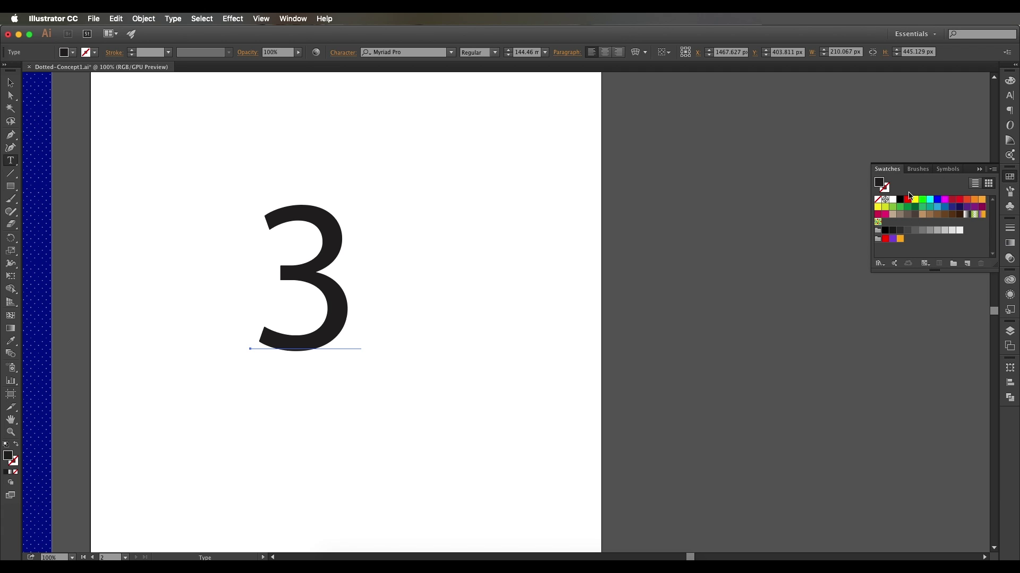
click(992, 168)
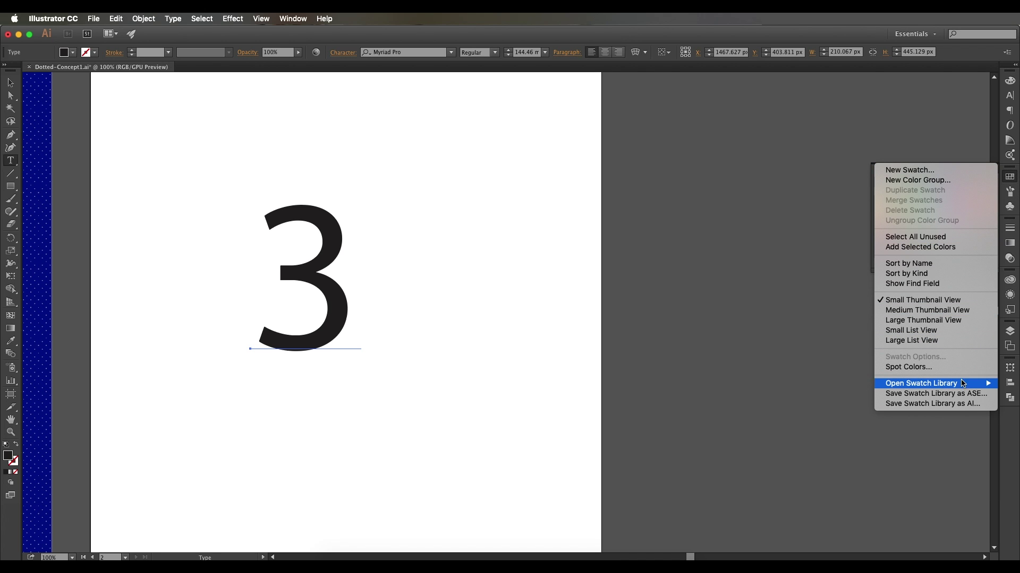
mouse_move(963, 383)
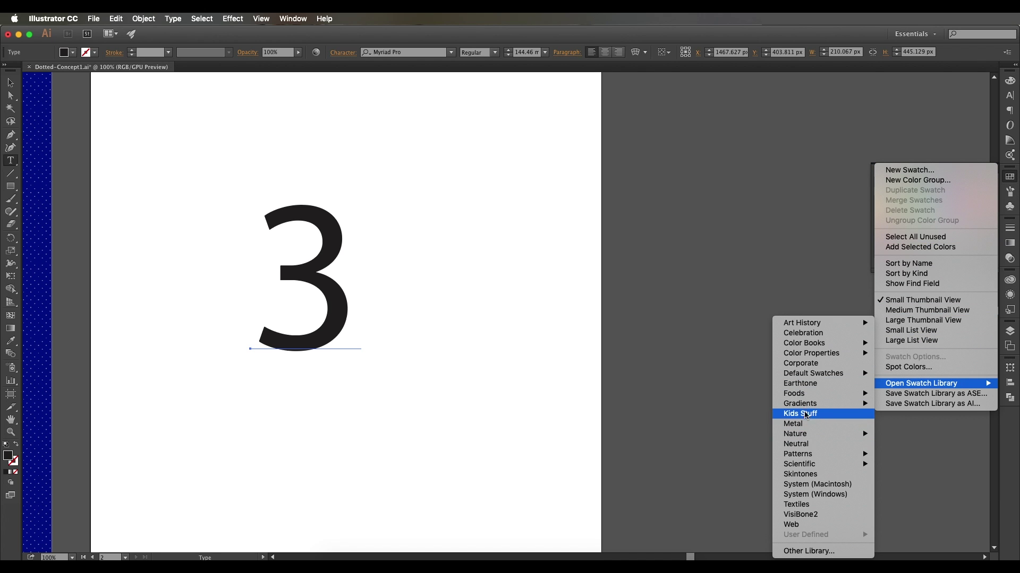
mouse_move(810, 457)
mouse_move(714, 454)
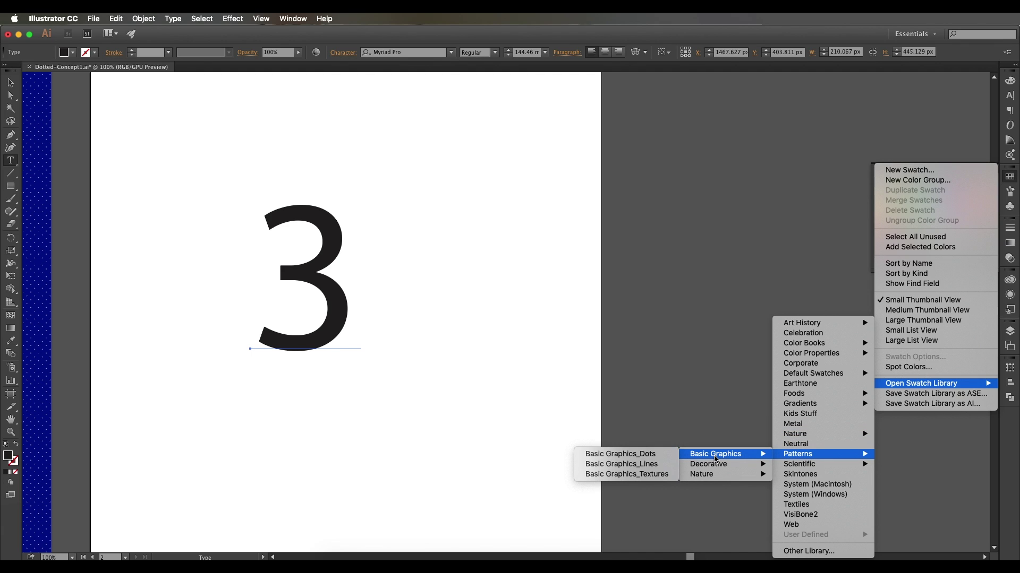
click(630, 453)
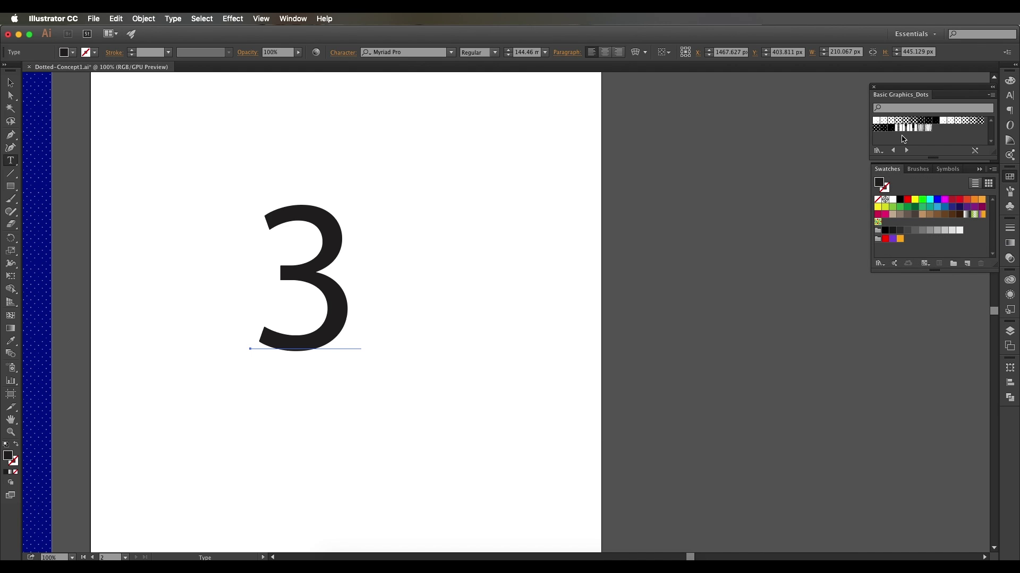
click(982, 121)
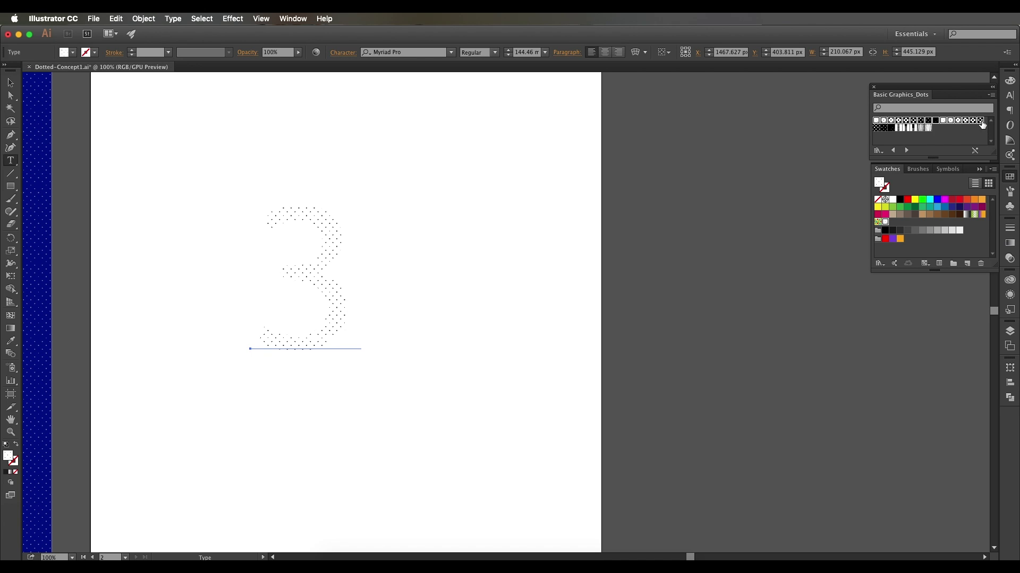
drag(982, 123, 904, 229)
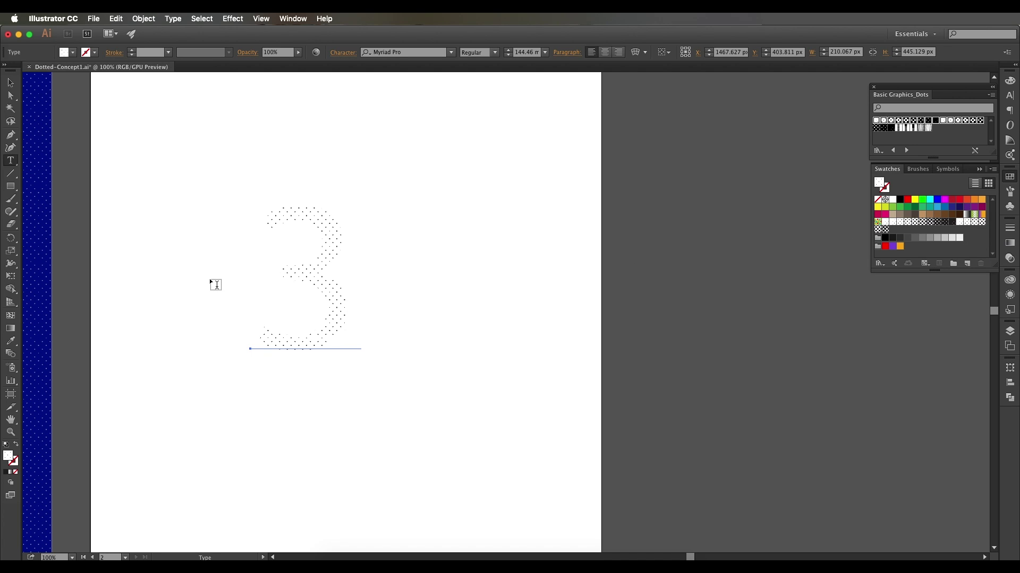
Fill the 3 with the black pattern that has medium-small white dots, after trying the one with the smallest dots.
click(956, 223)
scroll(328, 272, up, 3)
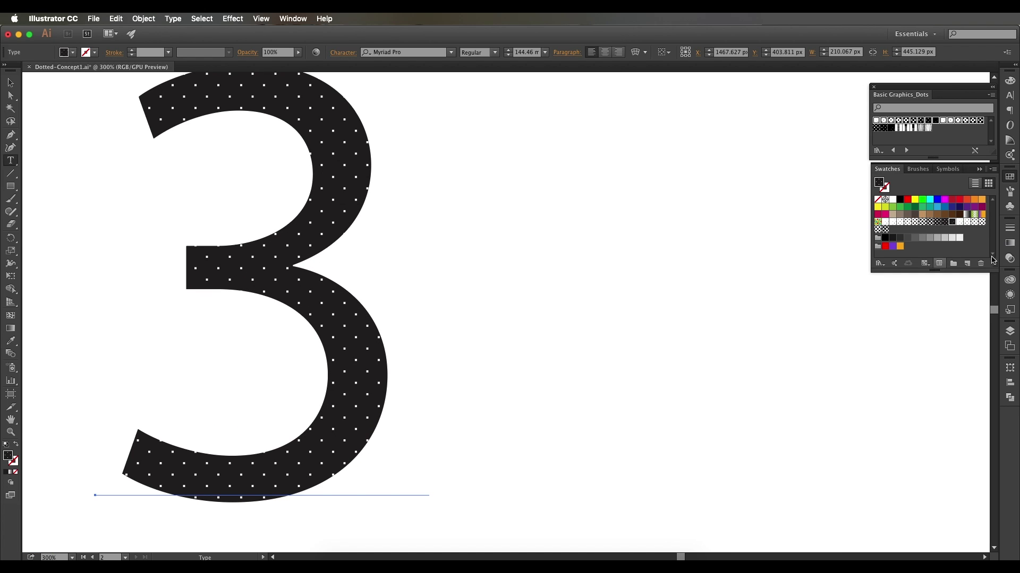
click(945, 223)
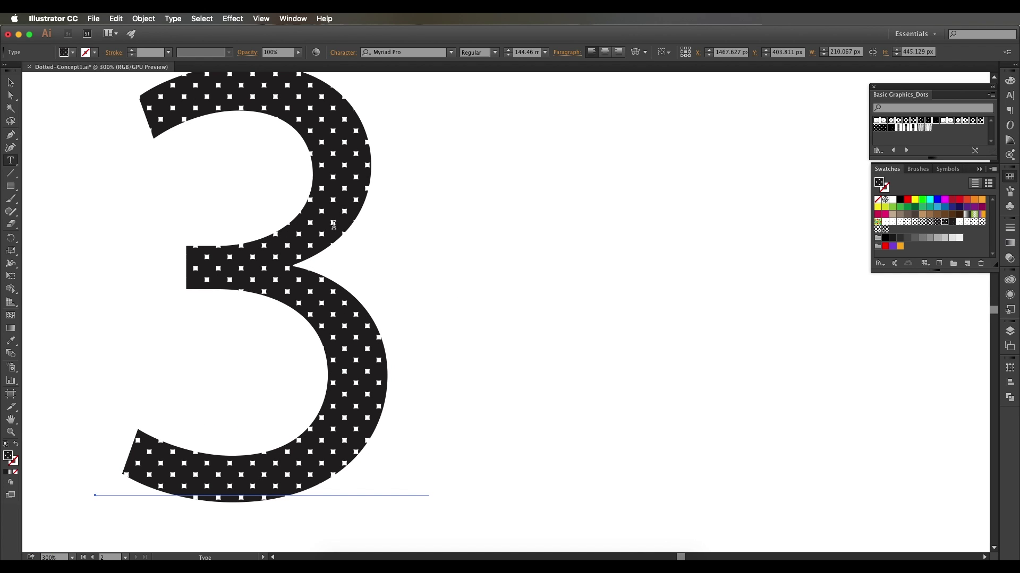
click(10, 82)
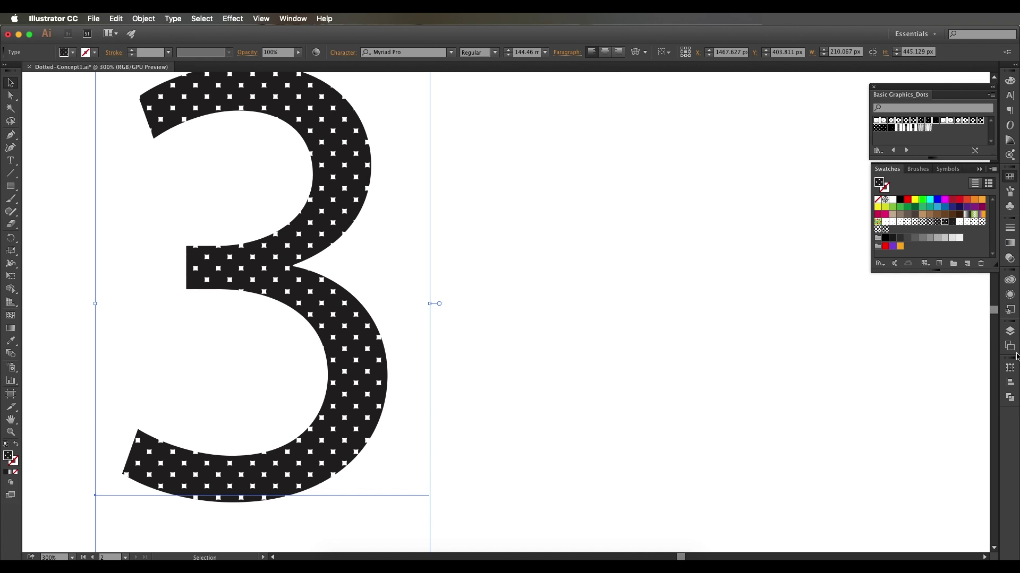
Add a second fill with the same dot pattern to the 3's appearance and select the lower fill.
click(1009, 294)
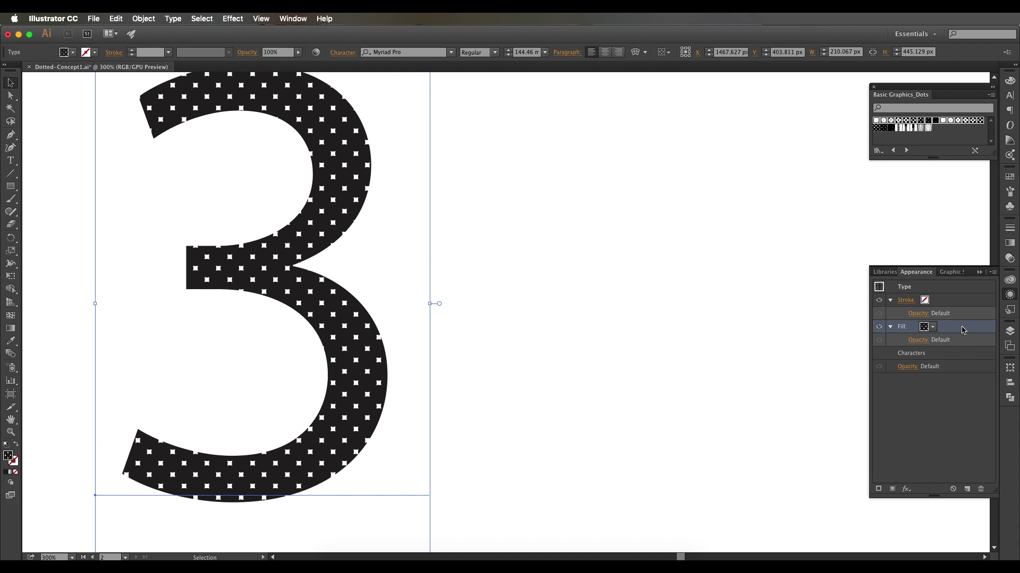
click(890, 328)
click(890, 329)
click(893, 491)
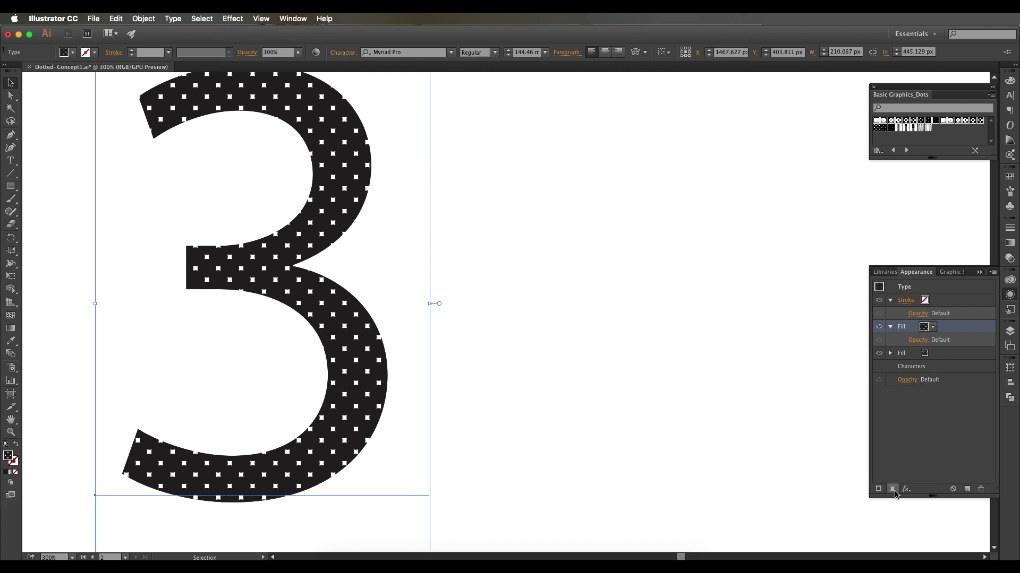
click(952, 358)
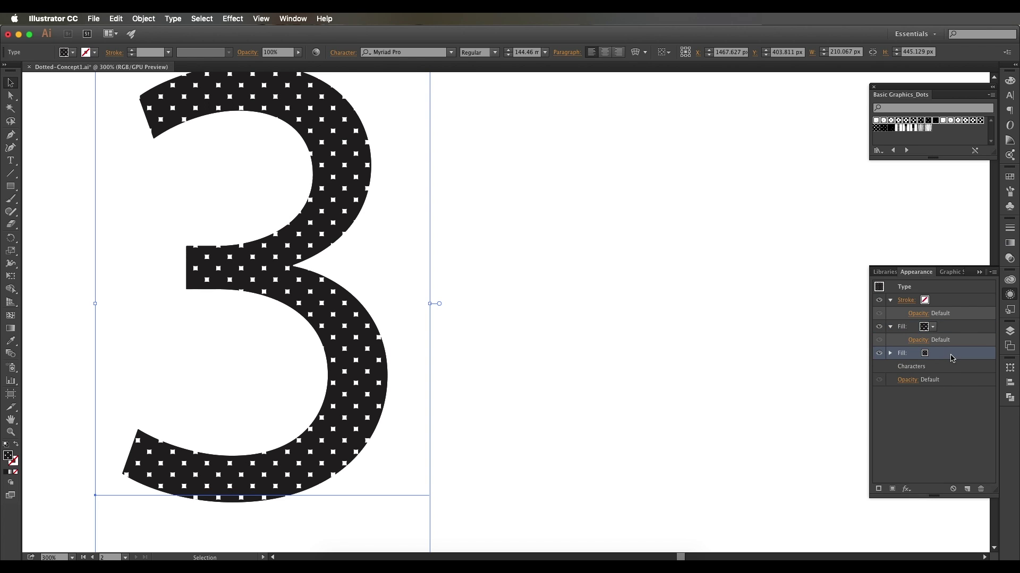
Apply a Transform effect to the lower fill with 121% horizontal and 117% vertical scale and a 23 px horizontal move.
click(229, 20)
mouse_move(338, 117)
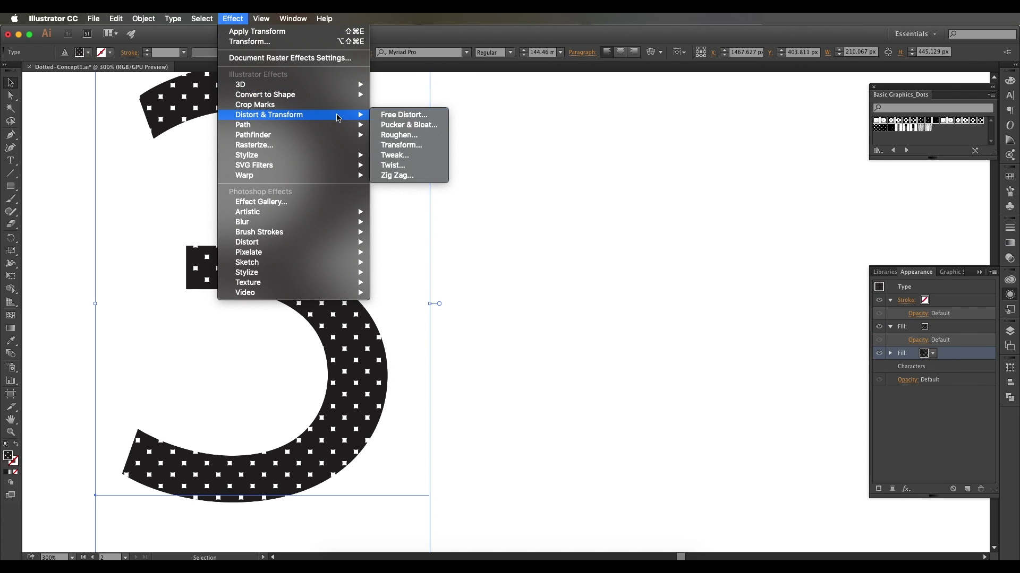
click(385, 146)
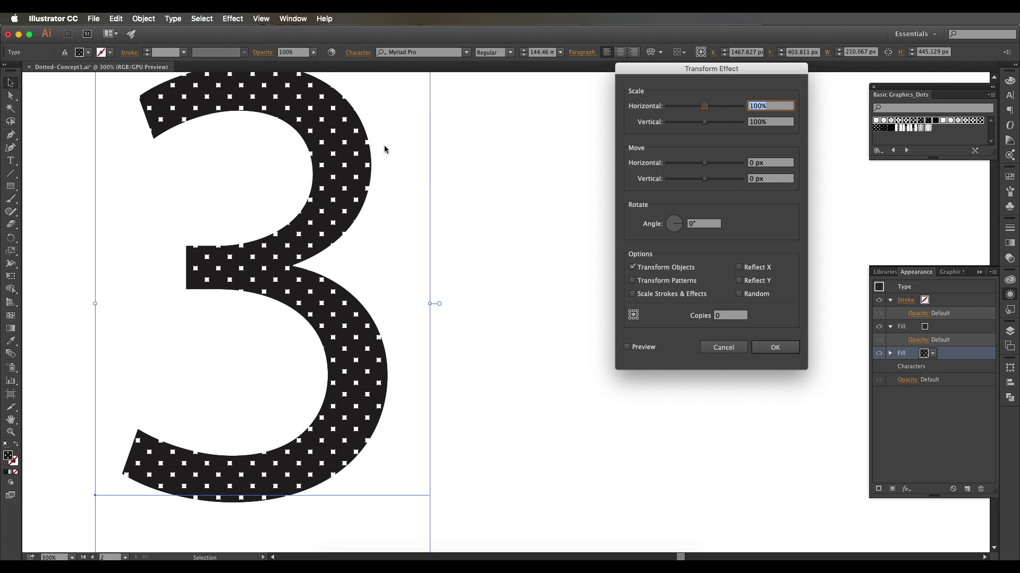
click(627, 348)
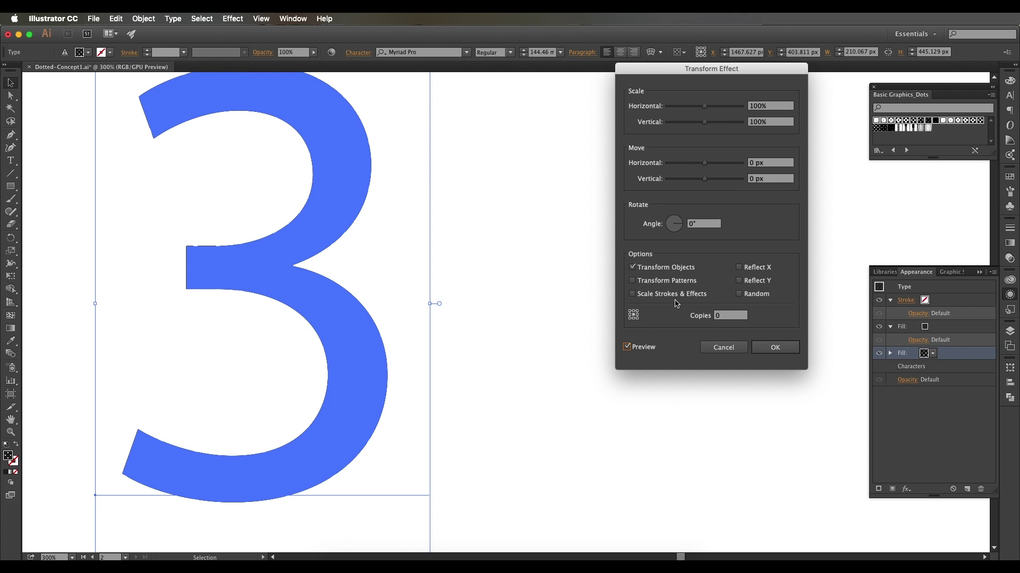
drag(709, 165, 715, 164)
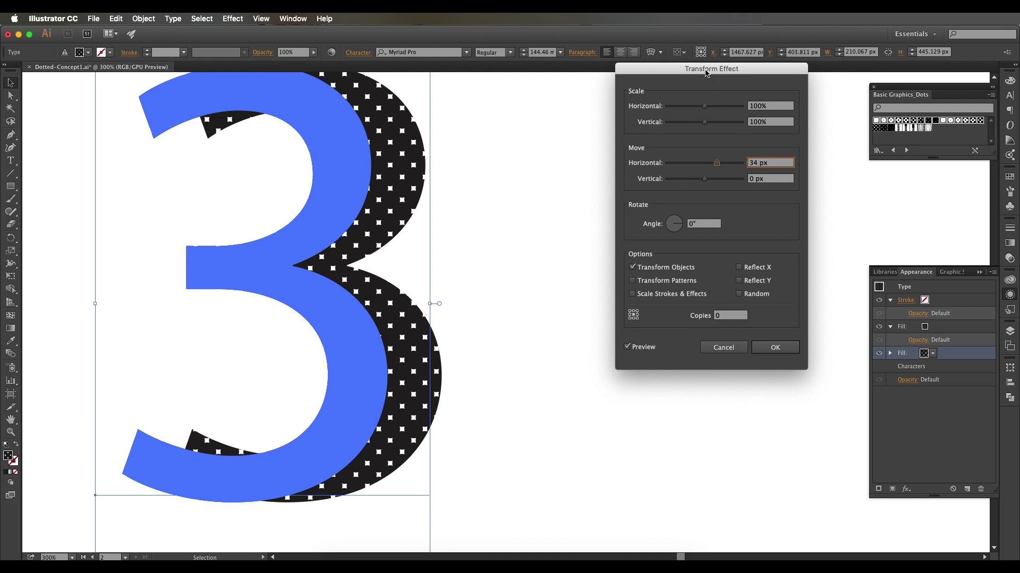
drag(706, 73, 704, 87)
mouse_move(704, 122)
mouse_down()
mouse_move(714, 121)
mouse_move(713, 138)
mouse_move(712, 121)
mouse_up()
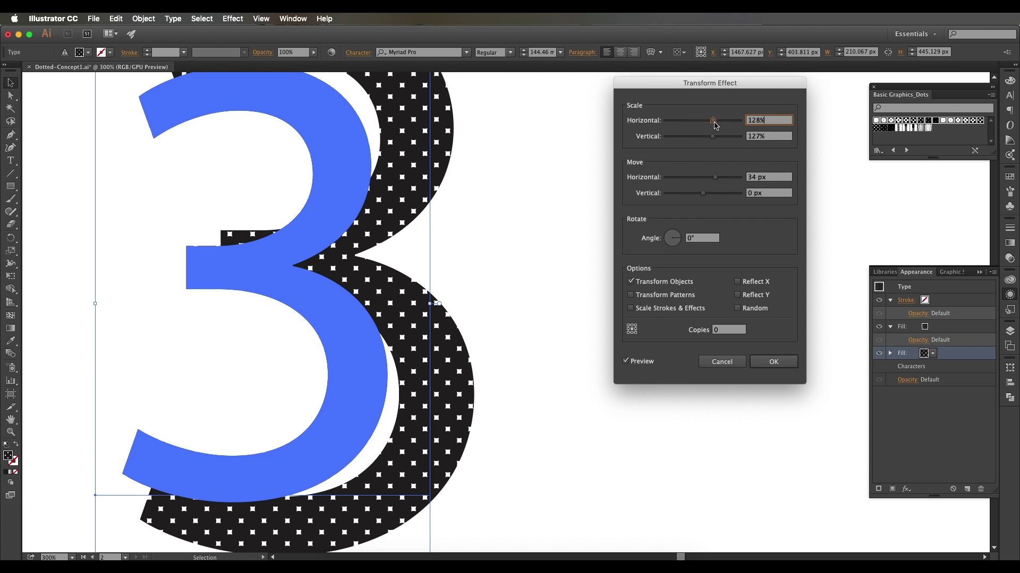
drag(715, 178, 712, 179)
drag(712, 137, 710, 138)
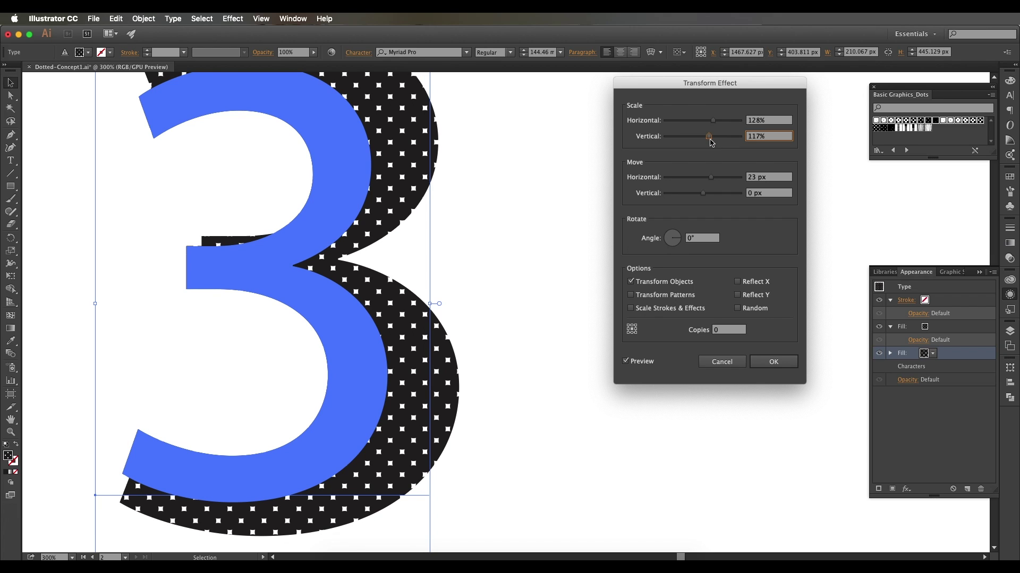
drag(711, 178, 712, 182)
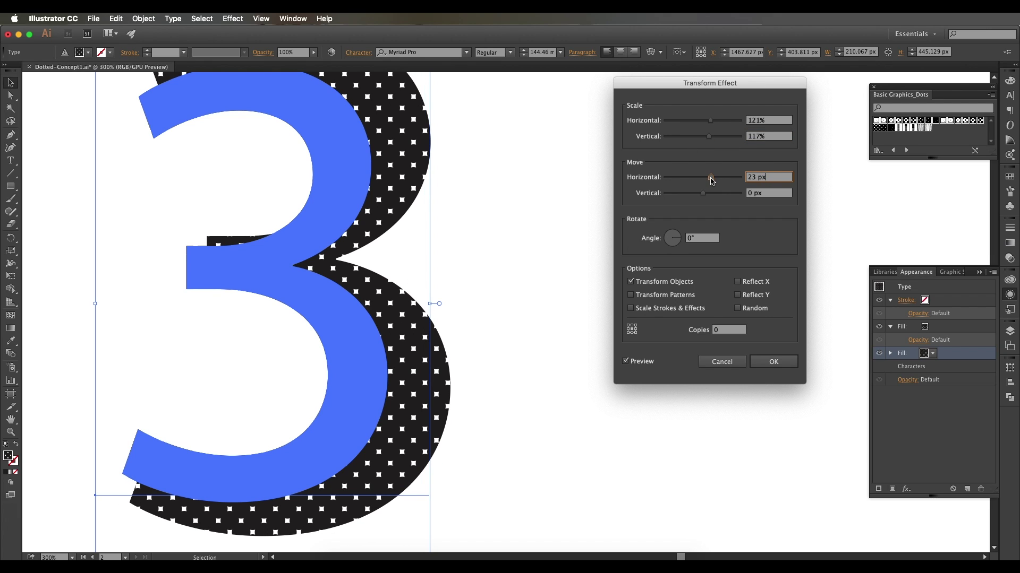
click(765, 368)
Change the enlarged lower fill to the dot pattern with larger white gaps between its black dots.
scroll(462, 348, down, 2)
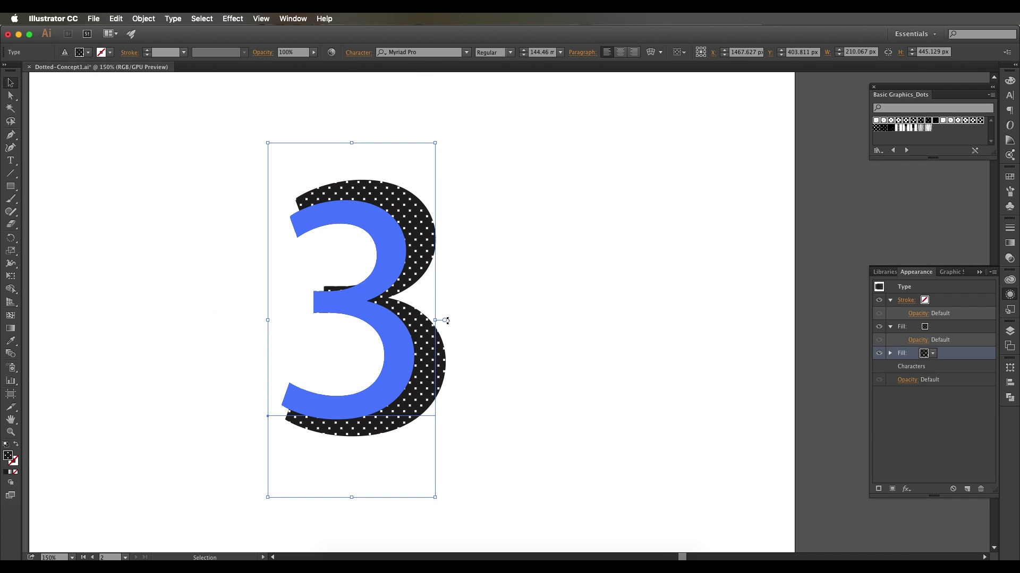
scroll(598, 373, up, 1)
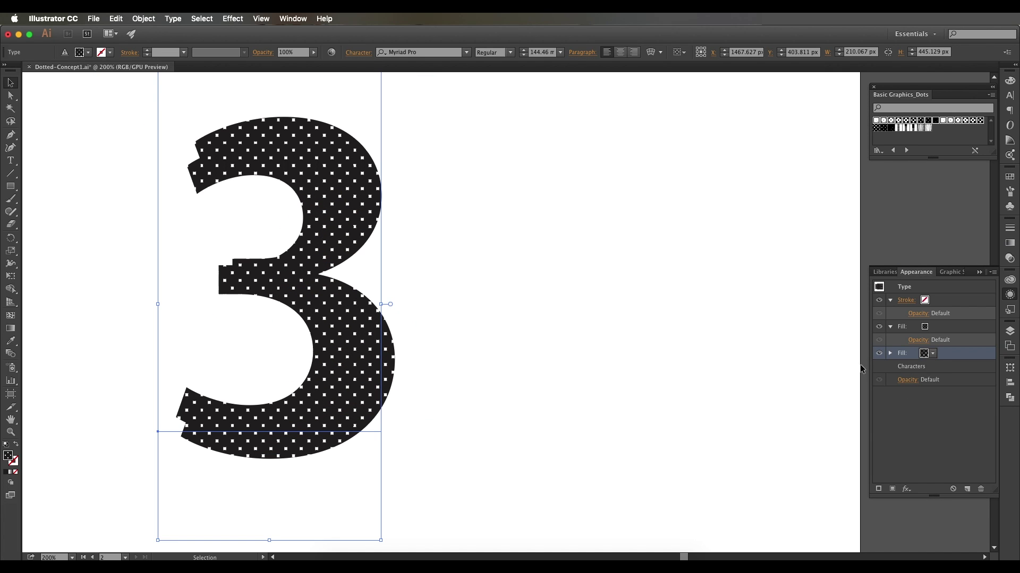
click(932, 353)
click(903, 394)
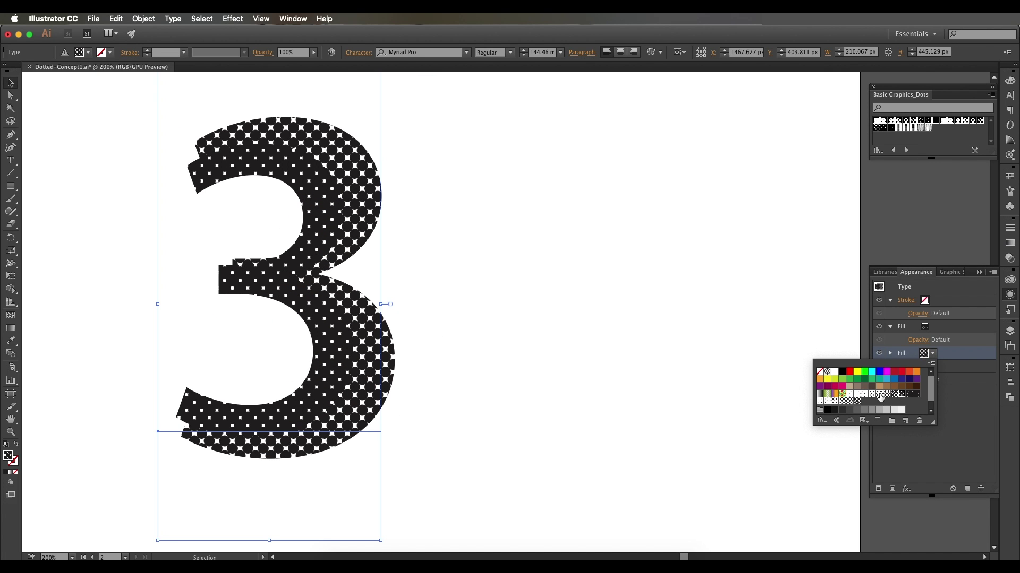
click(422, 344)
scroll(378, 339, up, 1)
scroll(503, 340, down, 1)
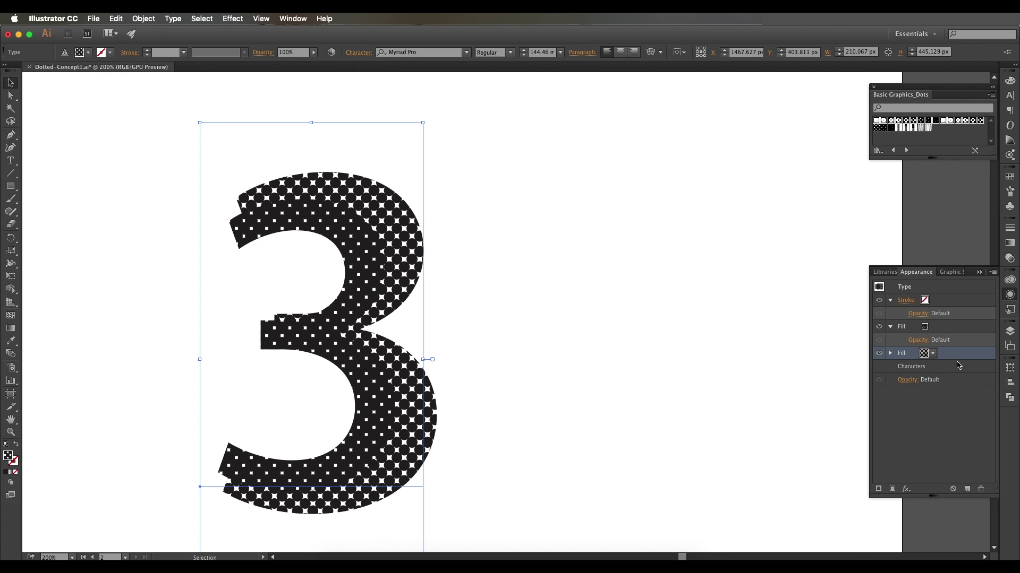
Duplicate the lower fill and add another Transform effect instance to the bottom copy, with preview on.
click(967, 490)
click(951, 368)
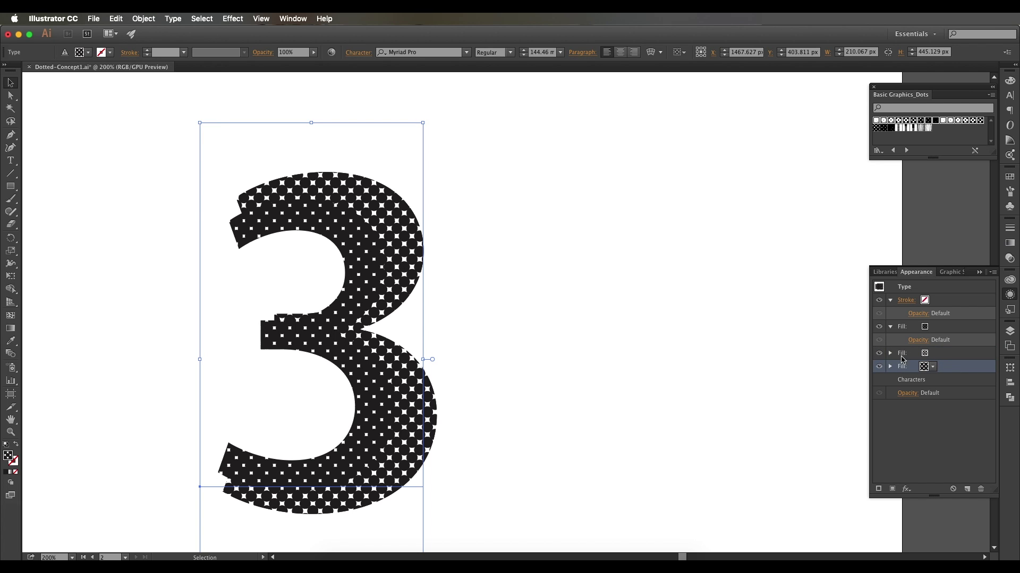
click(232, 18)
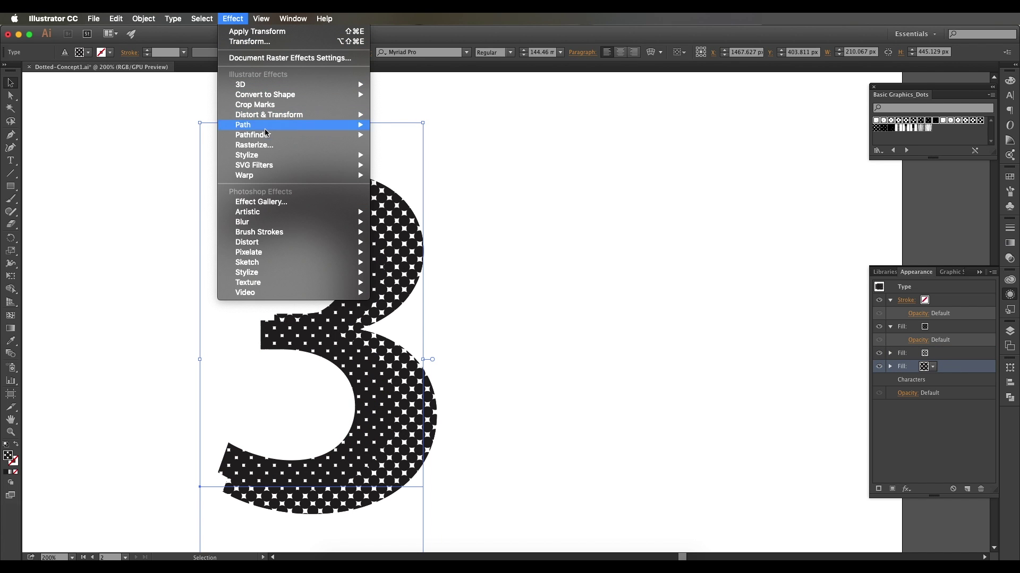
mouse_move(300, 116)
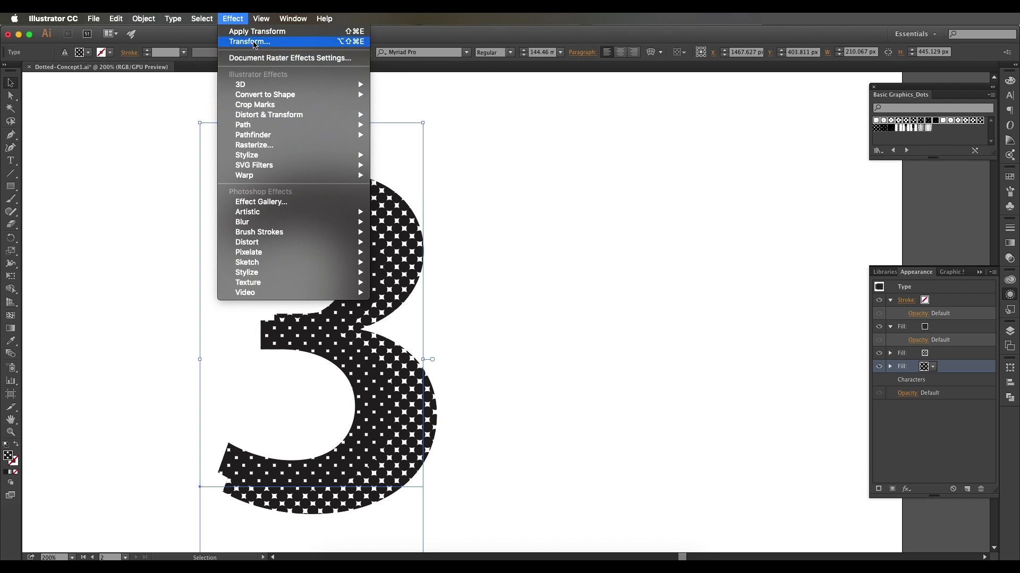
click(254, 42)
click(547, 322)
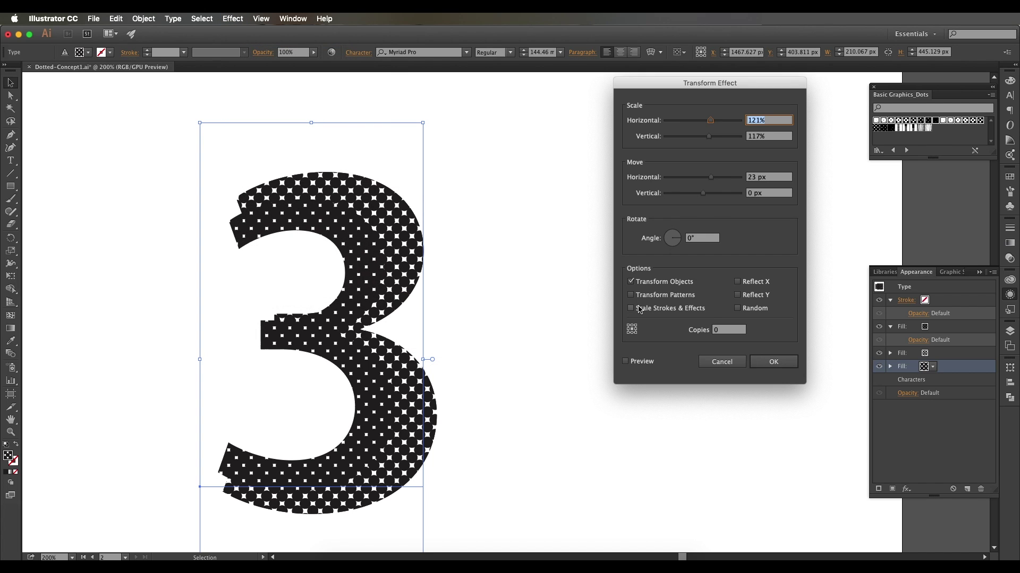
click(626, 361)
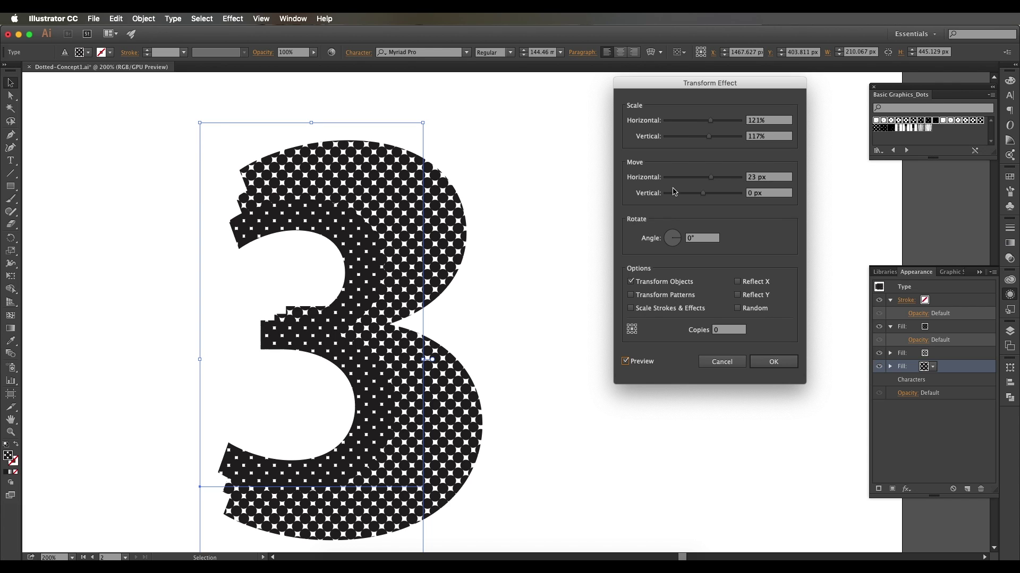
Set the third fill's added transform to about 122% horizontal and 116% vertical scale with a 28 px horizontal move.
drag(710, 177, 714, 177)
drag(709, 137, 715, 121)
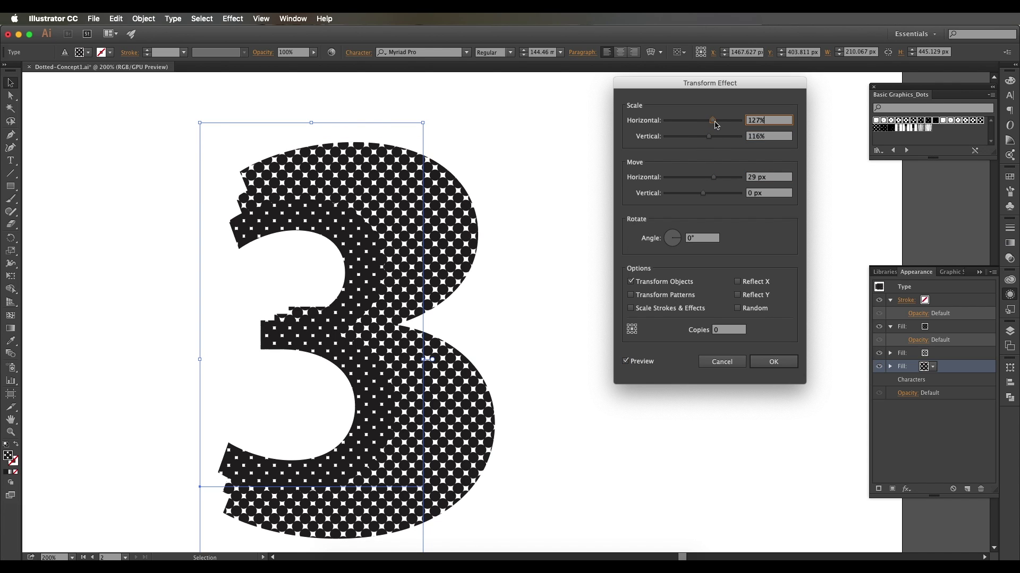
drag(714, 179, 714, 180)
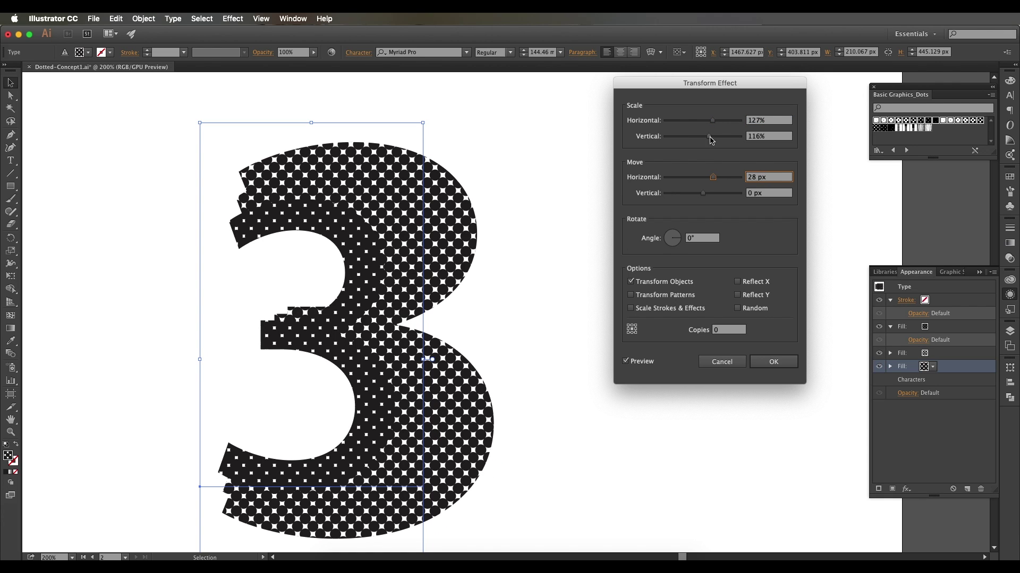
drag(714, 125, 712, 126)
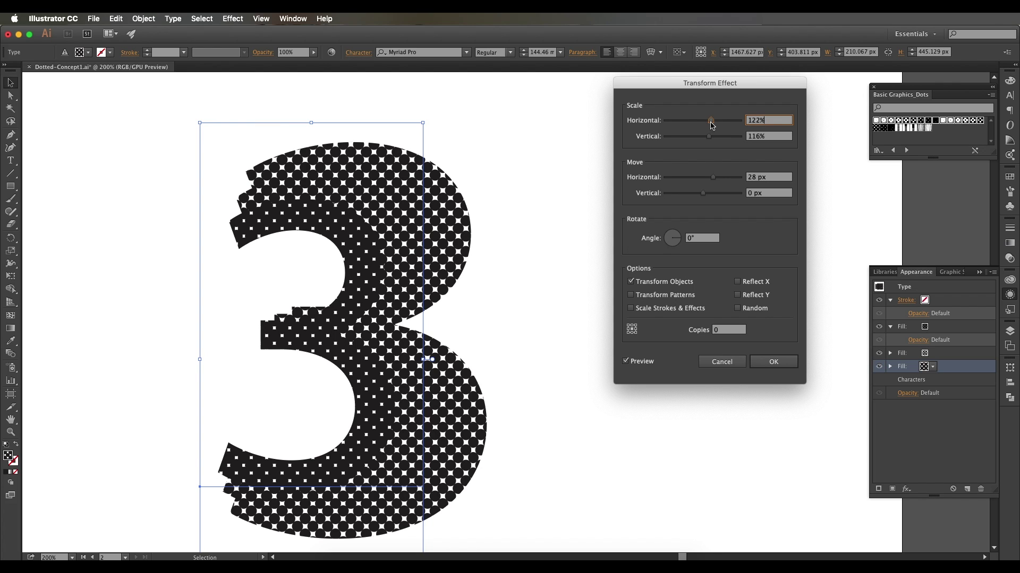
click(763, 364)
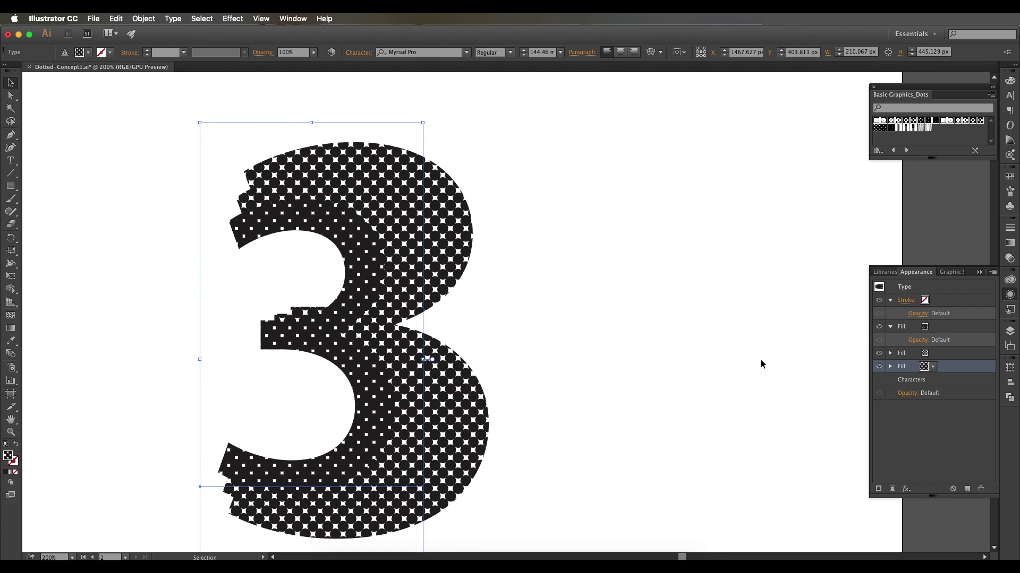
Change the third fill's pattern to separate large black dots on white.
click(932, 367)
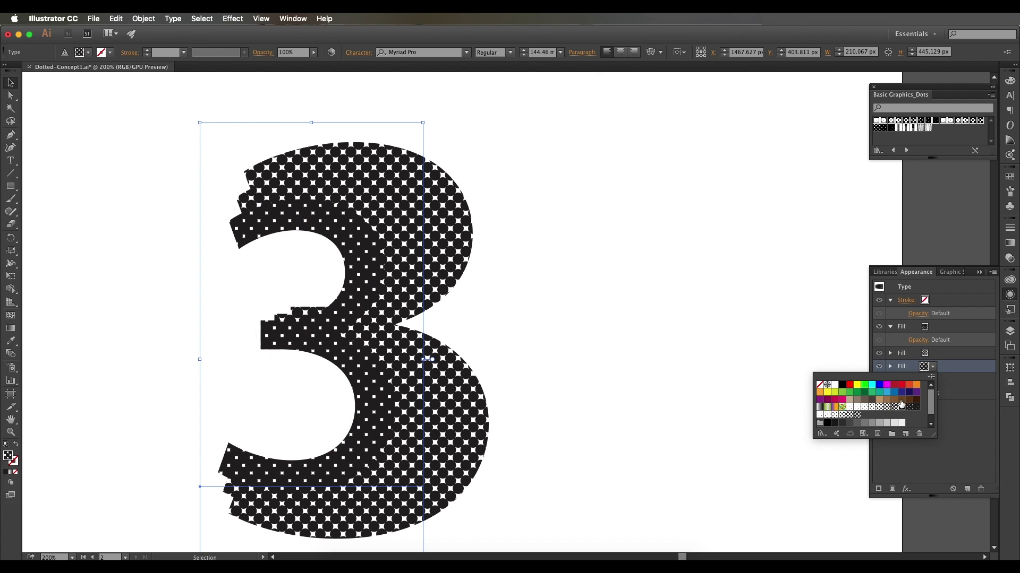
click(895, 408)
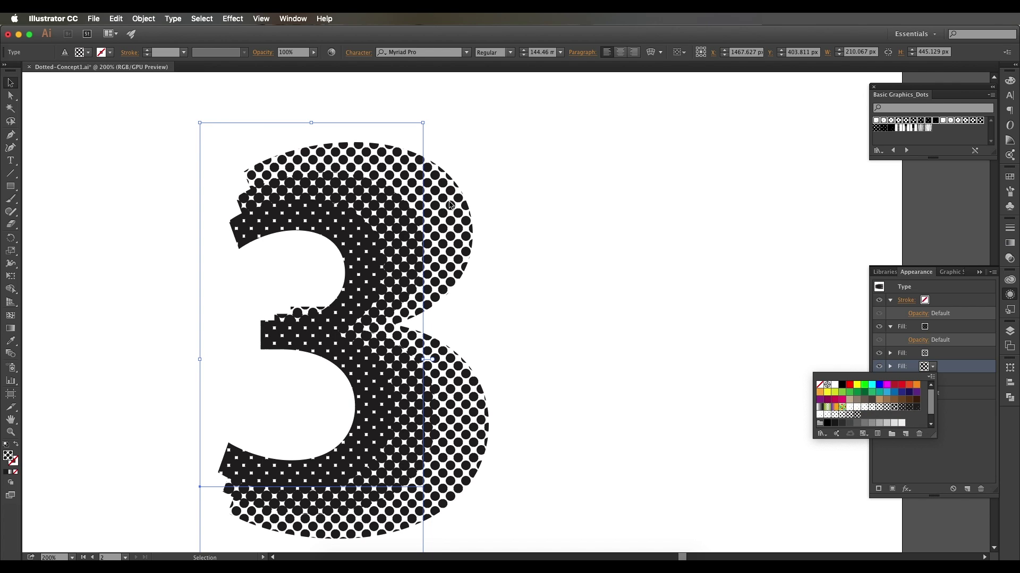
click(562, 253)
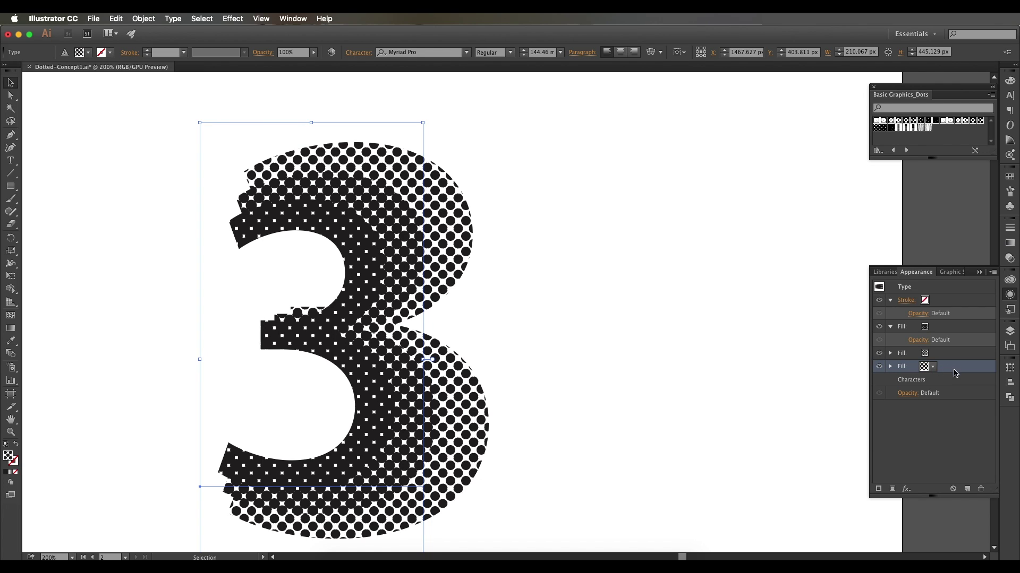
Duplicate the third fill and add a new Transform effect instance to the fourth fill, with preview on.
click(968, 491)
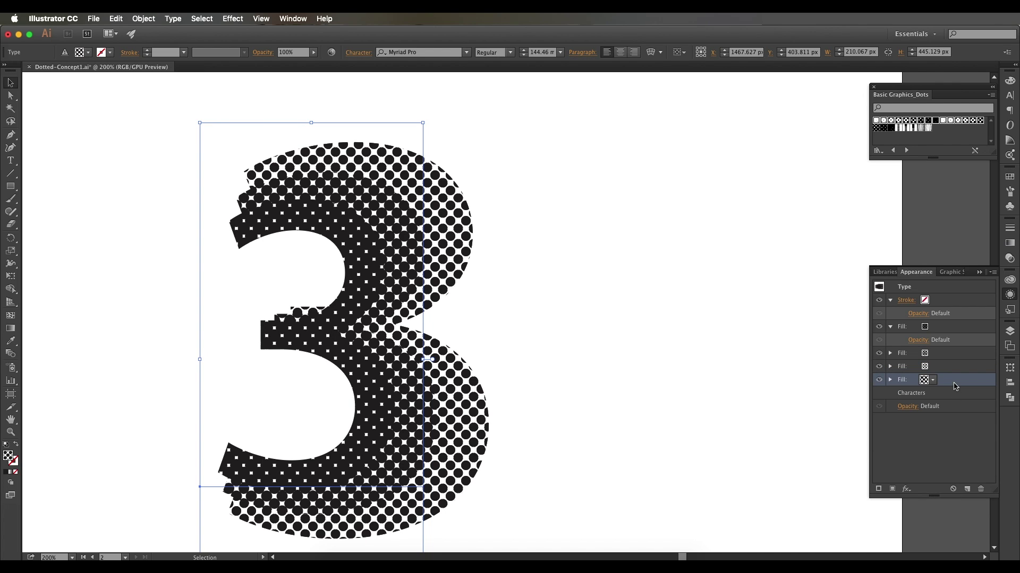
click(955, 382)
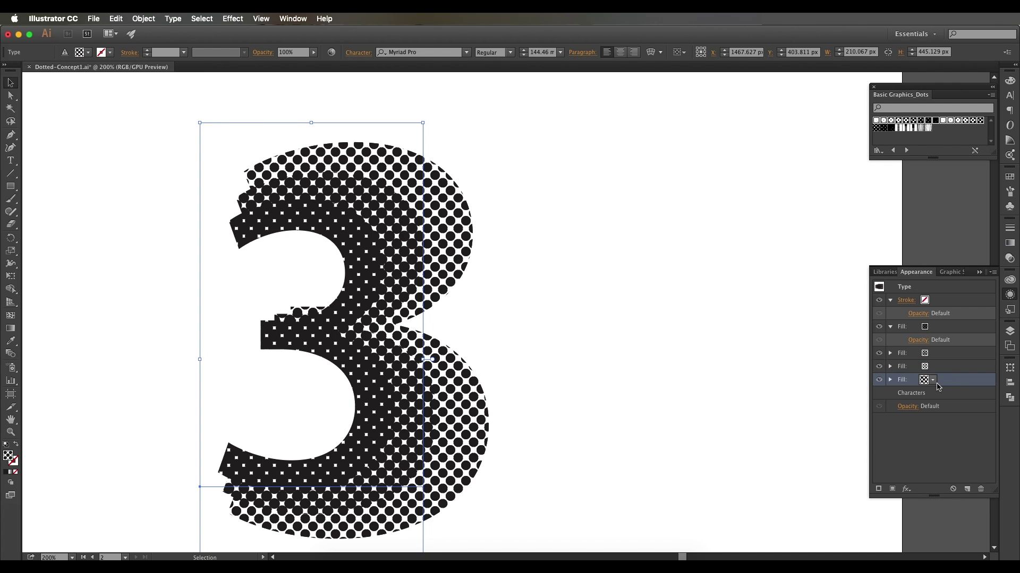
click(232, 18)
click(241, 41)
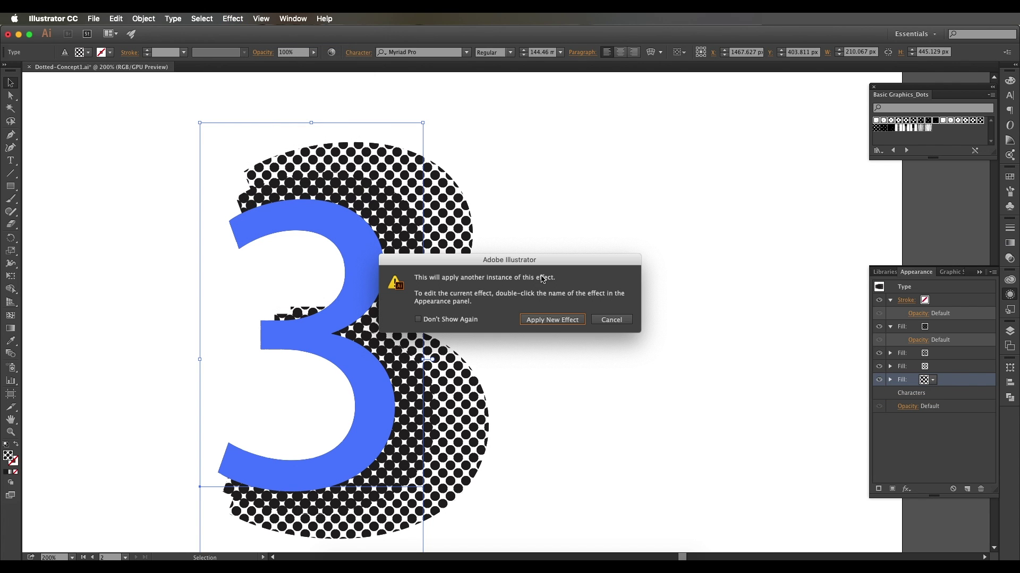
click(533, 320)
click(625, 361)
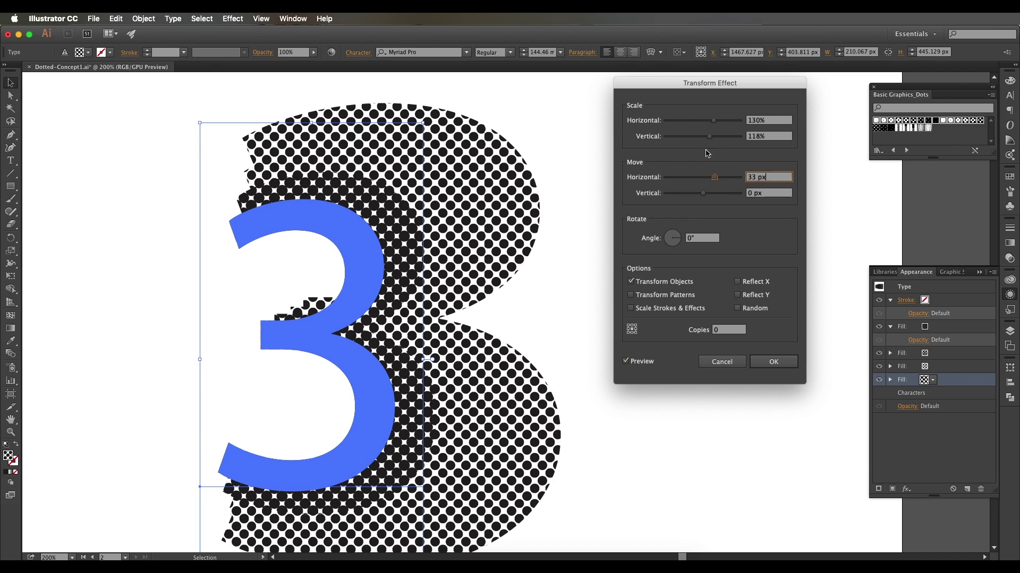
Set the fourth fill's added transform to 130% horizontal and 121% vertical scale with a 31 px horizontal move.
click(710, 138)
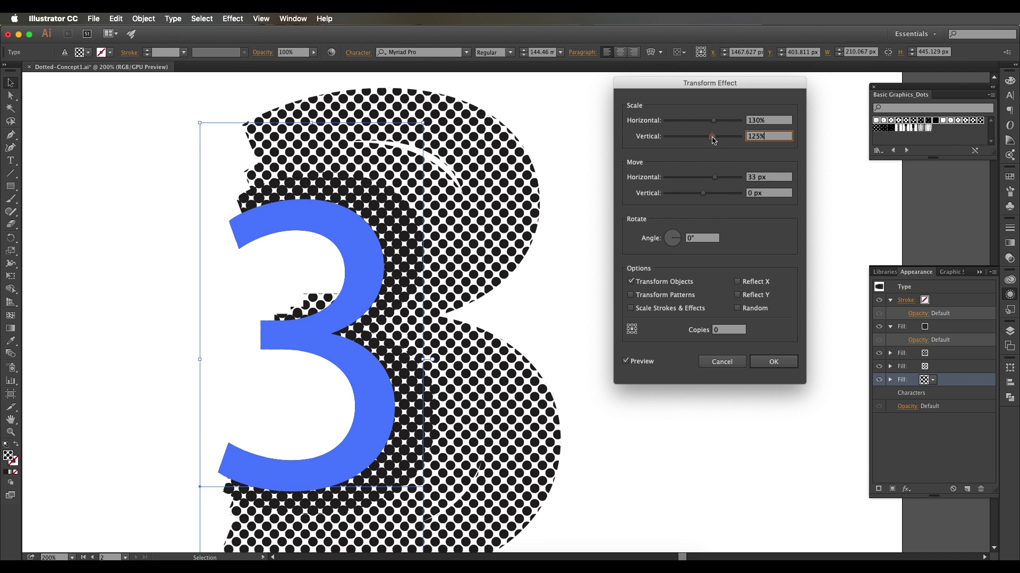
key(Down)
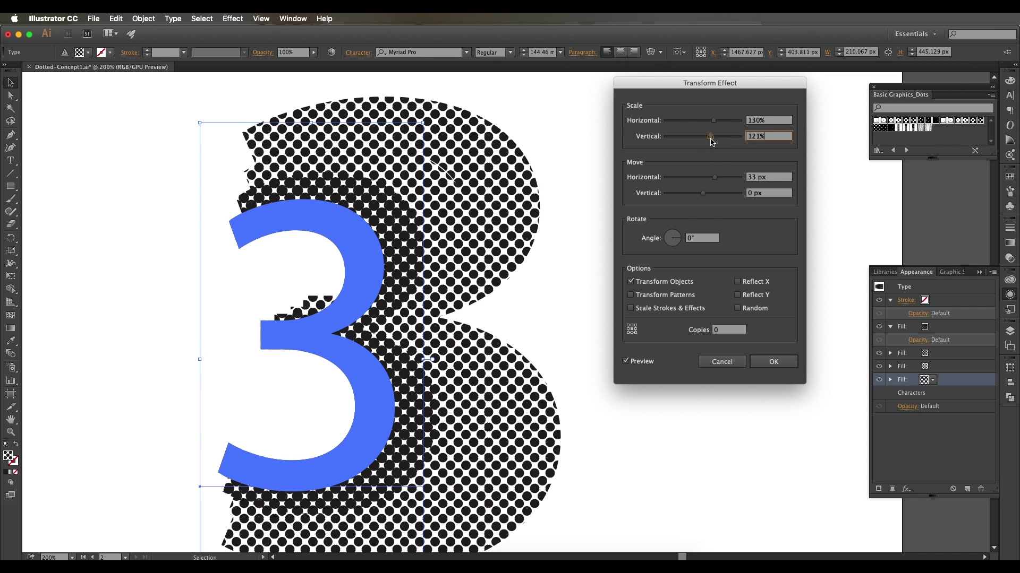
key(shift+Tab)
drag(717, 181, 715, 181)
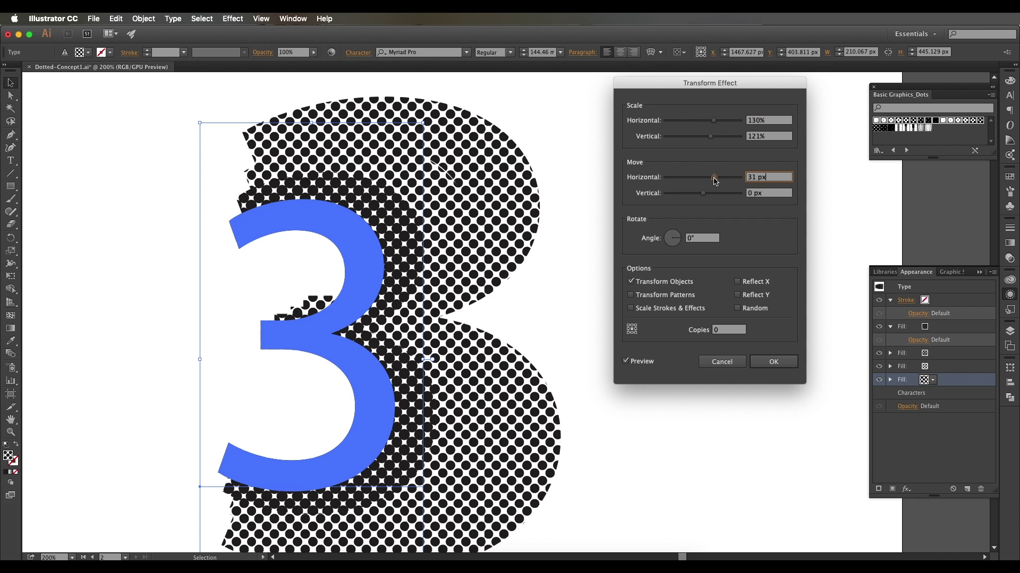
click(774, 362)
Change the fourth fill's pattern to one with smaller black dots than the third fill's.
click(933, 381)
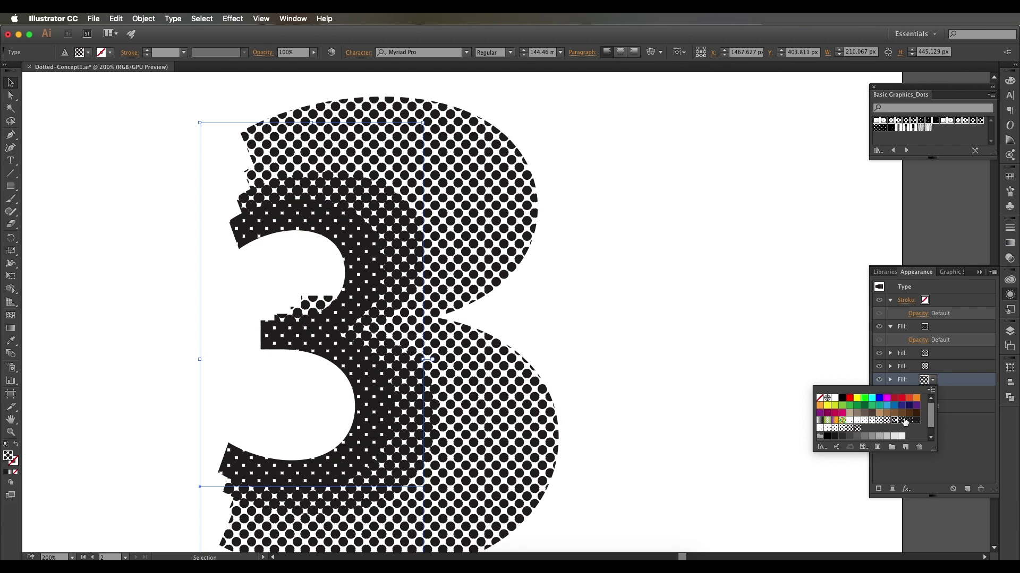
click(885, 421)
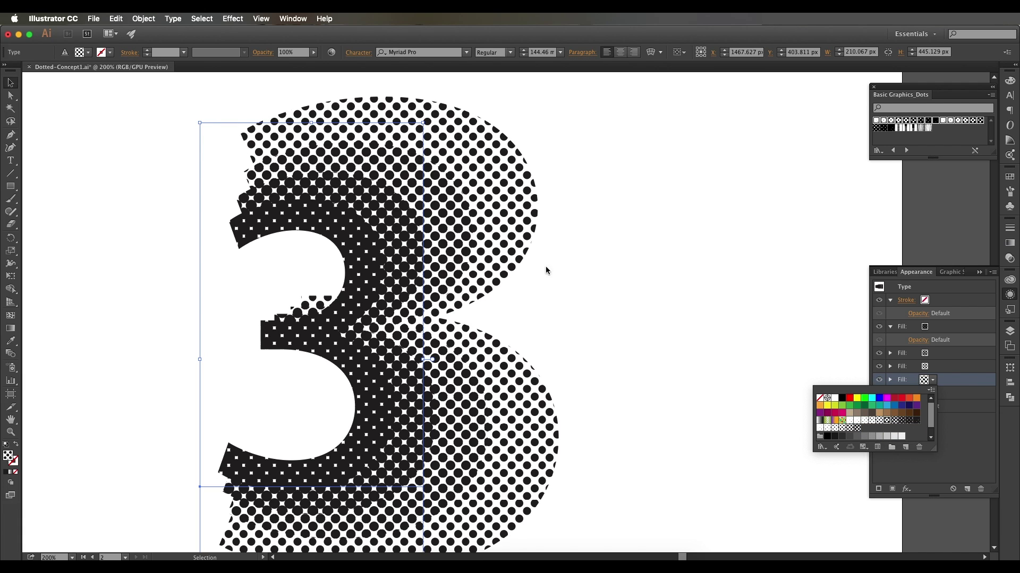
Try the 10 dpi 40% dot pattern on the fourth fill, then restore its larger-dot pattern.
click(880, 422)
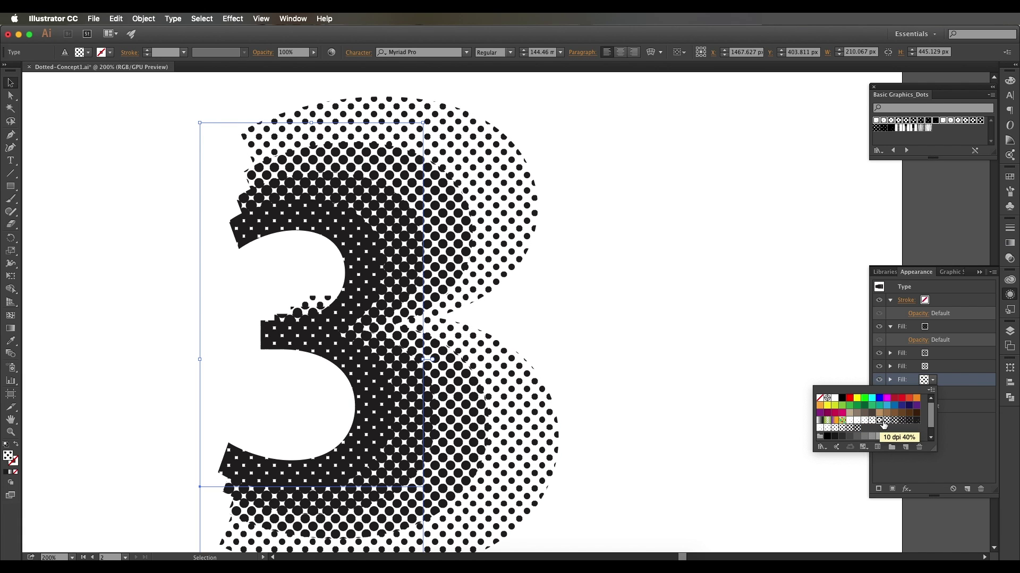
click(886, 422)
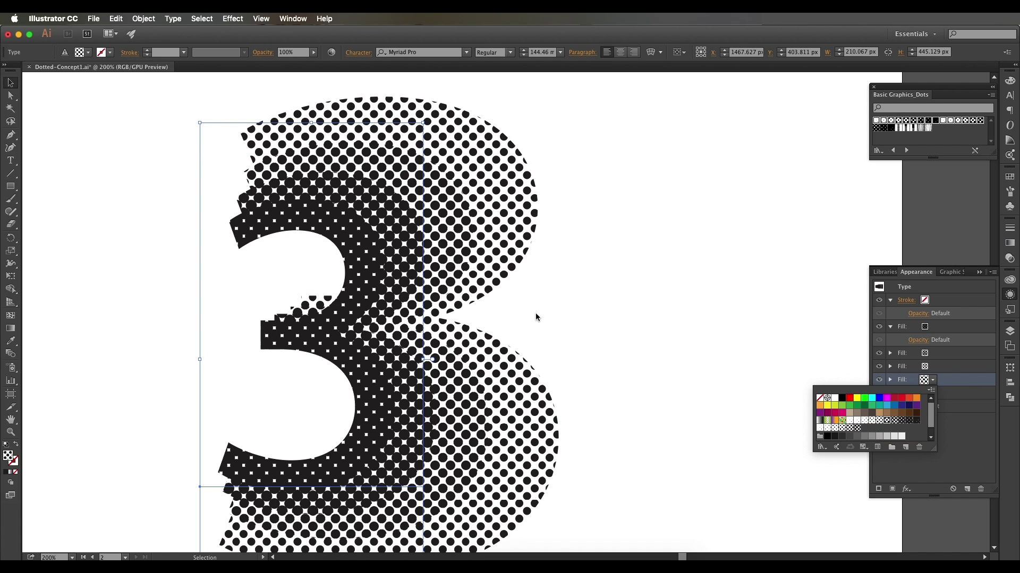
click(931, 381)
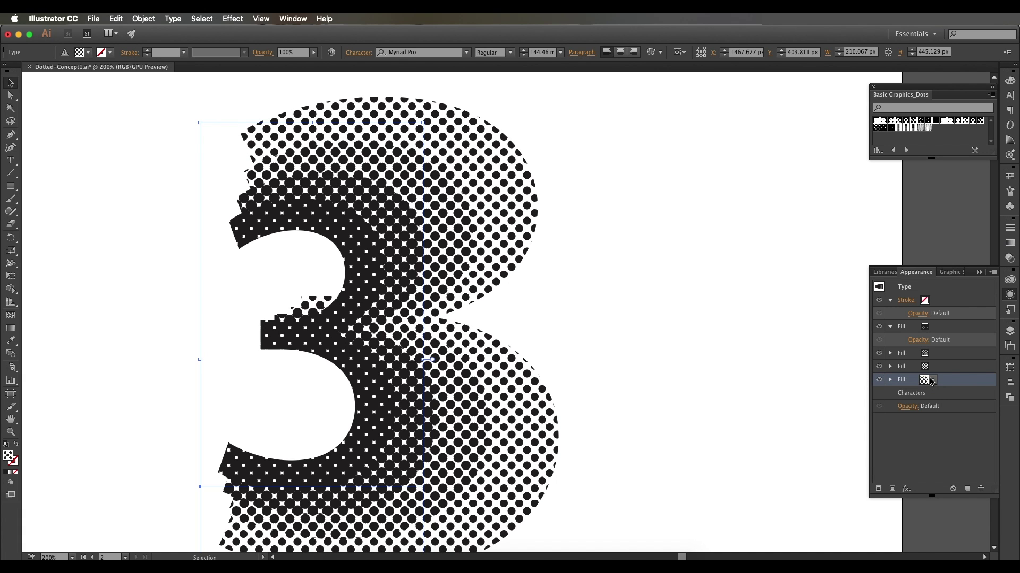
Duplicate the fourth fill and add a new Transform effect instance to the fifth fill, with preview on.
click(967, 489)
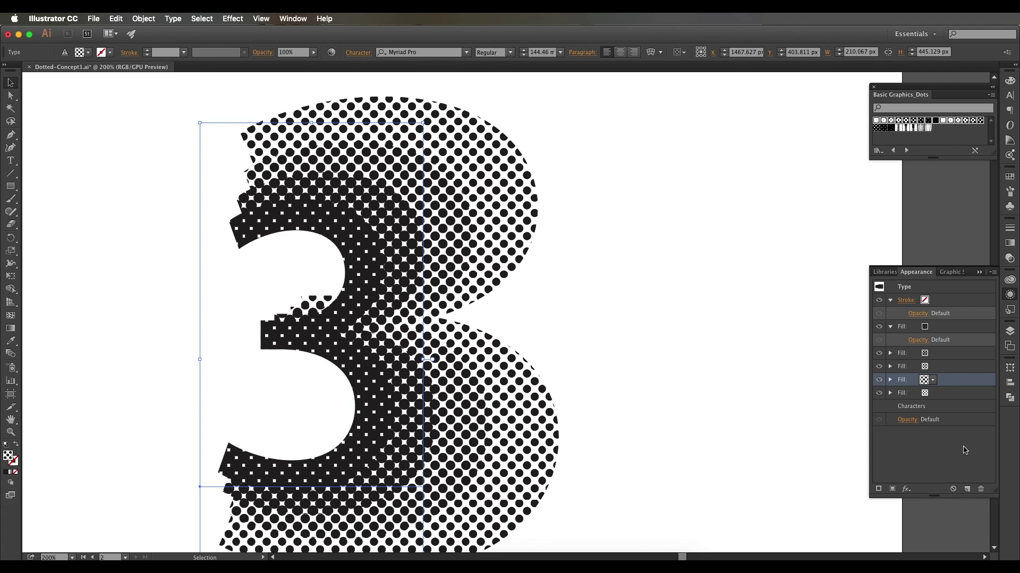
click(942, 399)
click(238, 19)
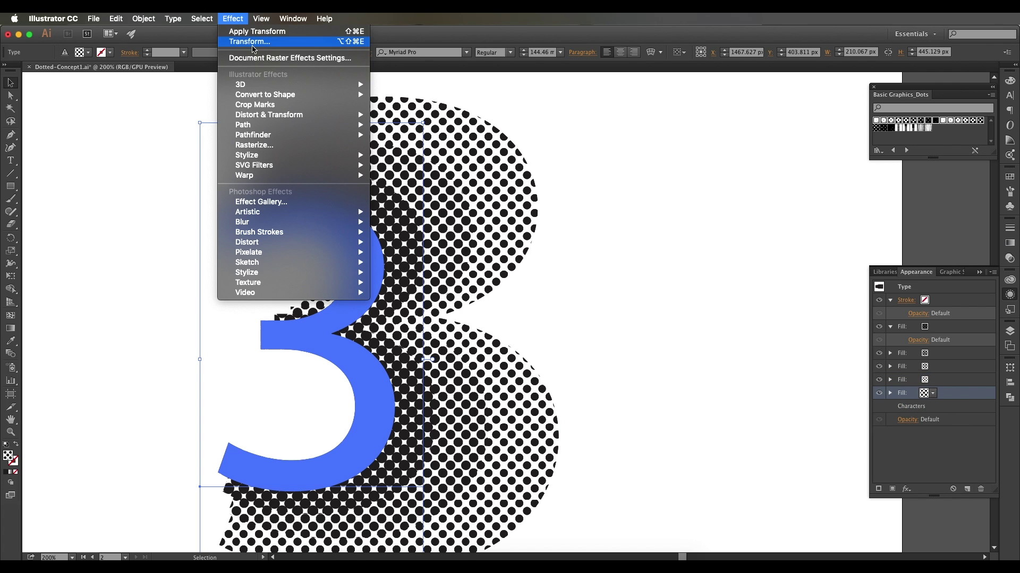
click(256, 49)
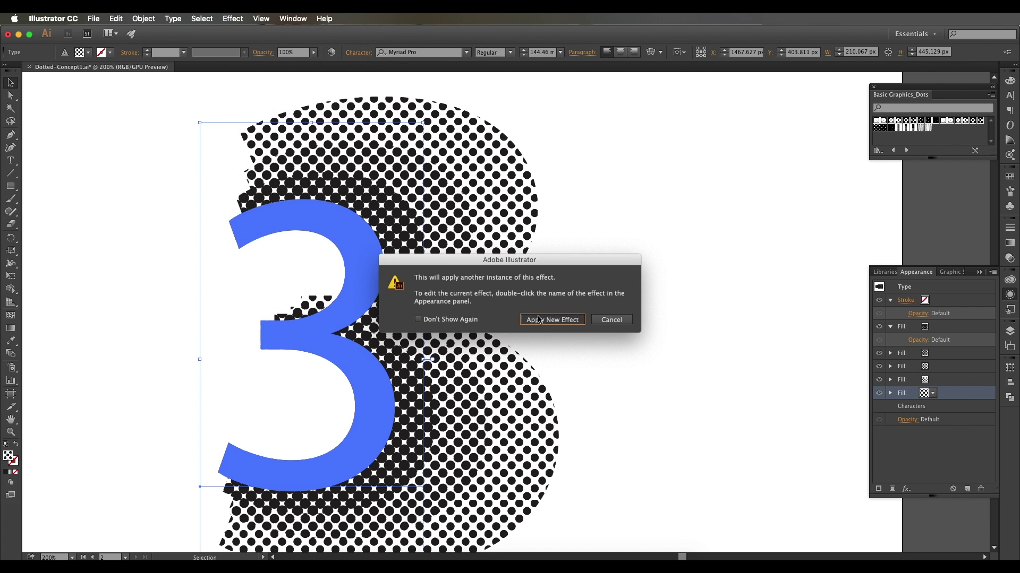
click(550, 320)
click(642, 362)
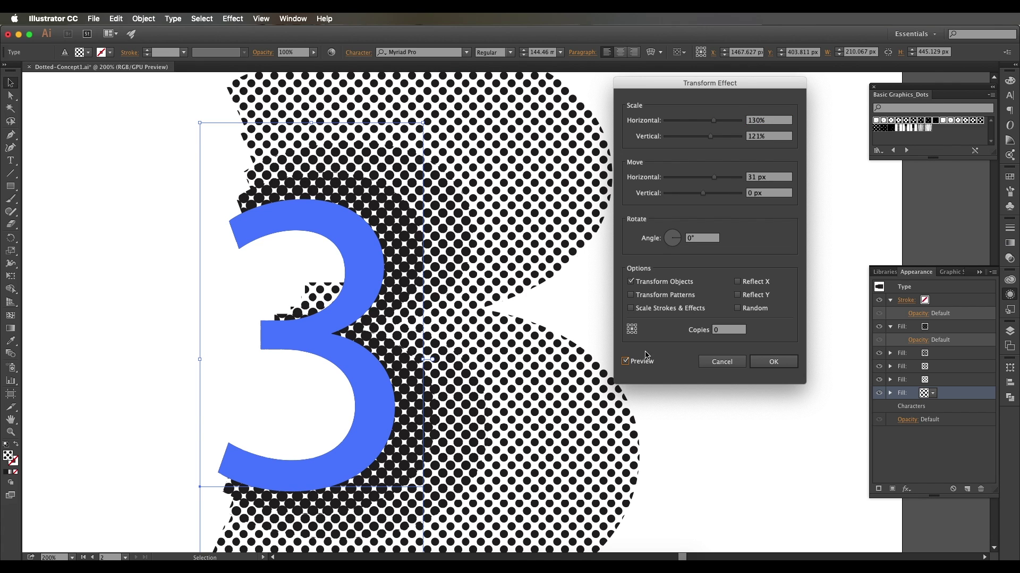
Set the fifth fill's added transform to 133% horizontal and 116% vertical scale with a 43 px horizontal move.
drag(714, 177, 719, 177)
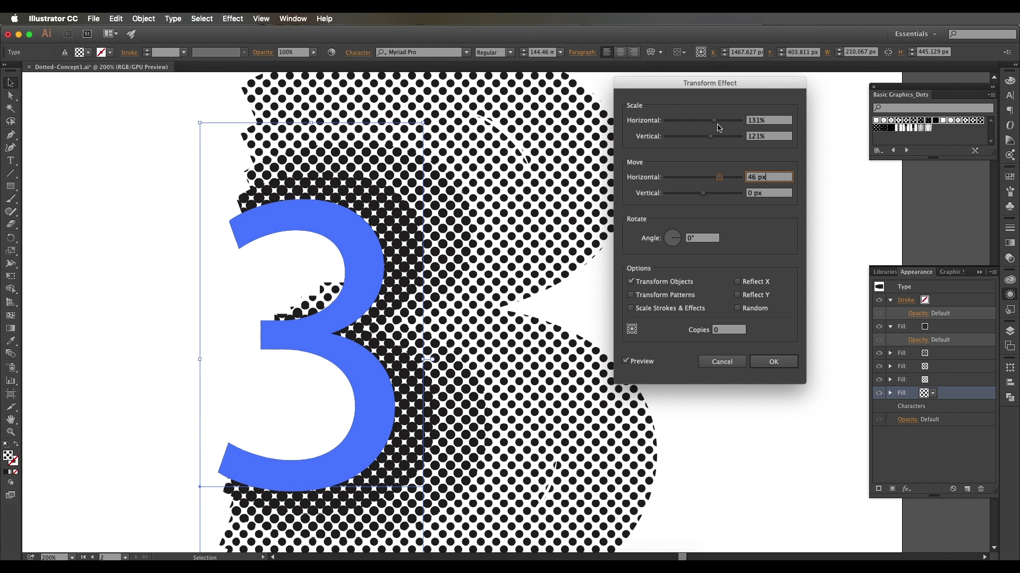
drag(718, 126, 710, 137)
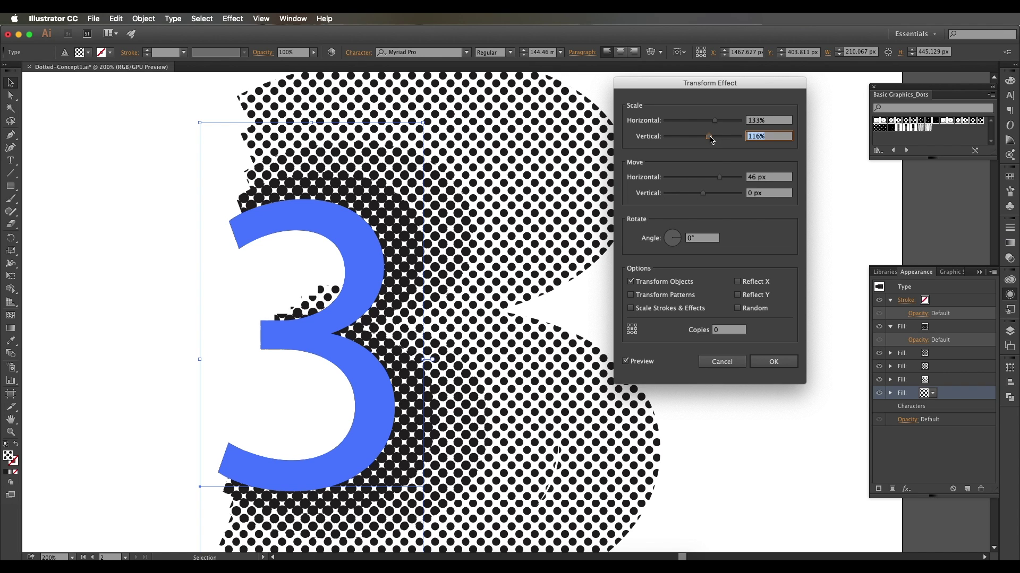
drag(720, 178, 719, 179)
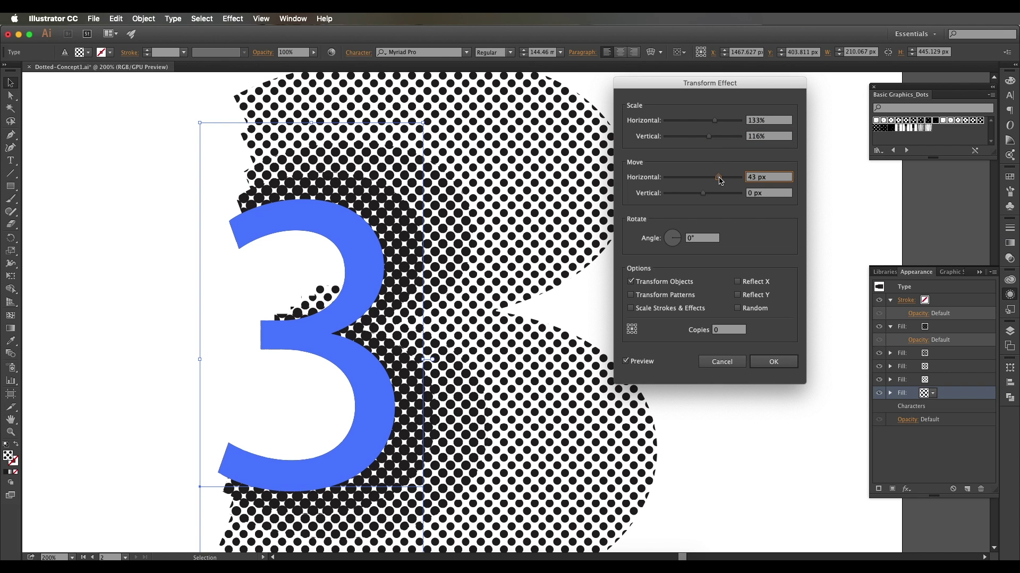
click(773, 362)
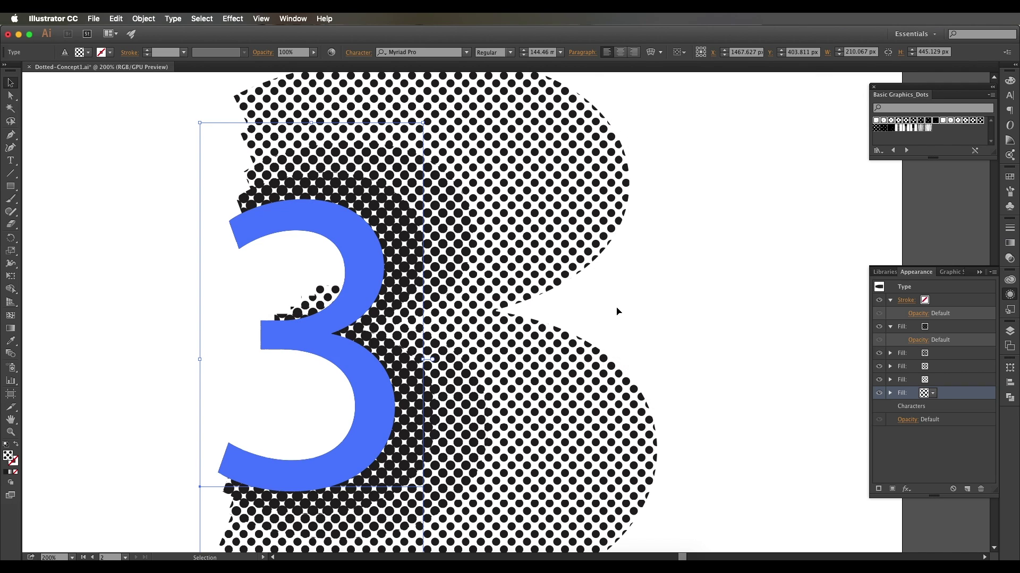
Try noticeably smaller black dots as the fifth fill's pattern.
click(933, 392)
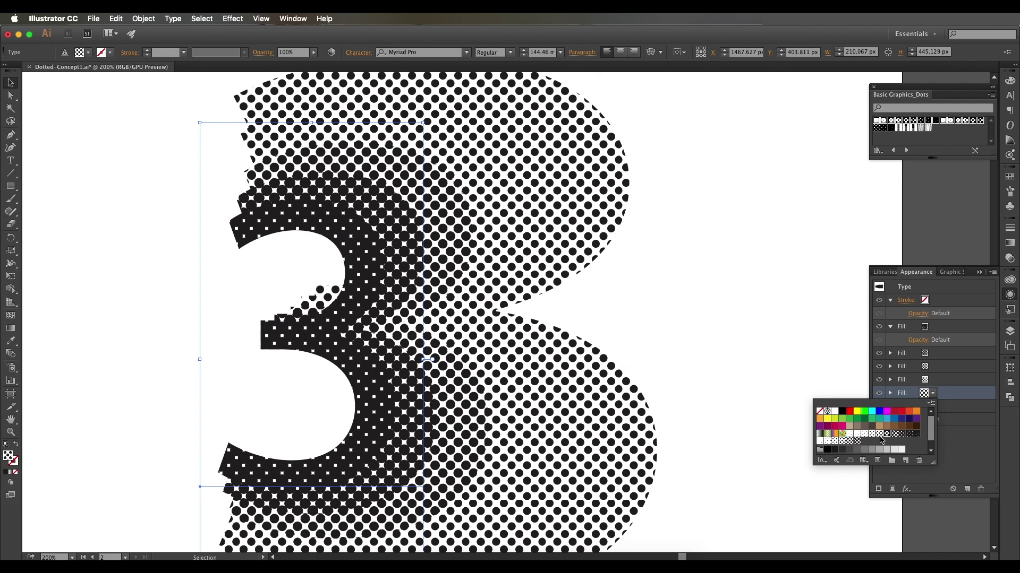
click(880, 439)
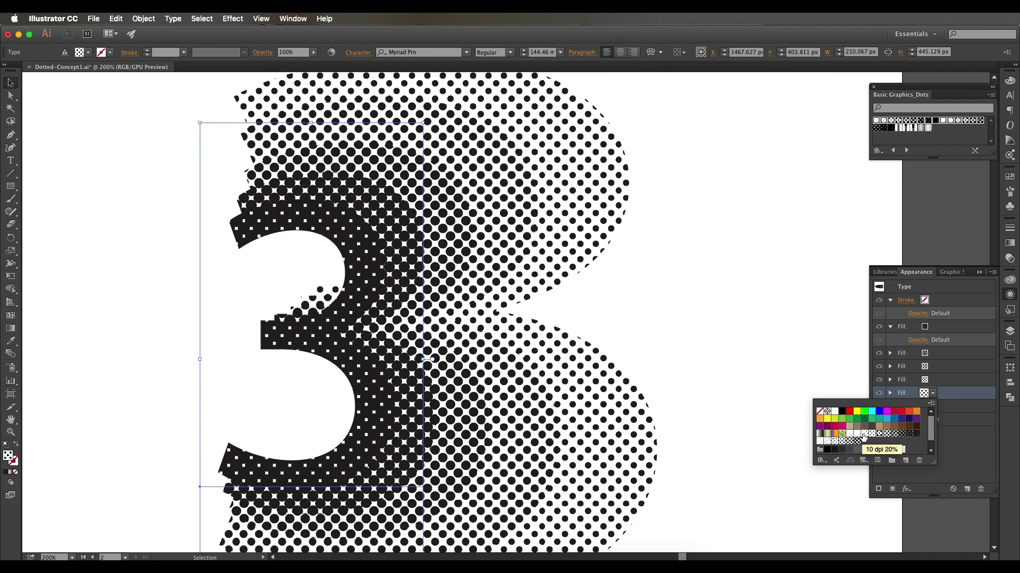
click(871, 434)
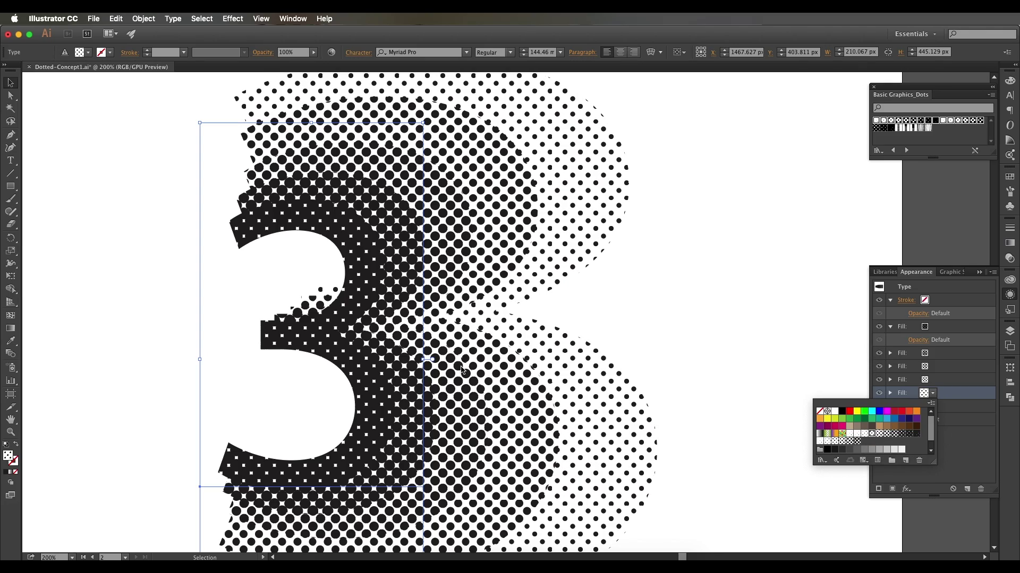
click(617, 336)
Compare the 3 with the finished blue example and set the fifth fill to the slightly larger 10 dpi 40% dot pattern.
scroll(598, 347, down, 3)
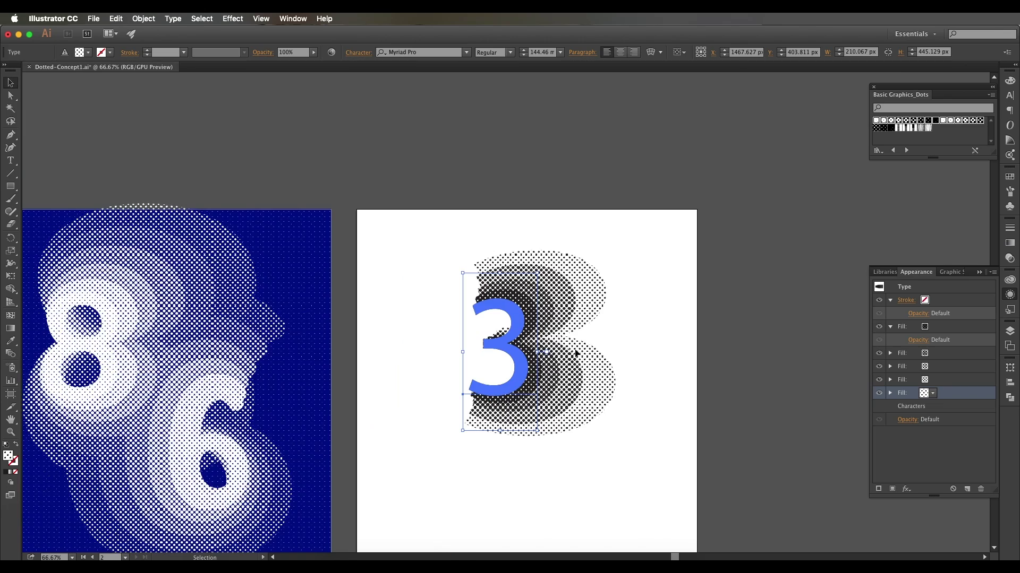
drag(443, 354, 668, 325)
click(376, 269)
scroll(375, 268, up, 2)
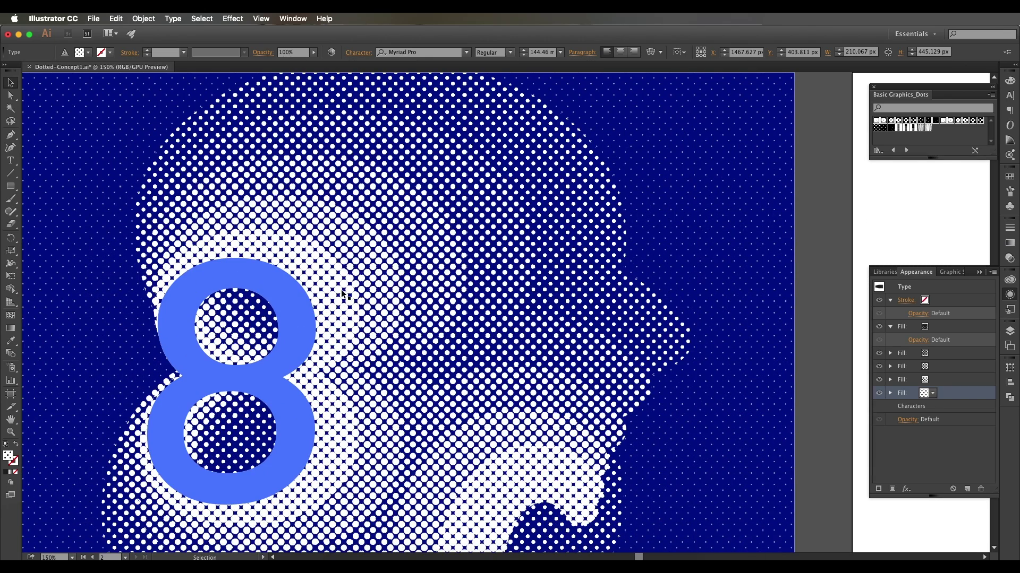
scroll(525, 163, right, 10)
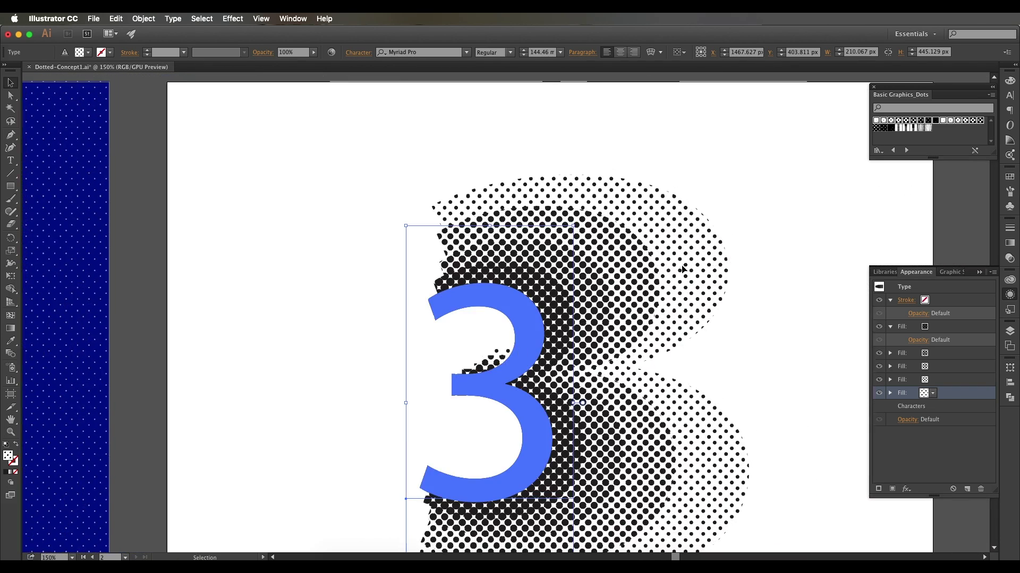
scroll(743, 319, up, 2)
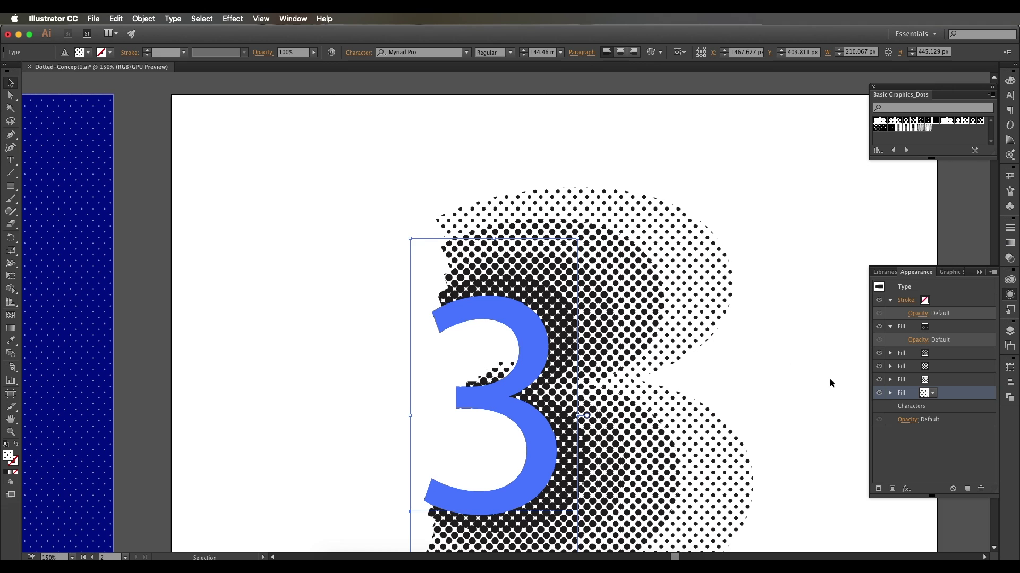
click(924, 392)
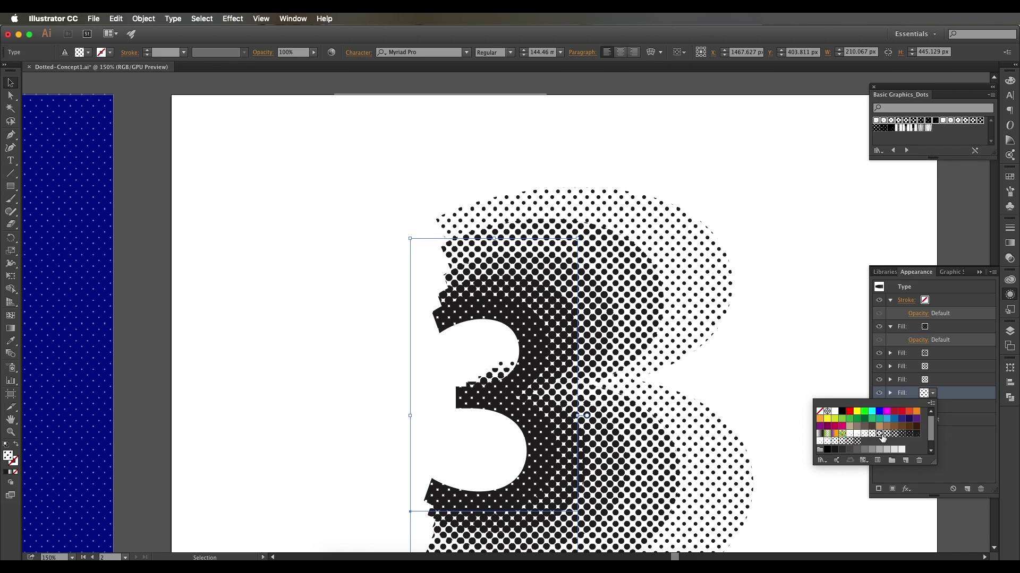
click(881, 434)
drag(738, 274, 558, 265)
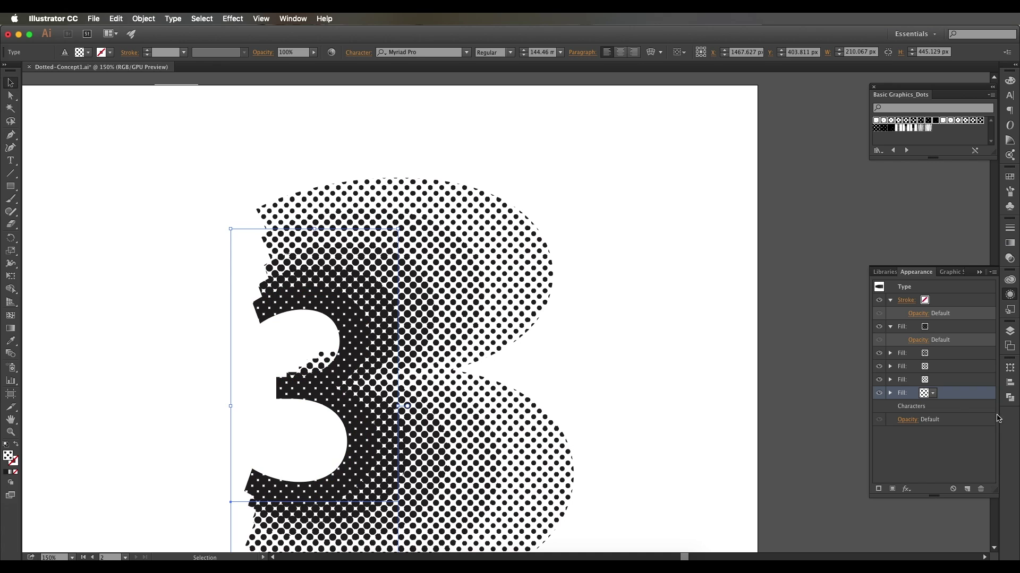
Duplicate the fifth fill and add a new Transform effect instance to the sixth fill, with preview on.
click(966, 489)
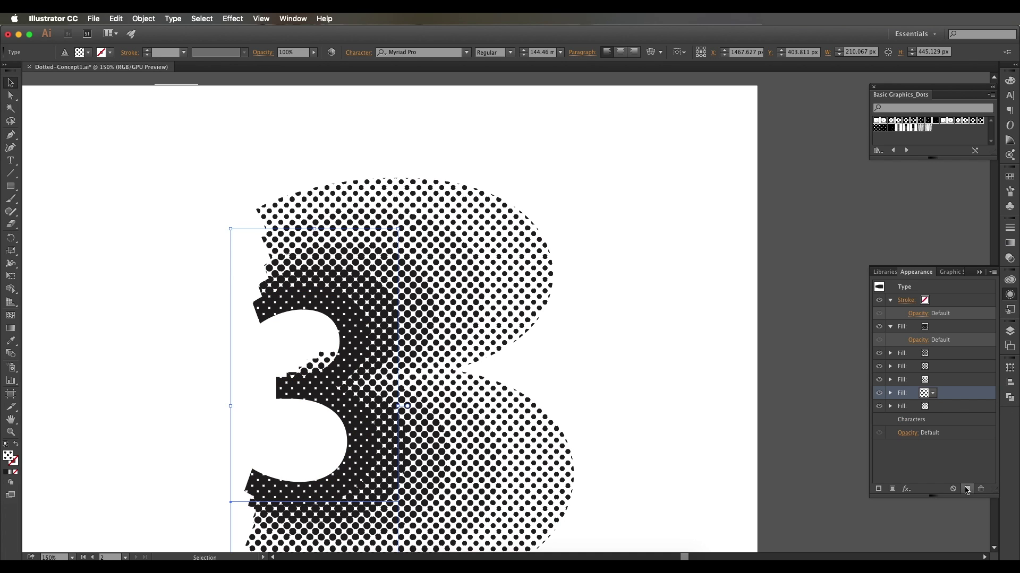
click(951, 407)
click(233, 19)
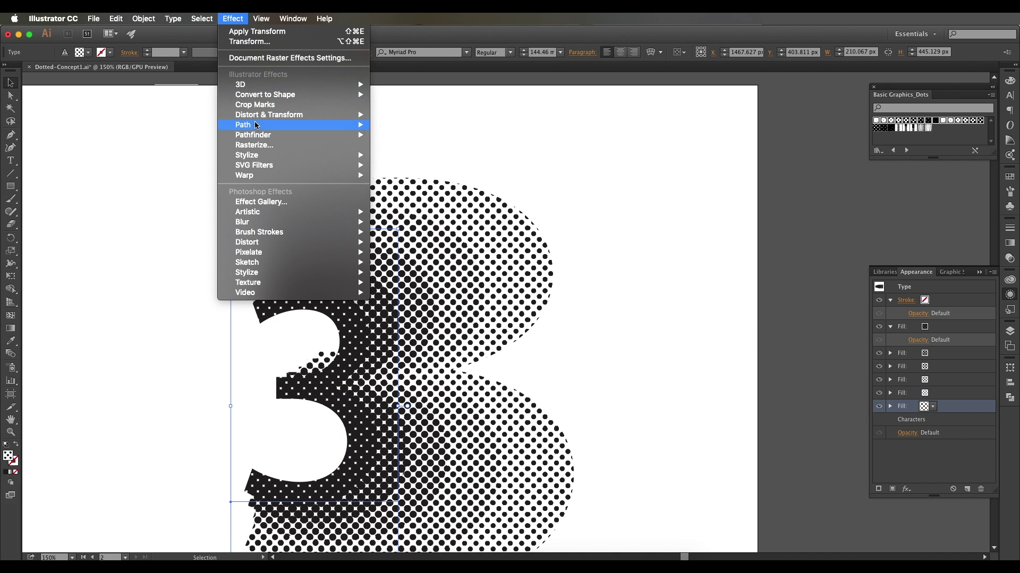
click(267, 42)
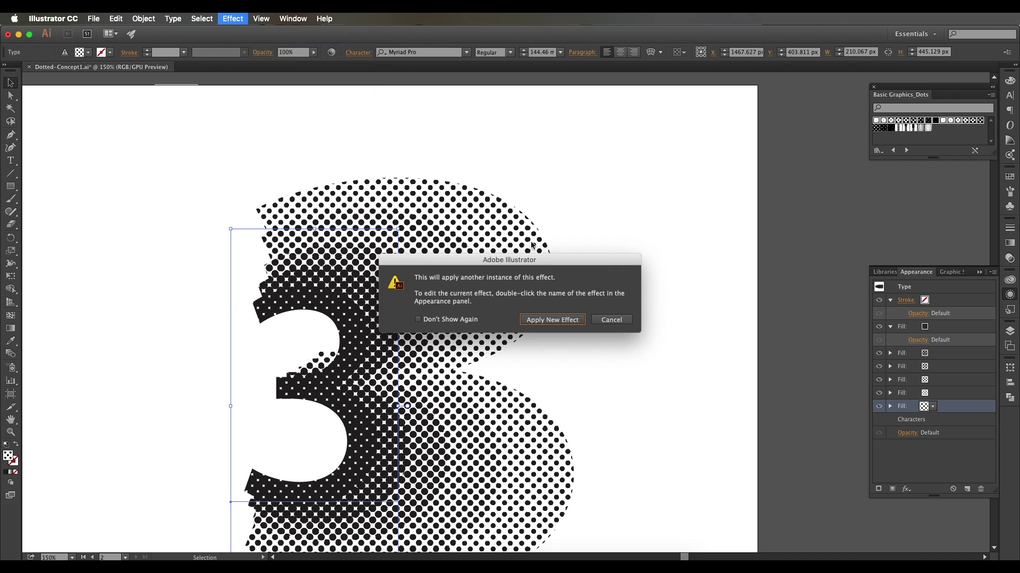
click(552, 320)
click(625, 361)
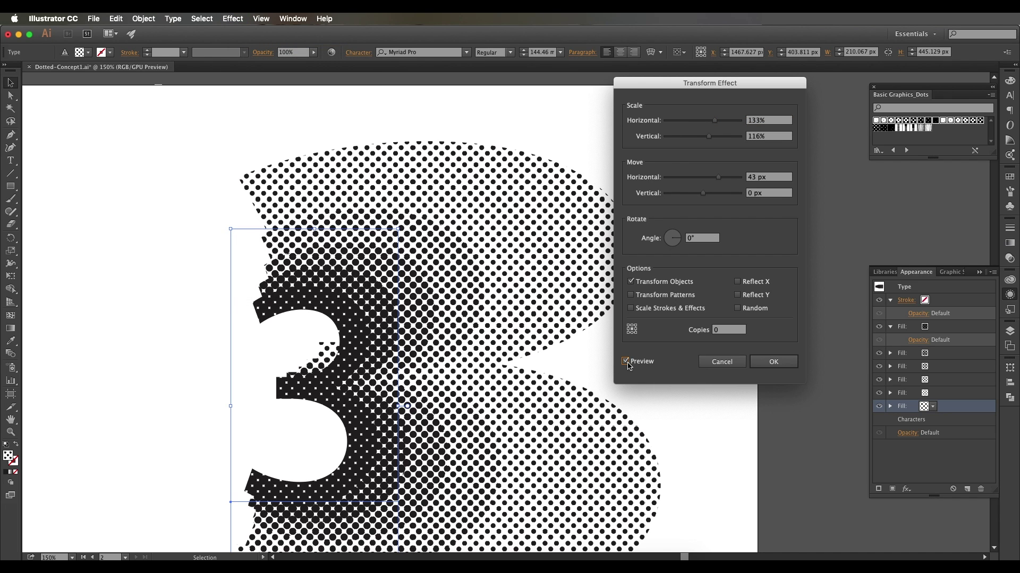
Set the sixth fill's added transform to 109% horizontal and 120% vertical scale with a 63 px horizontal move.
click(710, 134)
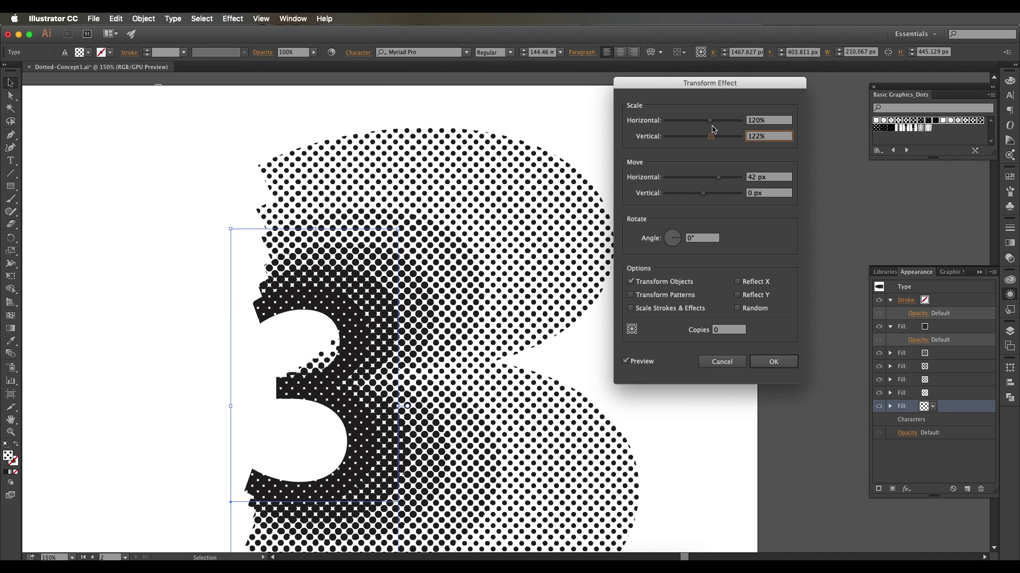
click(706, 120)
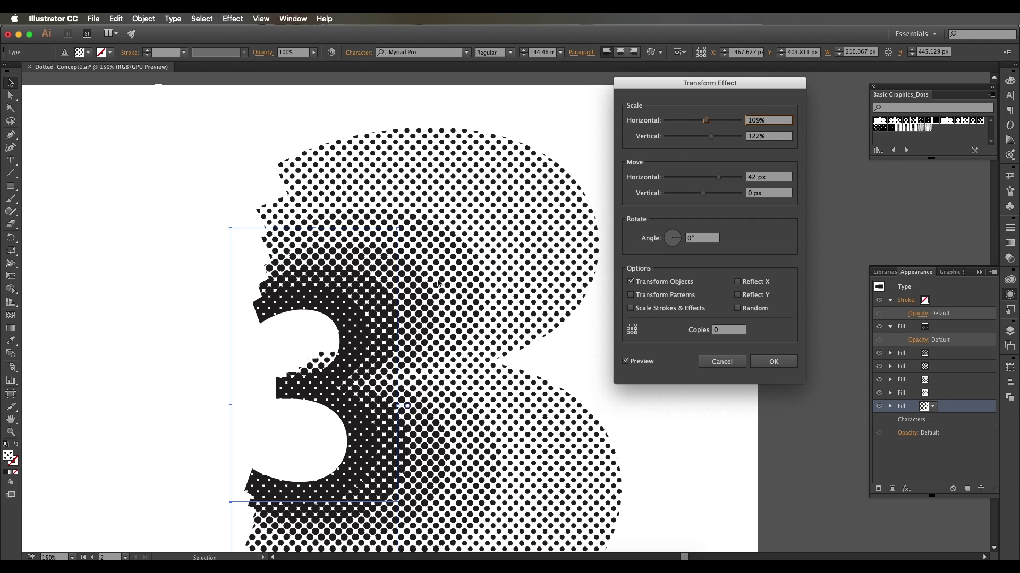
drag(711, 100, 755, 95)
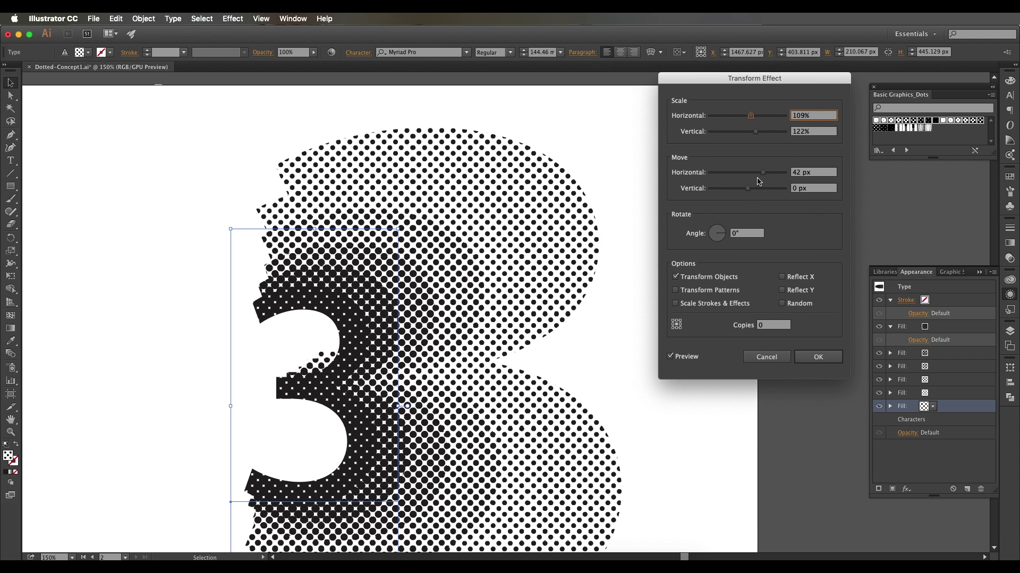
drag(762, 176, 771, 178)
drag(759, 138, 757, 138)
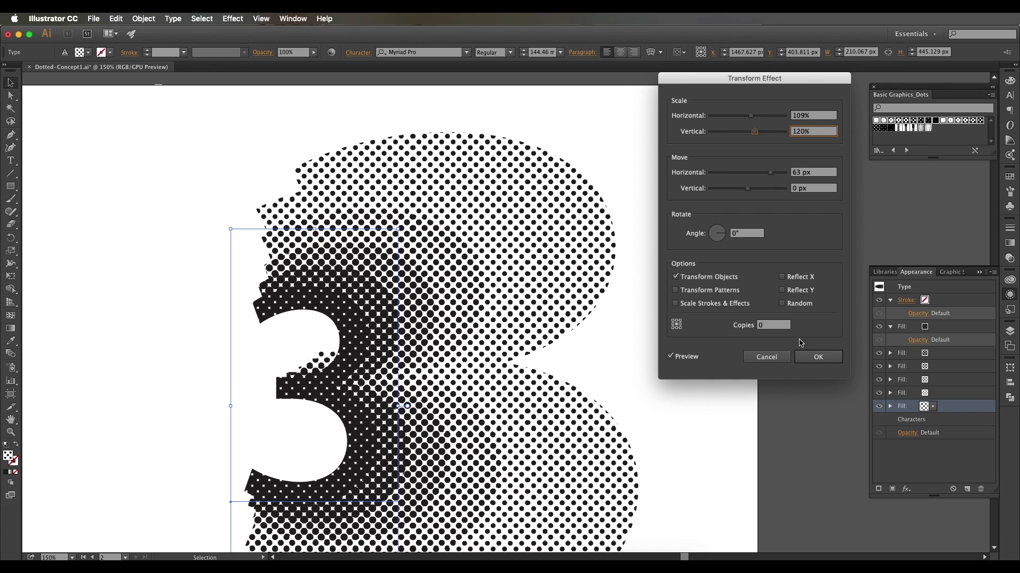
click(811, 358)
Change the sixth fill's pattern to smaller black dots than the fifth fill's and deselect the text.
click(932, 407)
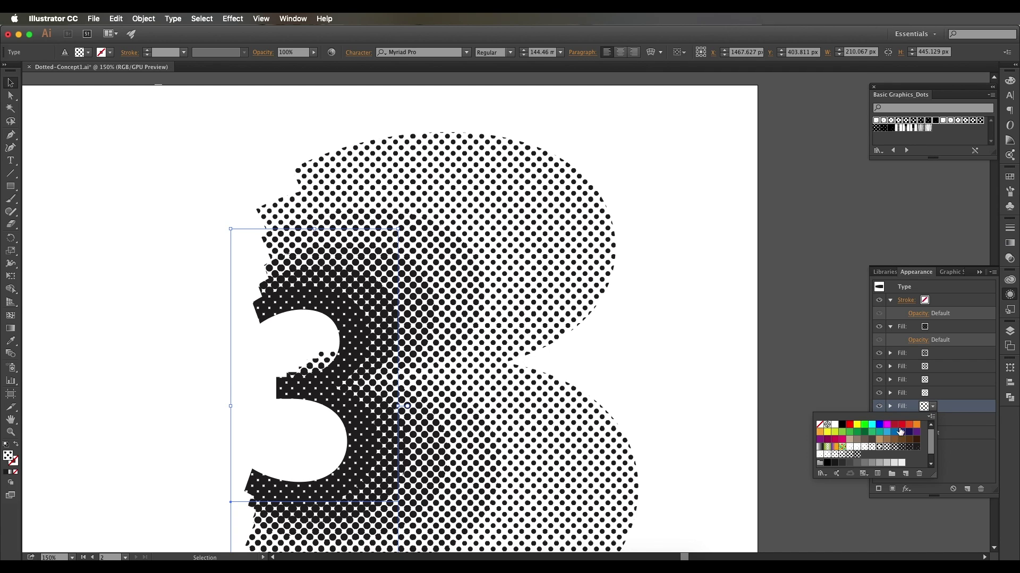
click(871, 447)
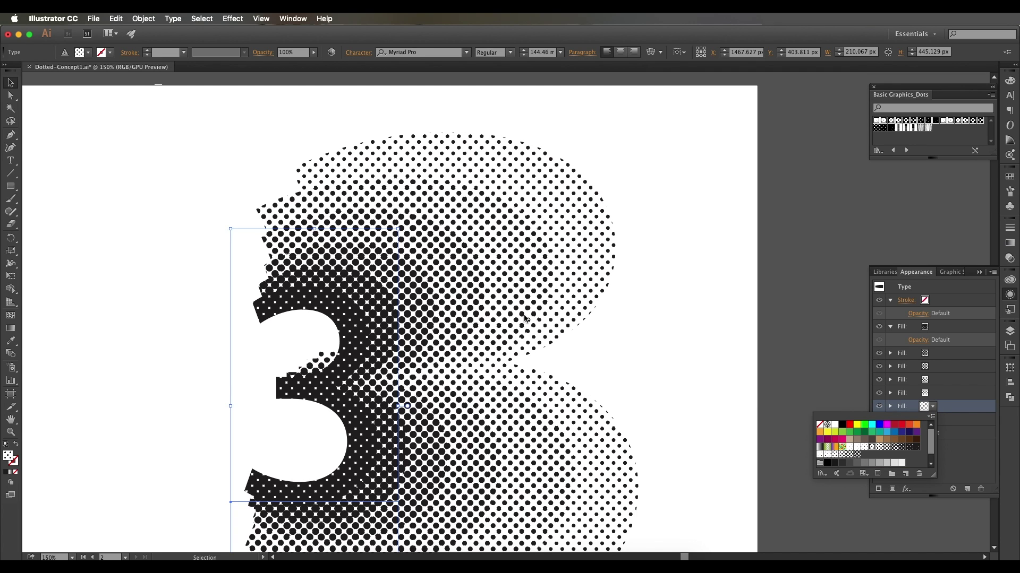
click(11, 84)
click(146, 162)
scroll(418, 282, down, 2)
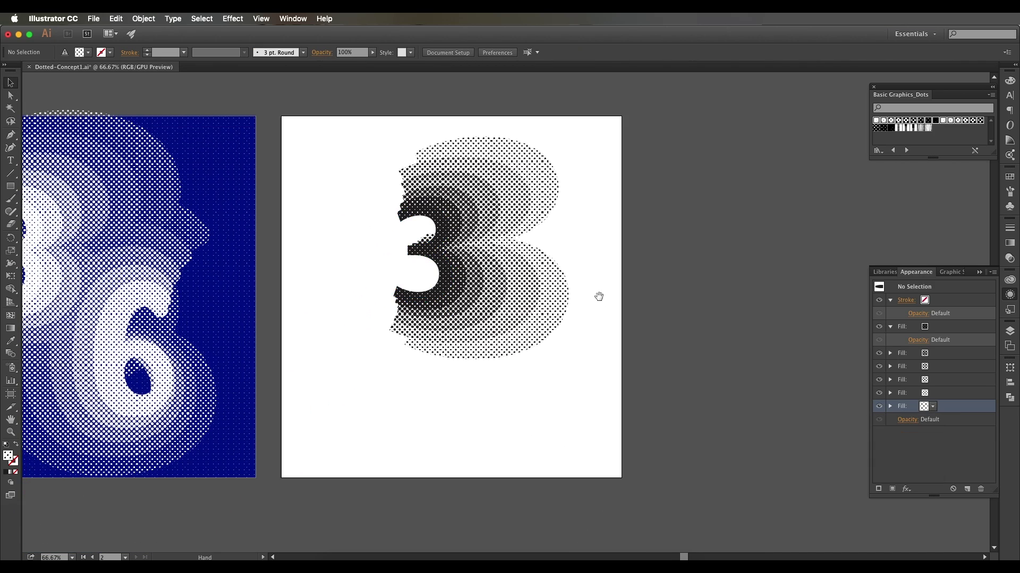
Move the dotted 3 toward the artboard's upper left and place a duplicate at its lower right.
drag(598, 296, 717, 298)
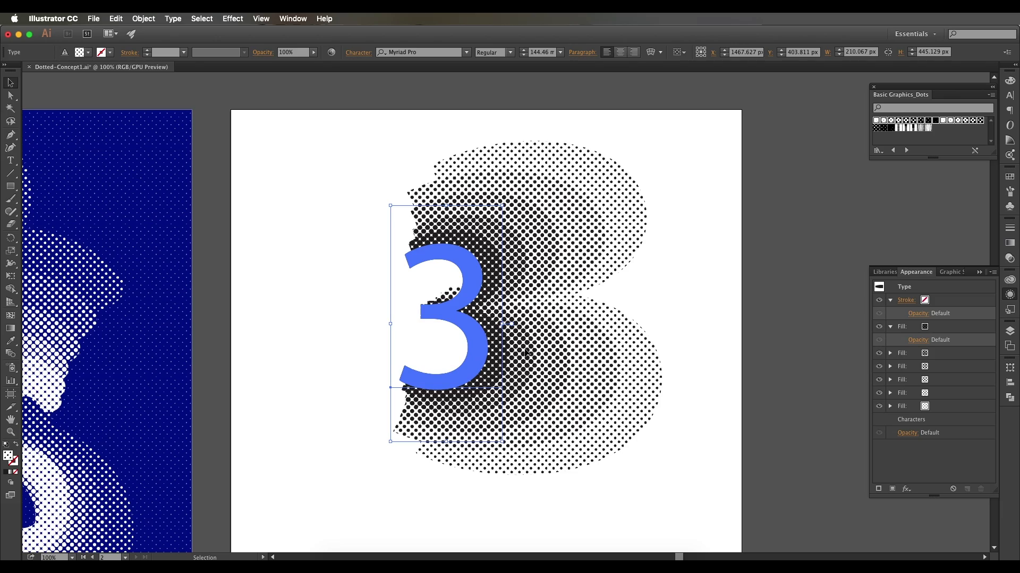
drag(479, 362, 401, 356)
drag(421, 383, 552, 435)
scroll(407, 341, down, 1)
Replace the duplicated text's number with 6.
double_click(553, 435)
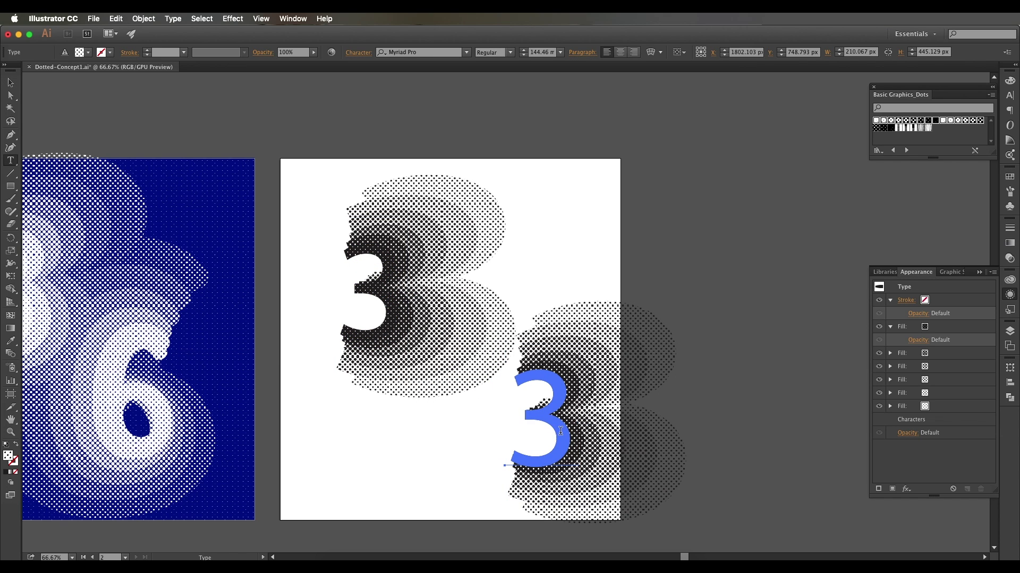
double_click(552, 411)
text(6)
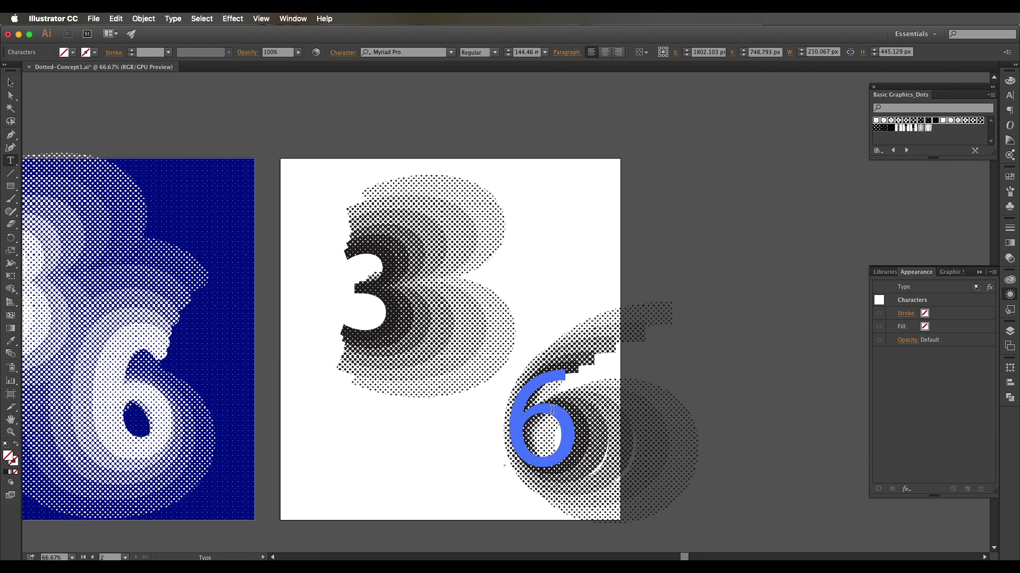
Move the dotted 6 left to about X 1564 px, Y 736 px, so its halftone fits within the artboard.
click(10, 82)
scroll(555, 353, down, 3)
scroll(555, 353, right, 3)
drag(494, 371, 407, 371)
scroll(450, 362, up, 1)
drag(411, 371, 355, 378)
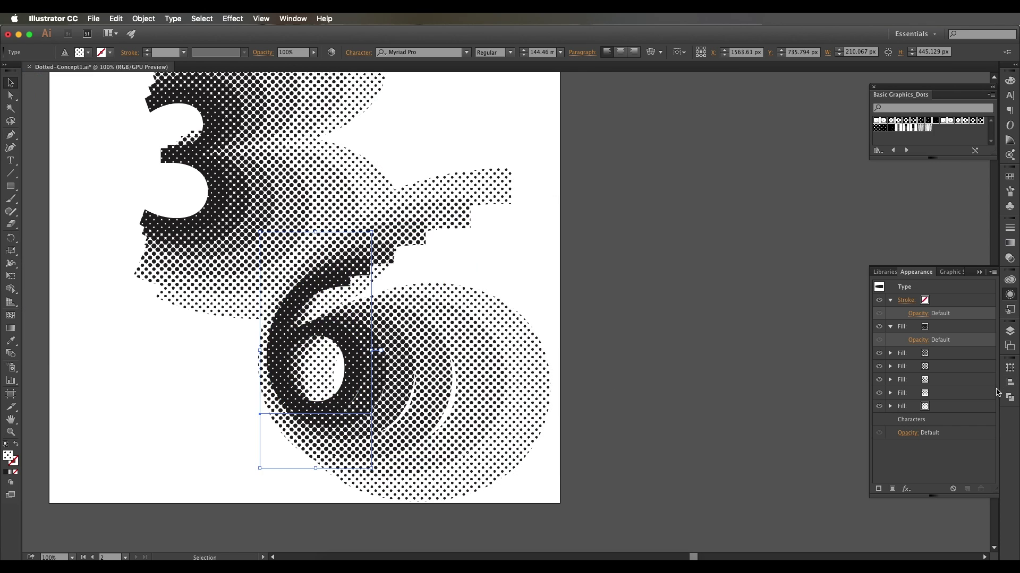
Set the horizontal move of the Transform effect on the 6's second fill to -20 px, with the preview on.
scroll(610, 376, left, 3)
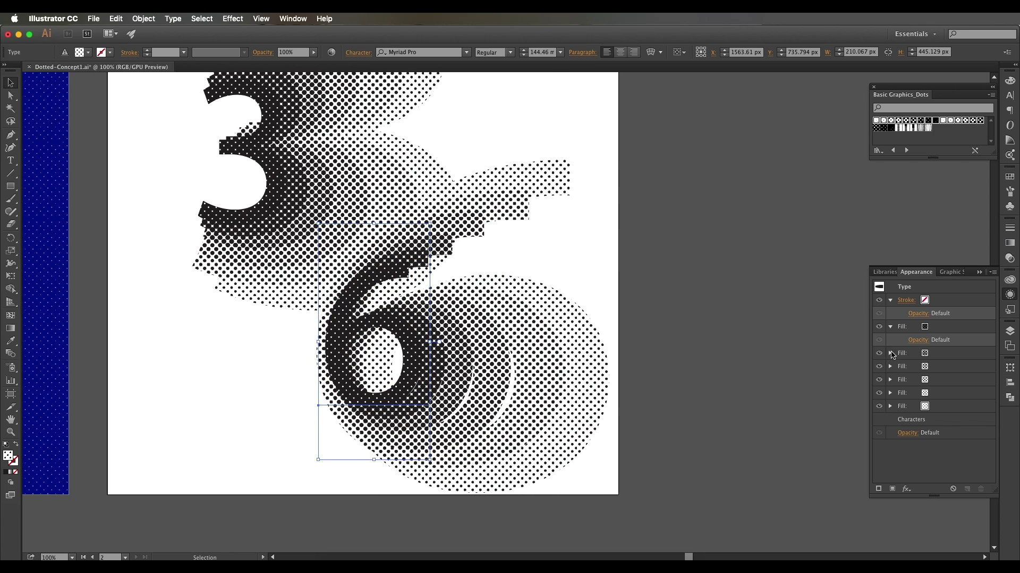
click(890, 327)
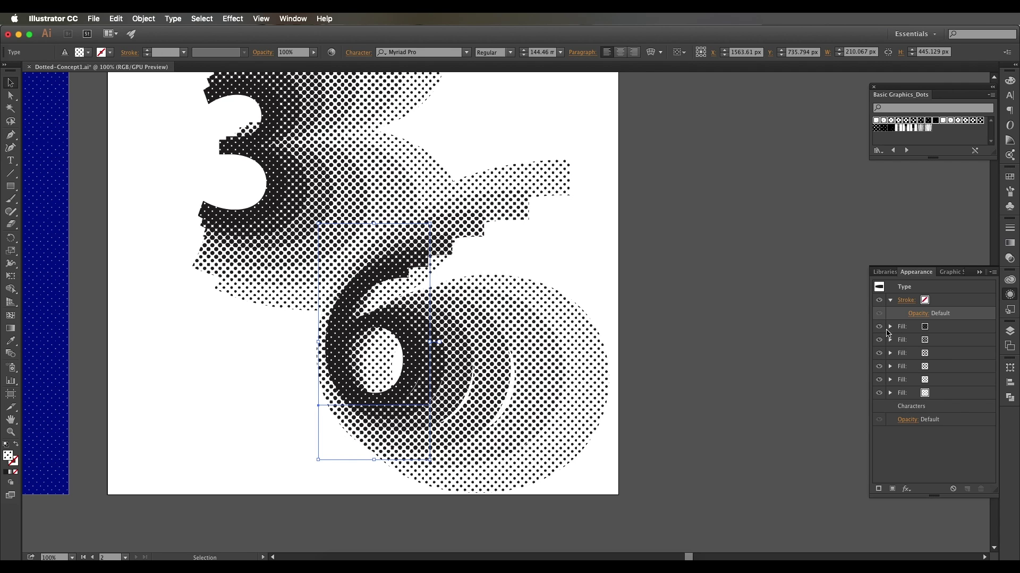
click(879, 327)
click(879, 327)
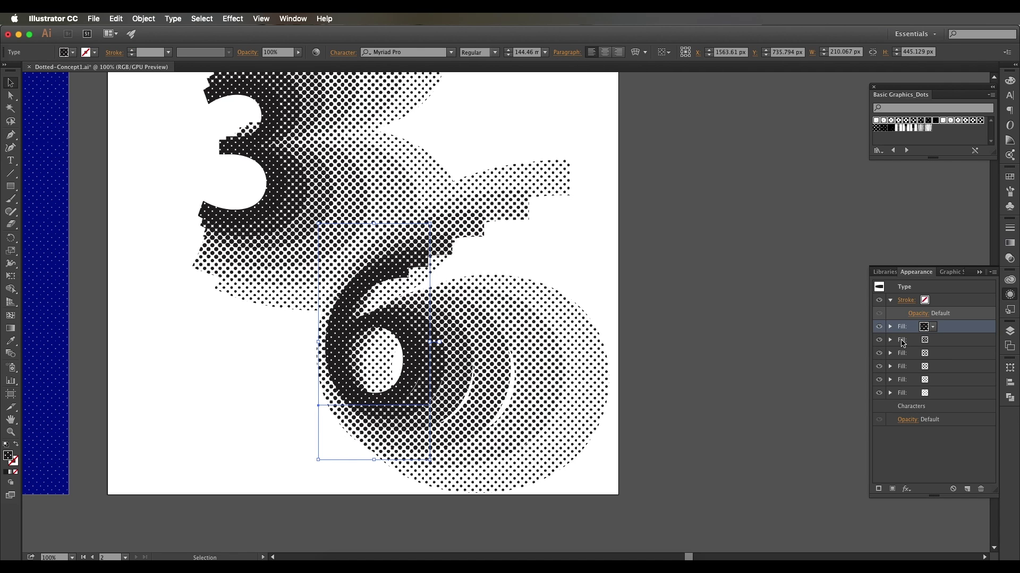
click(890, 340)
click(922, 353)
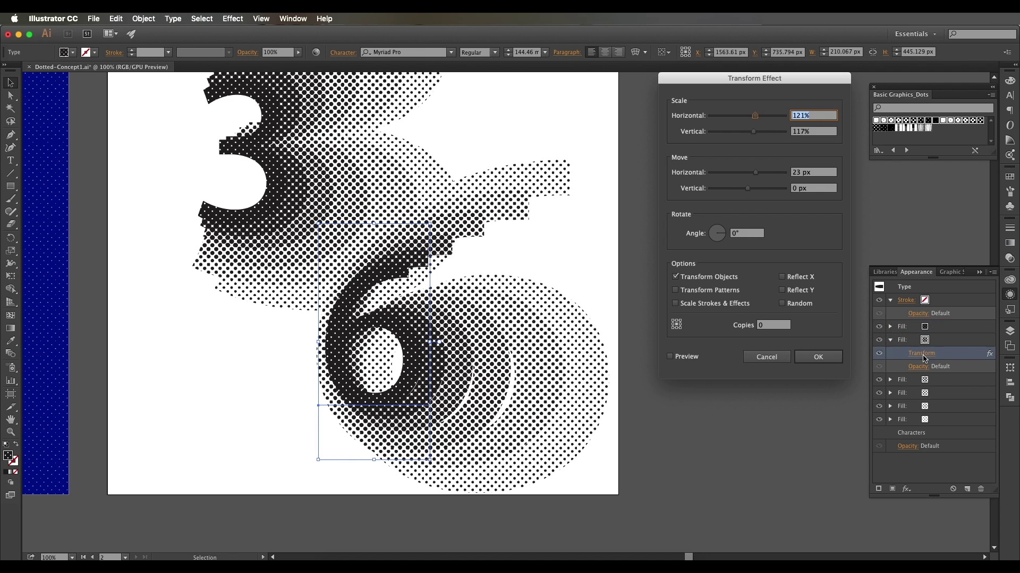
click(699, 355)
mouse_move(756, 173)
mouse_down()
mouse_move(725, 179)
mouse_move(741, 177)
mouse_up()
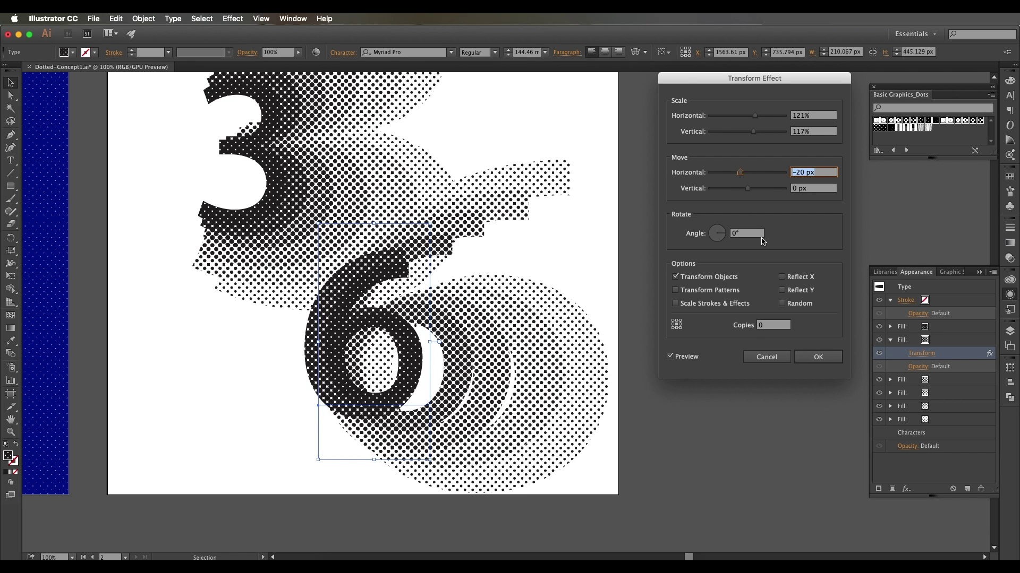
click(803, 357)
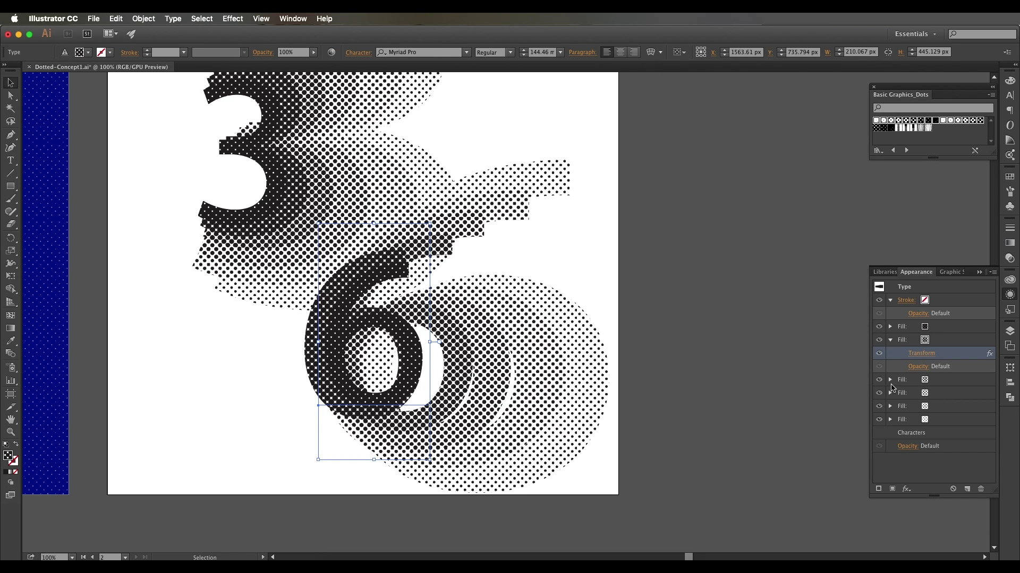
Replace one of the third fill's Transform effects with a copy of the second fill's, and set the other's horizontal move to -19 px.
click(891, 380)
scroll(939, 398, down, 1)
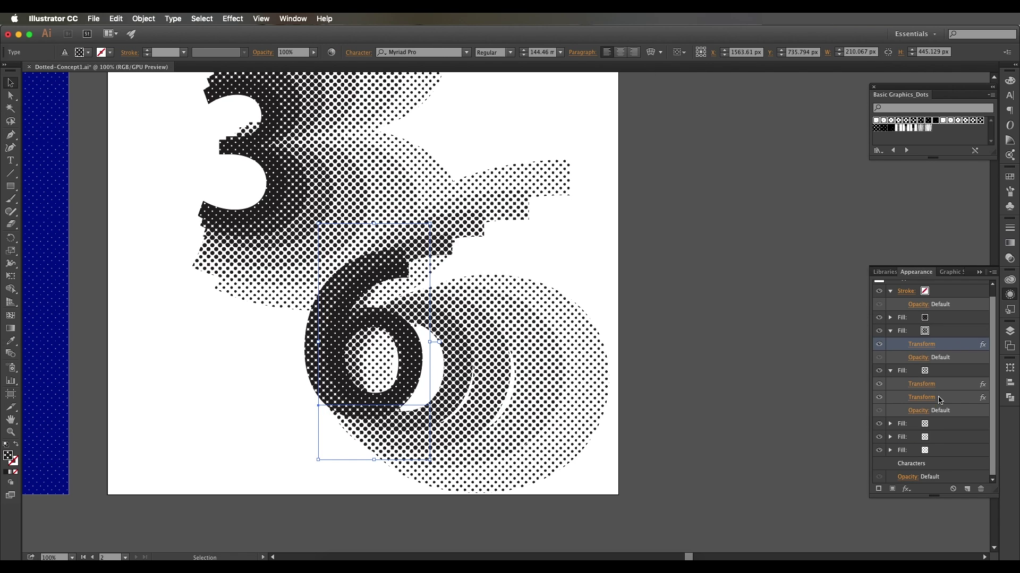
scroll(931, 389, up, 1)
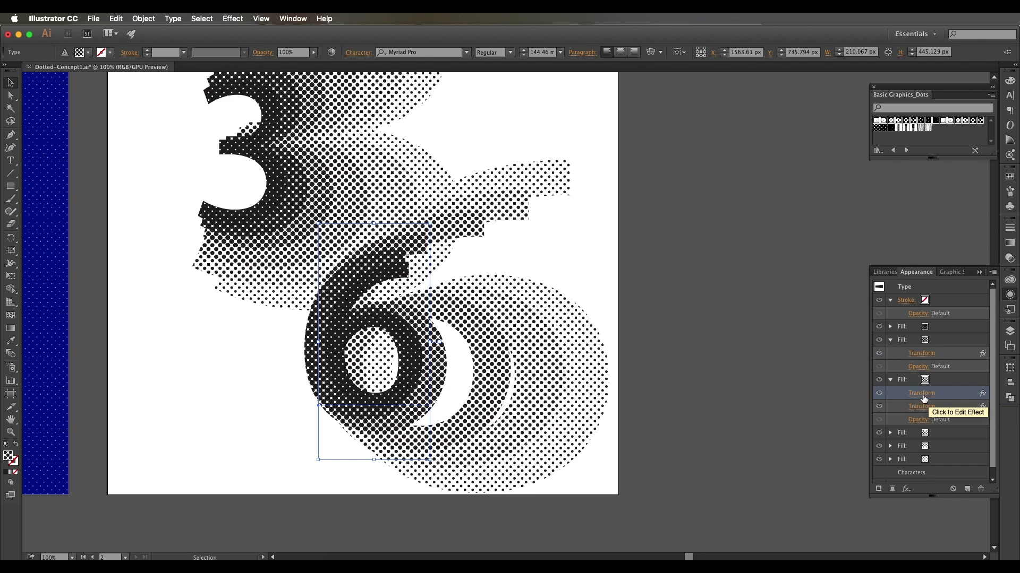
click(923, 399)
click(670, 356)
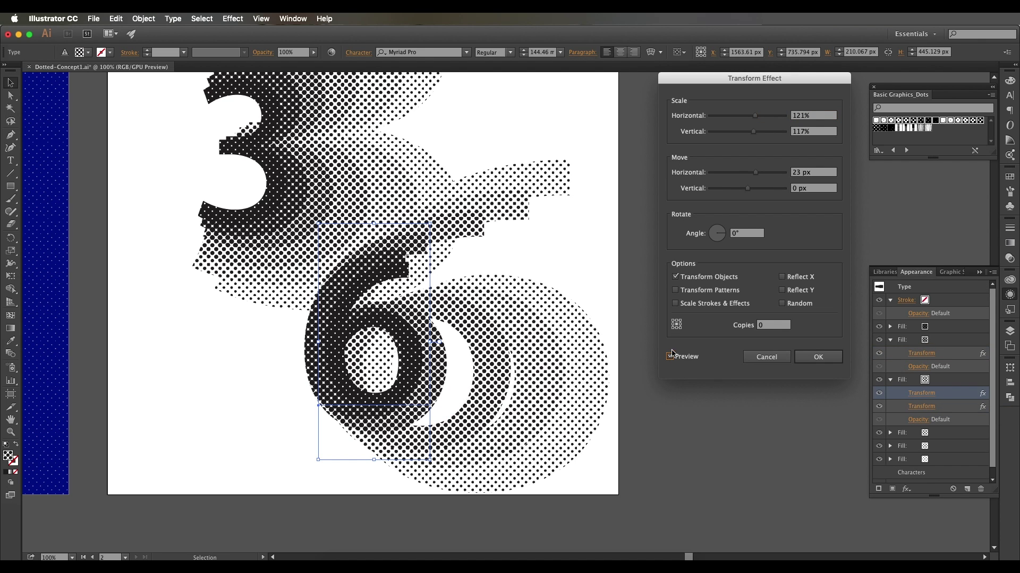
drag(753, 175, 742, 176)
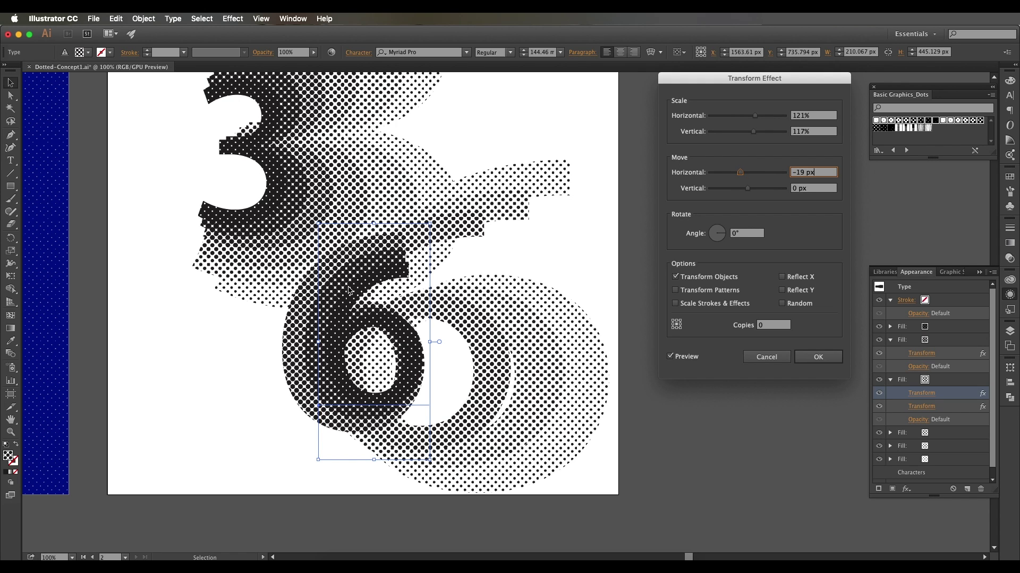
click(810, 355)
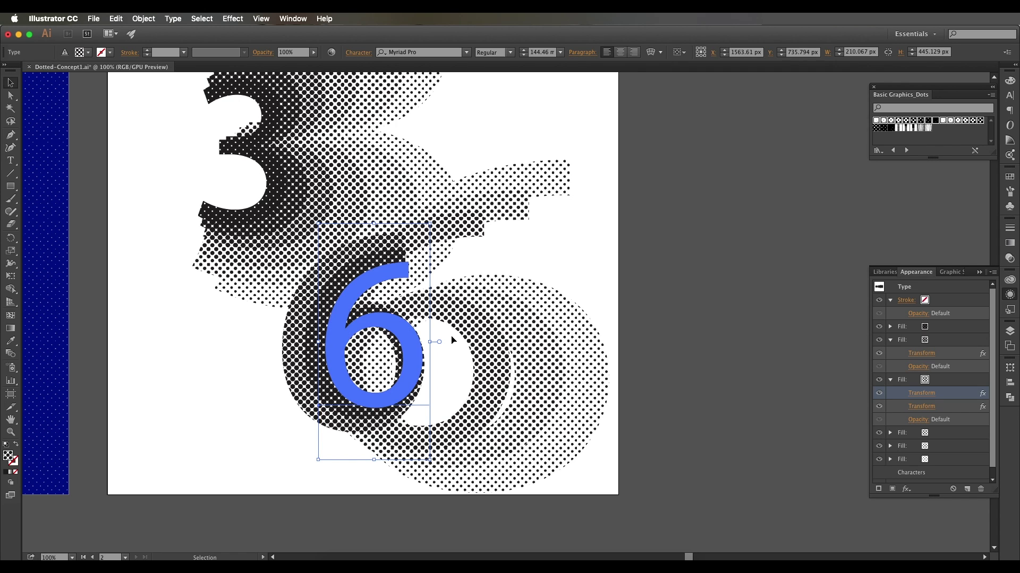
Examine the dot-size transitions around the blue artboard's 3 and 6 up close and compare them with the new dotted 6.
scroll(295, 284, up, 3)
drag(360, 218, 551, 401)
scroll(72, 306, down, 2)
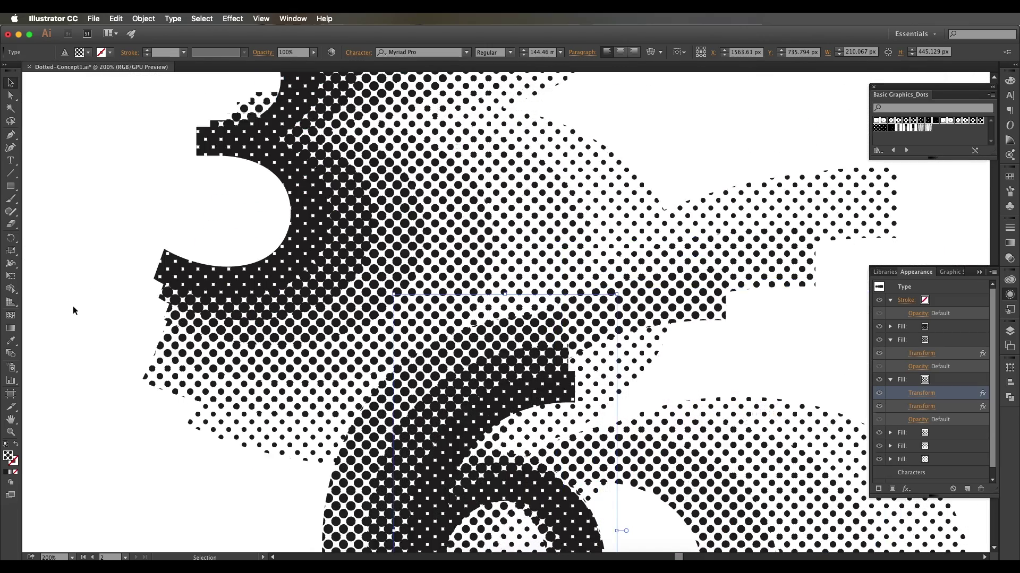
drag(111, 313, 733, 313)
drag(296, 326, 560, 251)
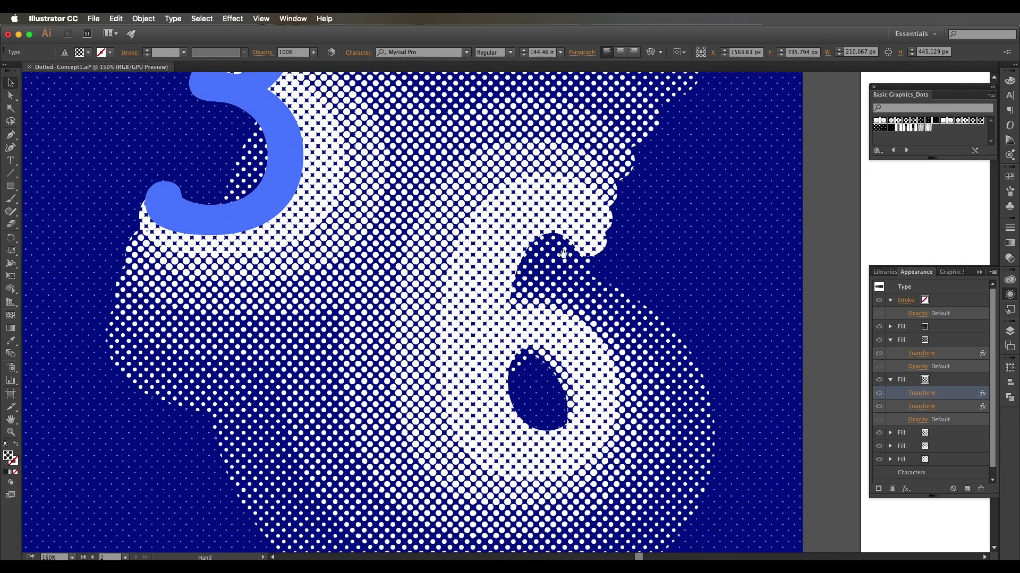
scroll(432, 295, up, 3)
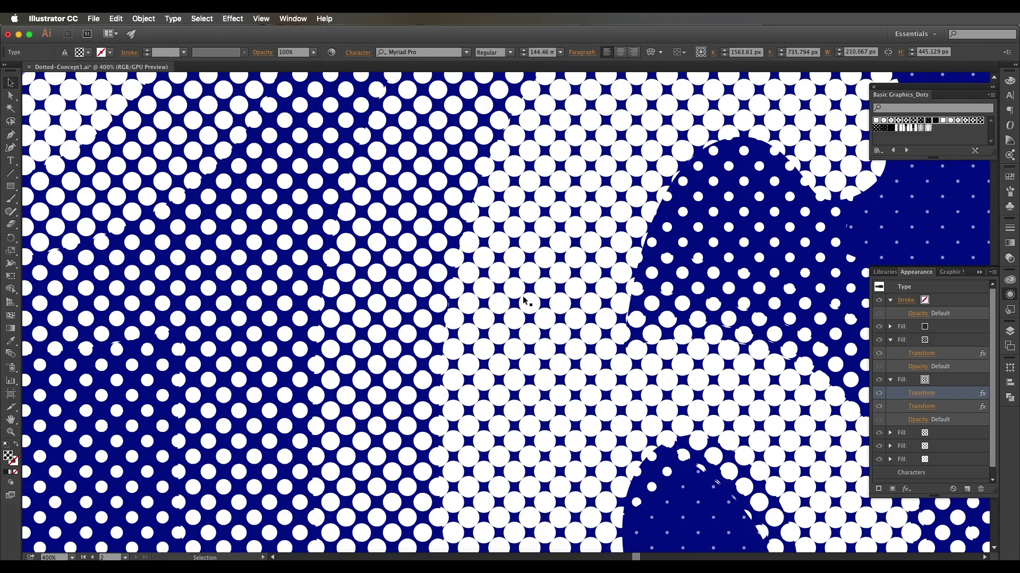
scroll(523, 301, down, 2)
drag(347, 228, 476, 336)
scroll(467, 284, up, 2)
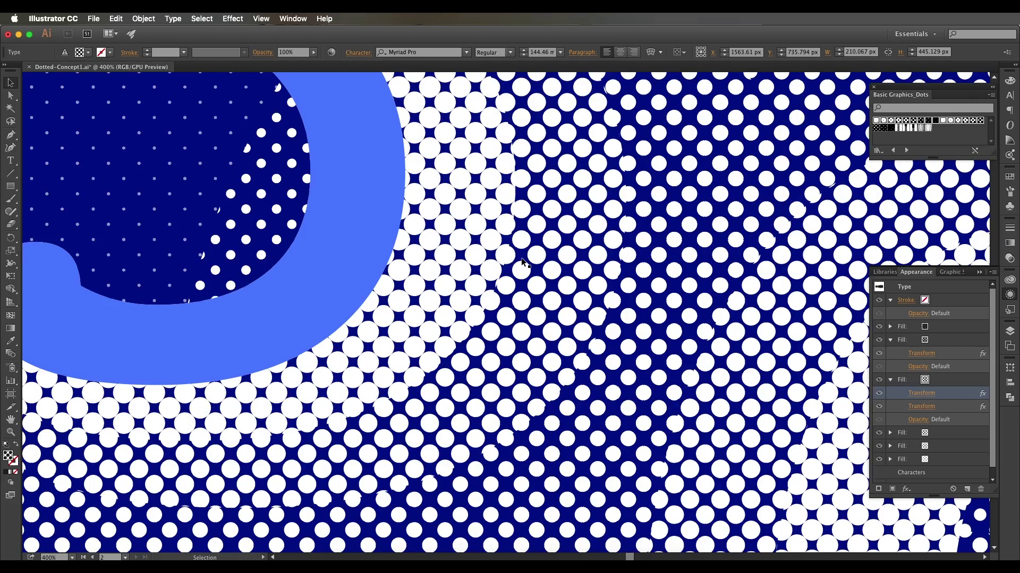
scroll(534, 292, down, 3)
drag(608, 327, 260, 254)
drag(534, 305, 229, 261)
scroll(585, 359, up, 2)
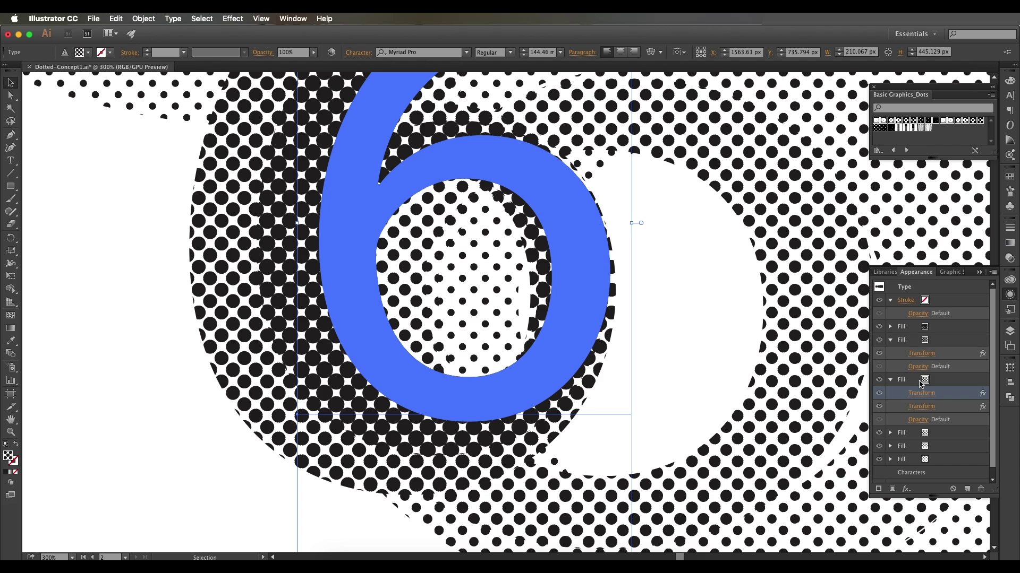
Change the patterns of the 6's first and second fills to lighter dot patterns, the second lighter than the first.
click(930, 343)
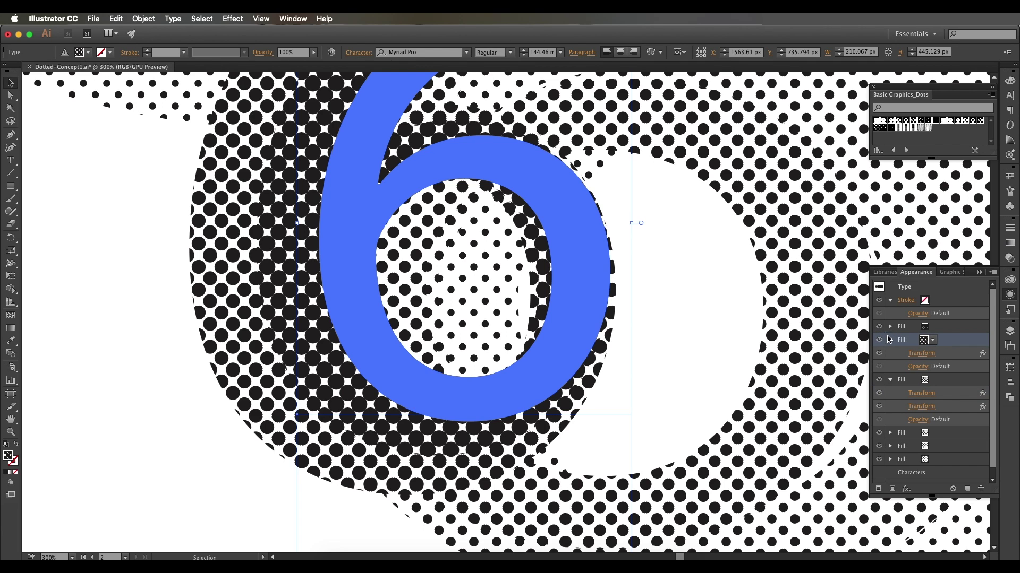
click(892, 341)
click(942, 330)
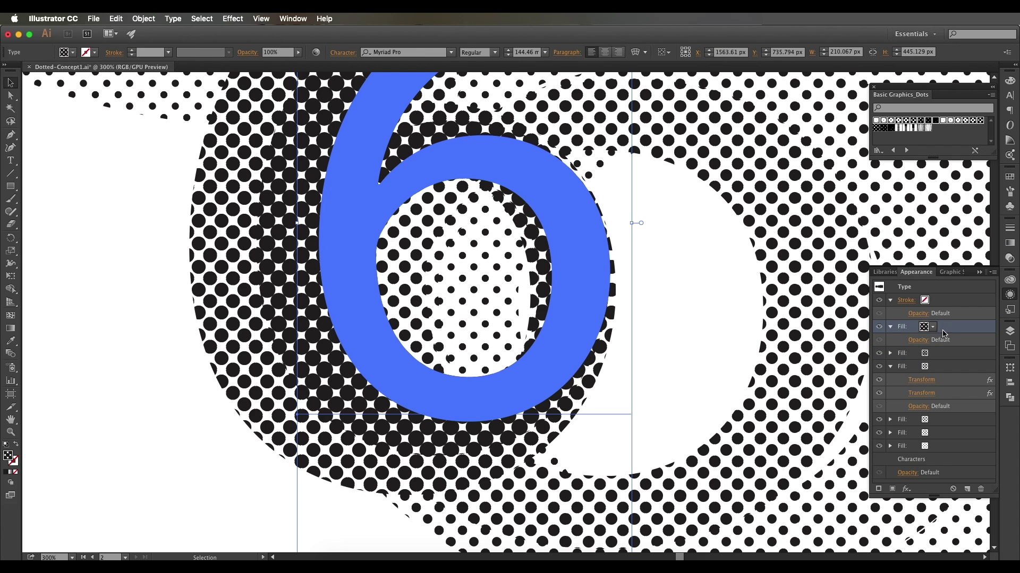
click(932, 356)
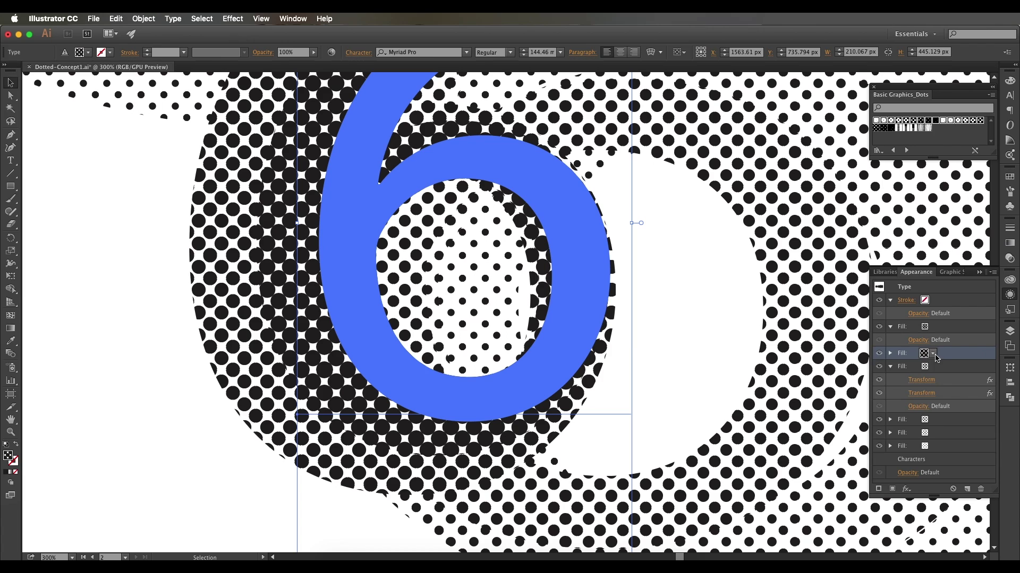
click(933, 357)
click(894, 395)
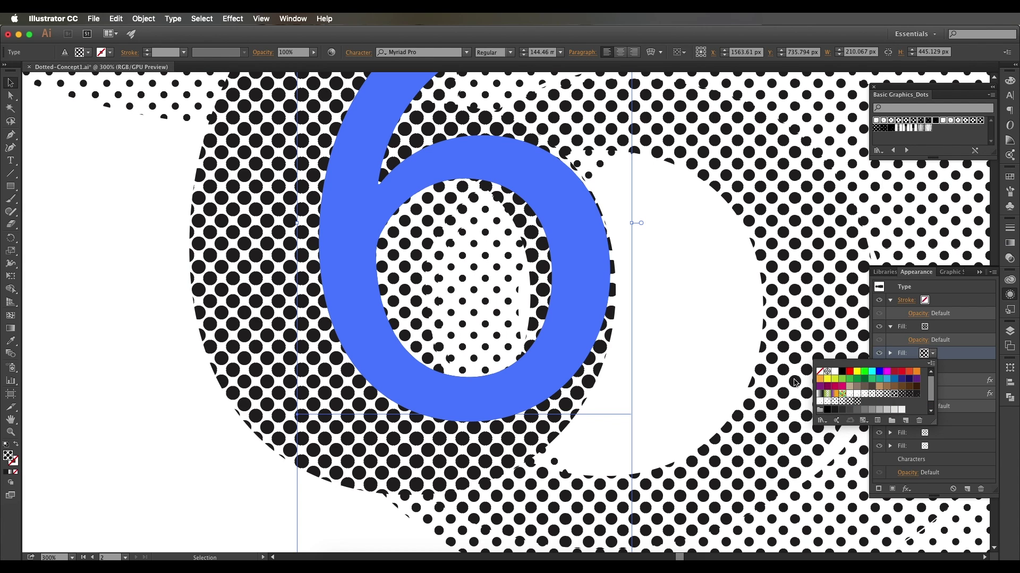
click(933, 354)
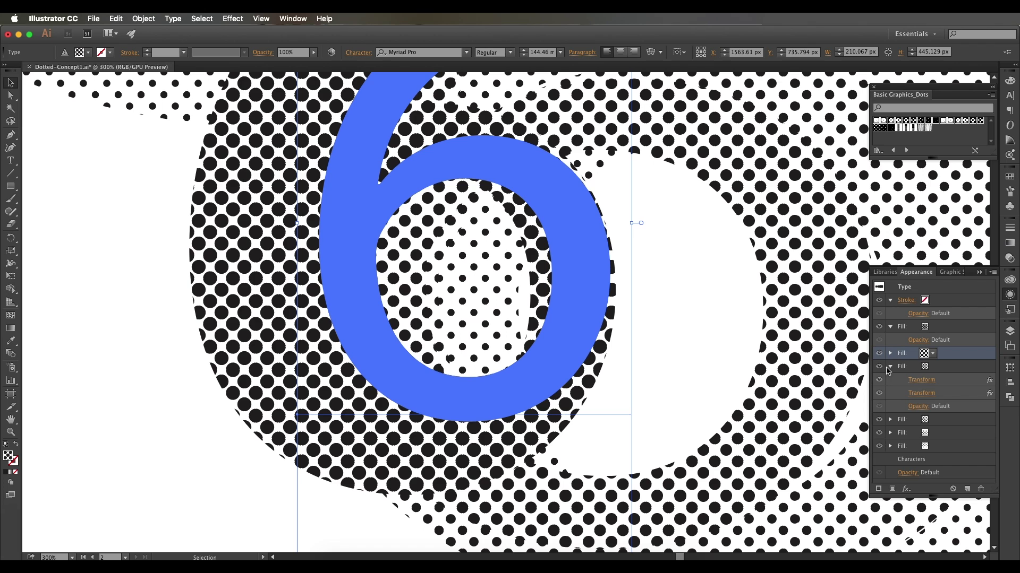
Change the third fill's pattern to smaller black dots than the second fill's and check the whole 6.
click(891, 367)
click(913, 367)
click(932, 367)
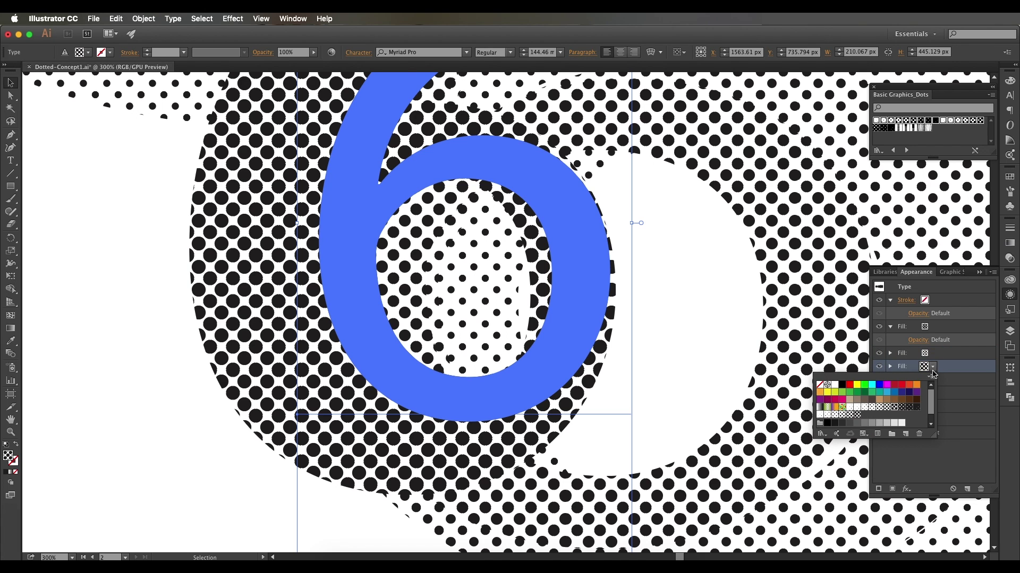
click(887, 408)
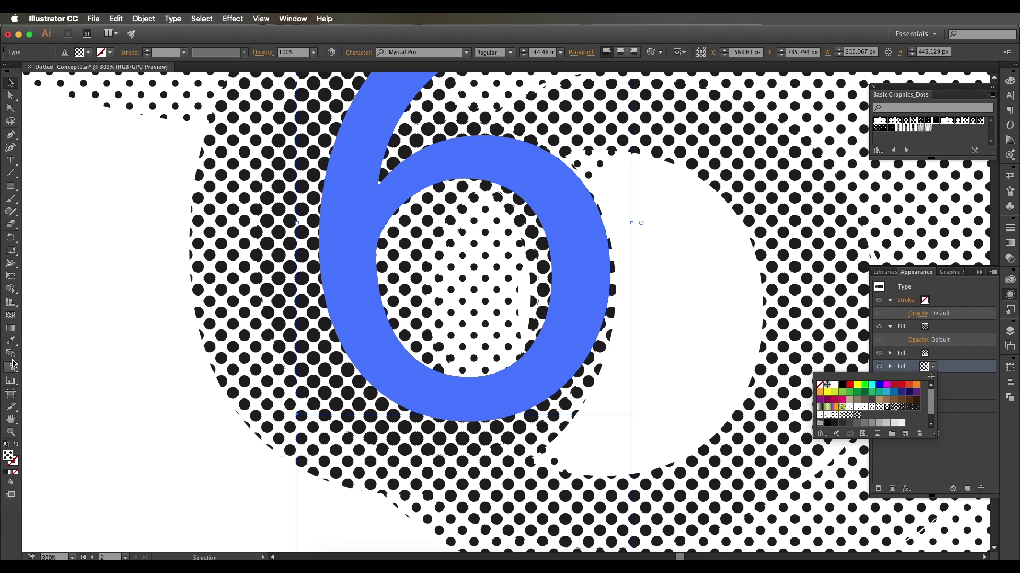
click(109, 357)
alt+super+click(235, 383)
alt+super+click(231, 374)
drag(147, 413, 228, 396)
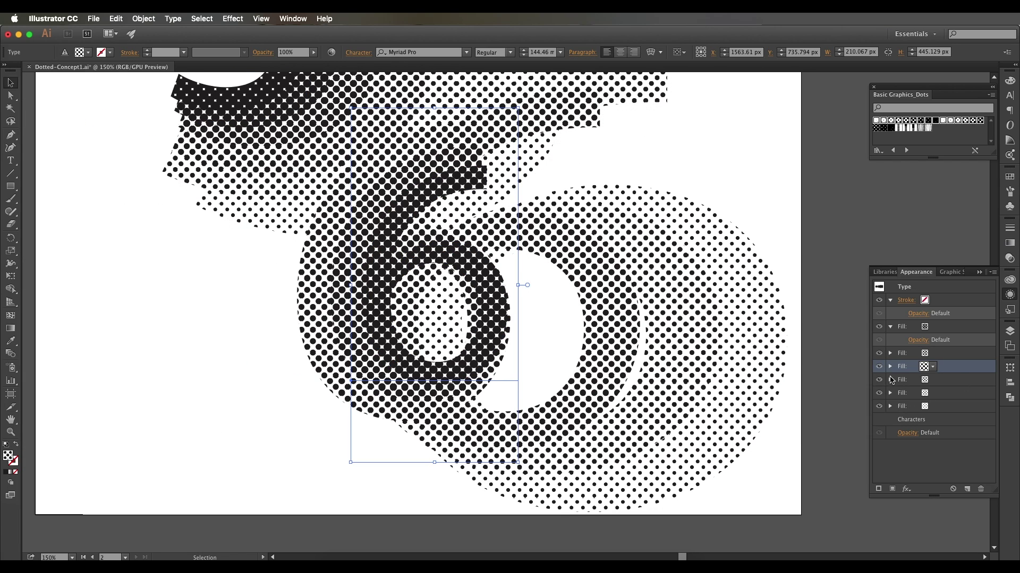
Delete the lower two Transform effects from the fourth fill and copy the third fill's two Transform effects onto it instead.
click(891, 367)
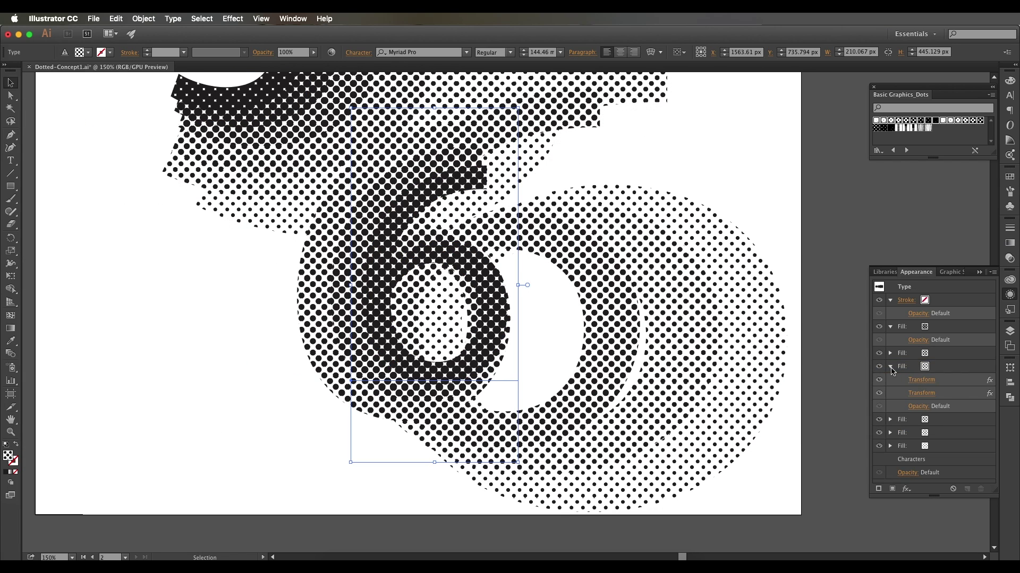
click(890, 420)
scroll(947, 437, down, 3)
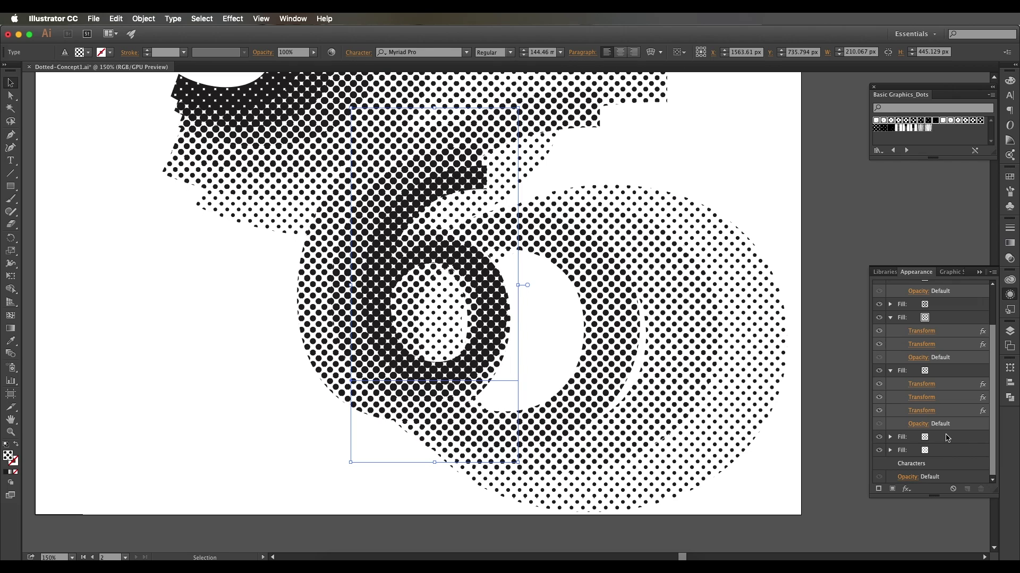
click(948, 400)
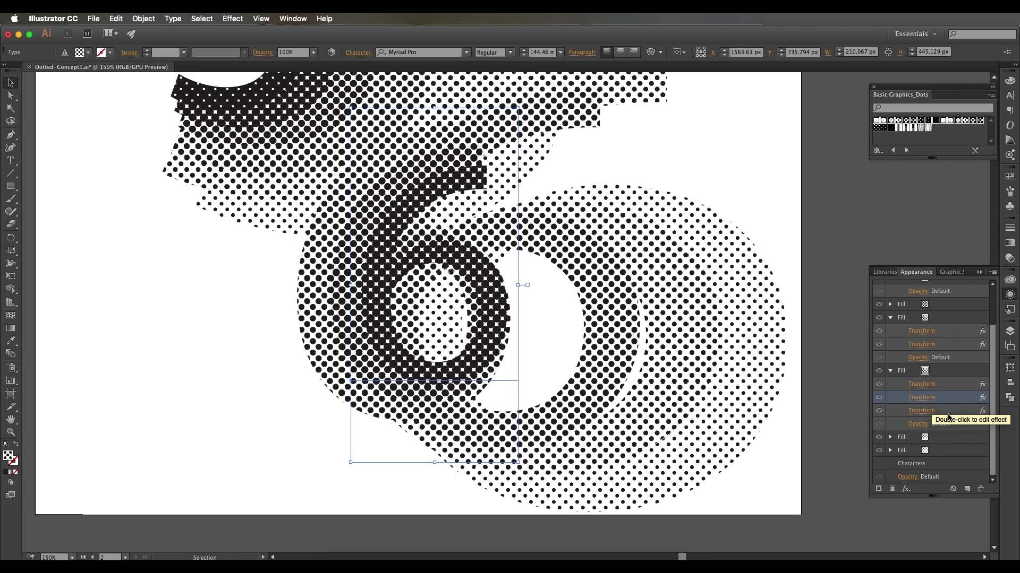
shift+click(950, 414)
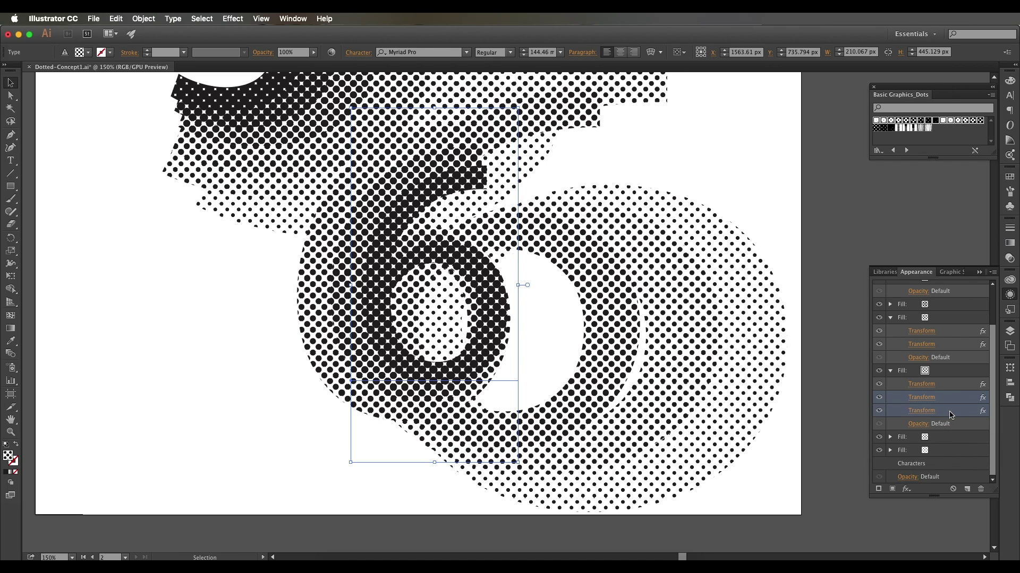
click(980, 488)
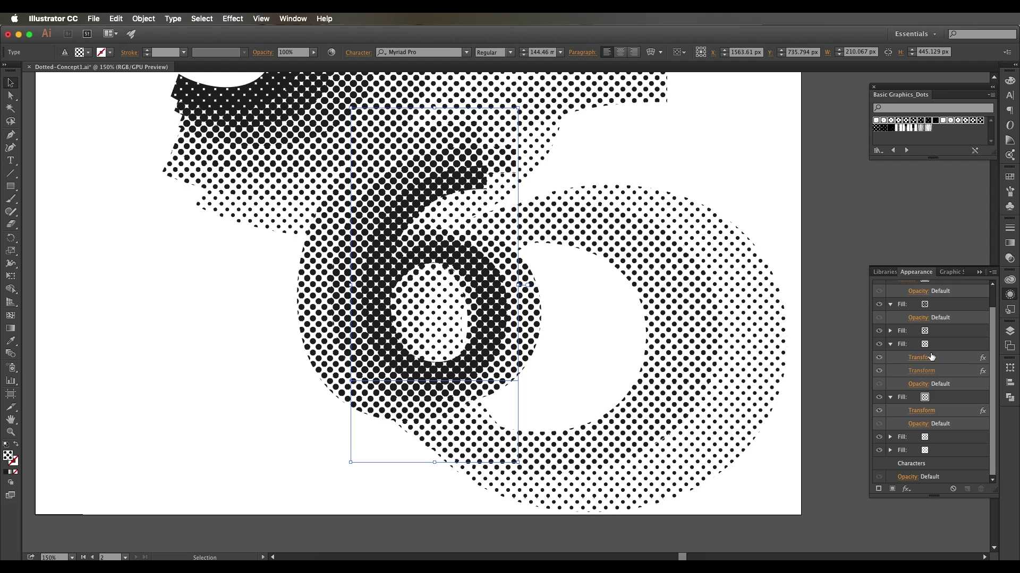
shift+click(956, 371)
drag(959, 374, 960, 422)
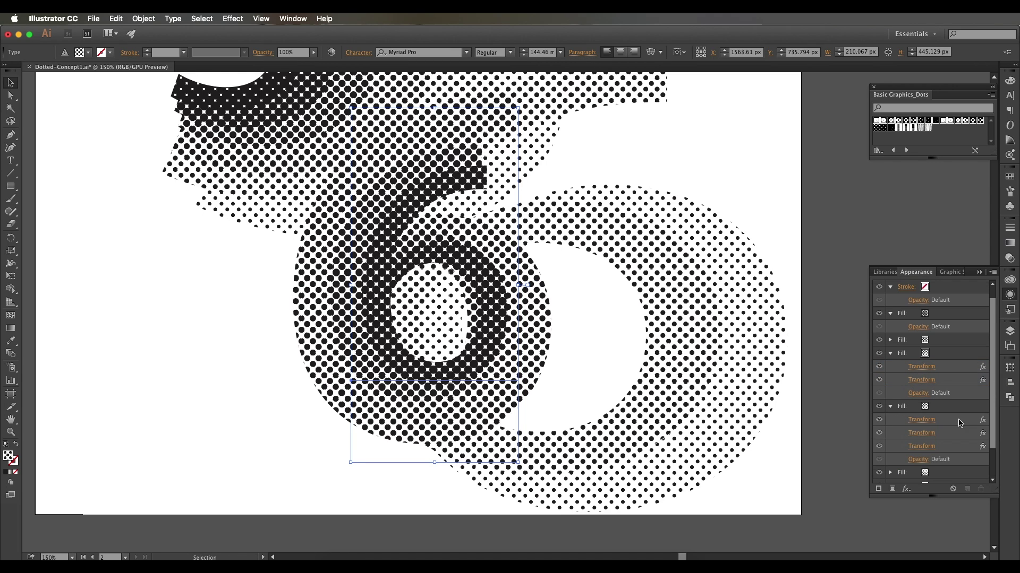
Set the horizontal move of the fourth fill's first Transform effect to -30 px, with the preview on.
click(928, 423)
double_click(919, 424)
click(671, 357)
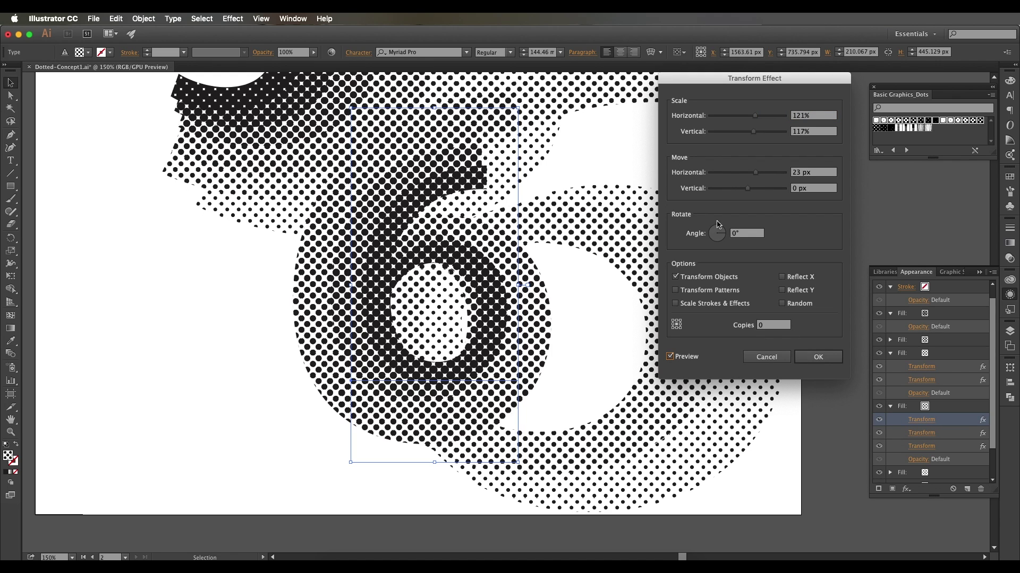
drag(755, 173, 737, 179)
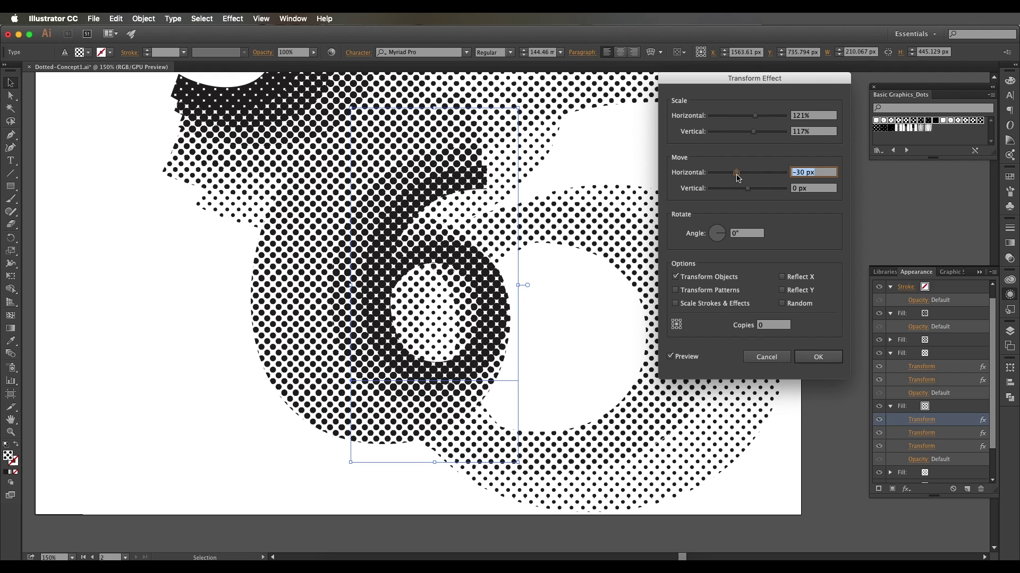
click(804, 354)
Change the fourth fill's pattern to the 10 dpi 40% dot swatch.
click(934, 411)
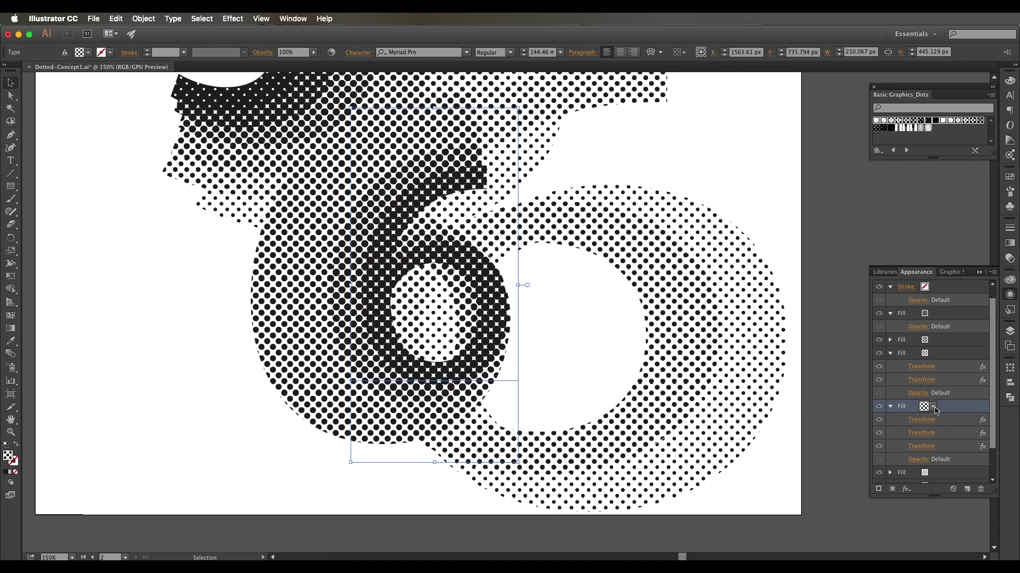
click(932, 406)
click(881, 449)
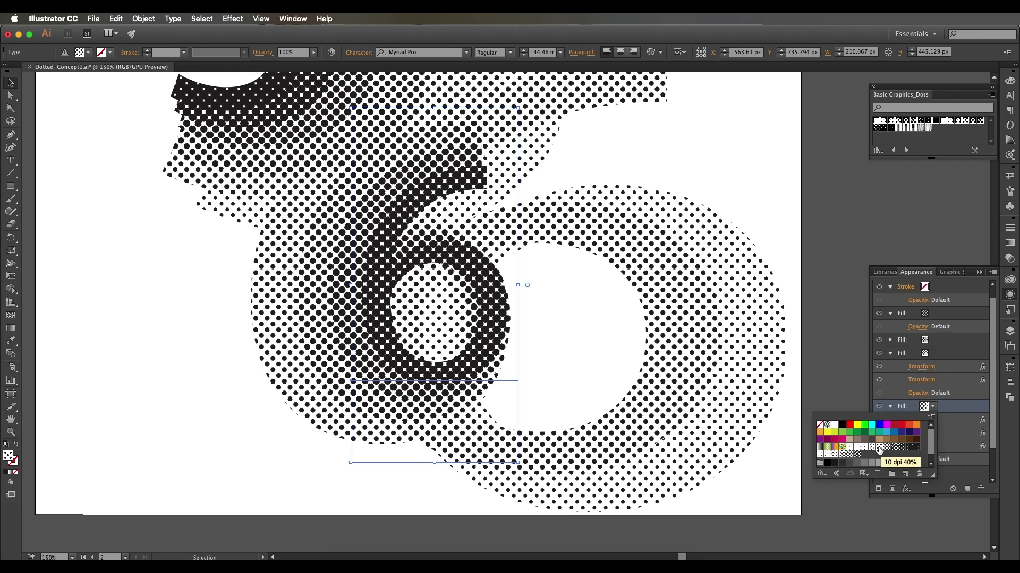
click(932, 406)
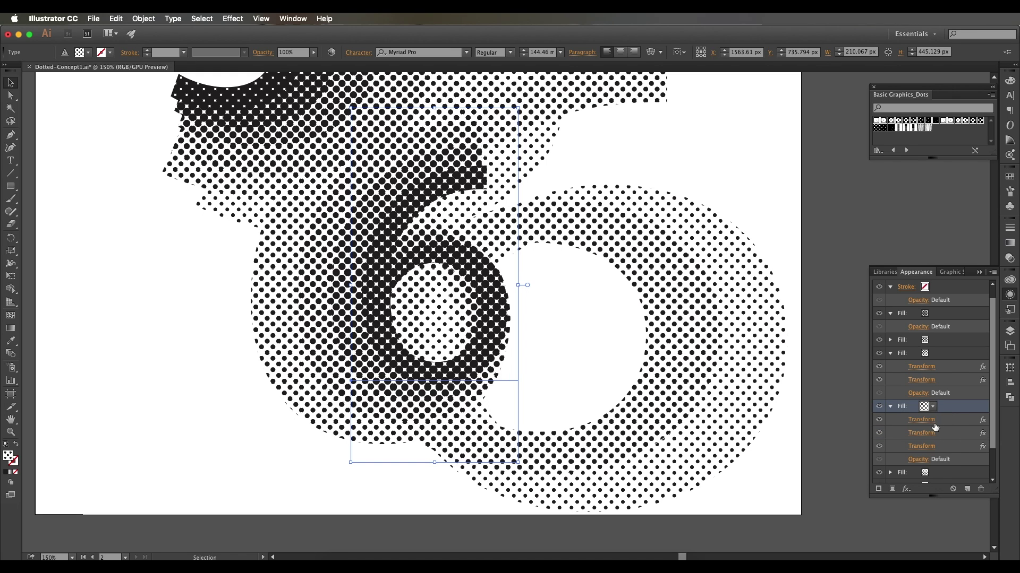
Delete the lower three Transform effects from the fifth fill and copy the fourth fill's three Transform effects onto it instead.
scroll(946, 430, down, 2)
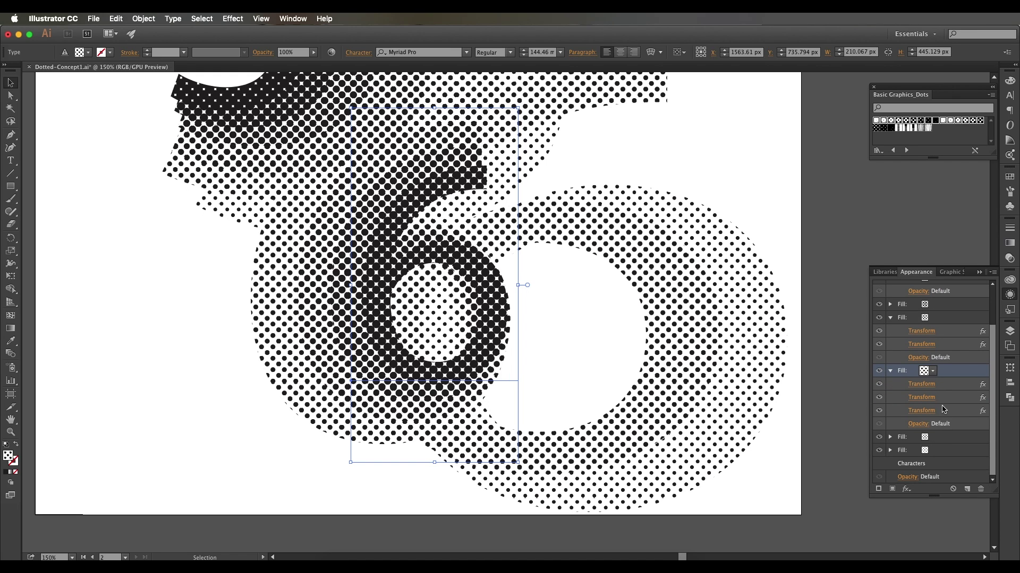
click(890, 438)
scroll(938, 443, down, 3)
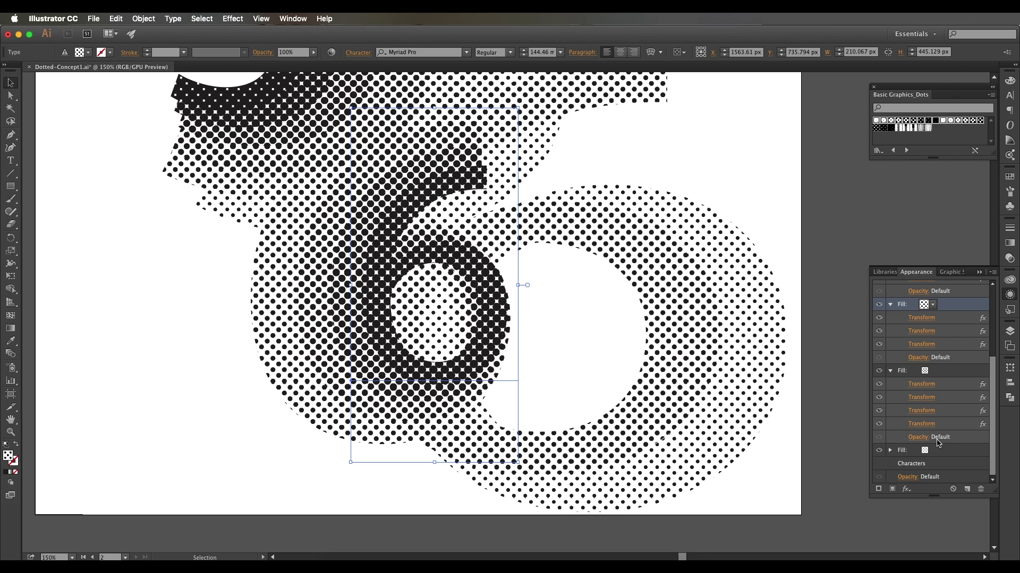
click(922, 399)
shift+click(955, 424)
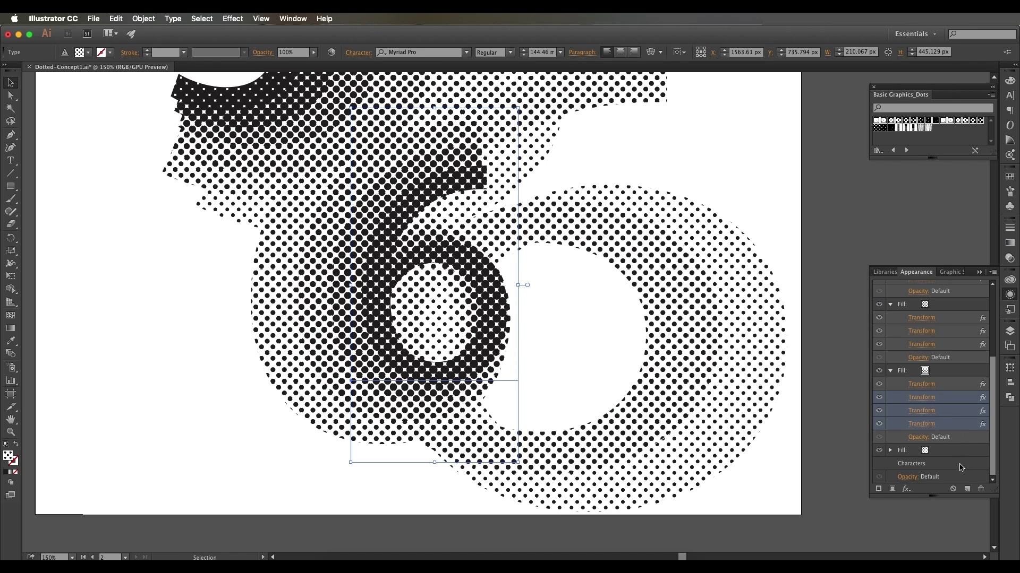
click(979, 489)
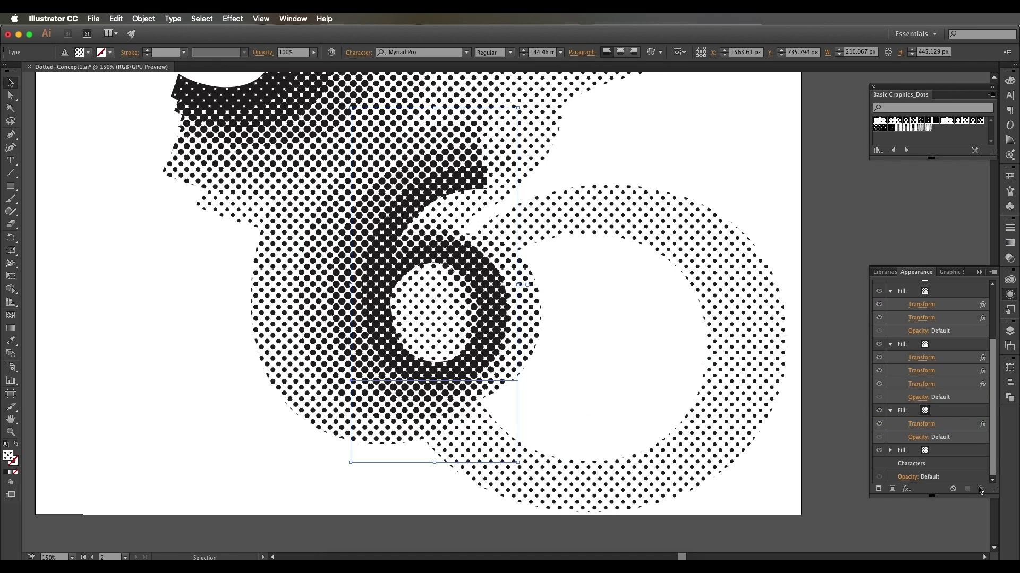
click(945, 359)
shift+click(945, 384)
scroll(950, 404, up, 1)
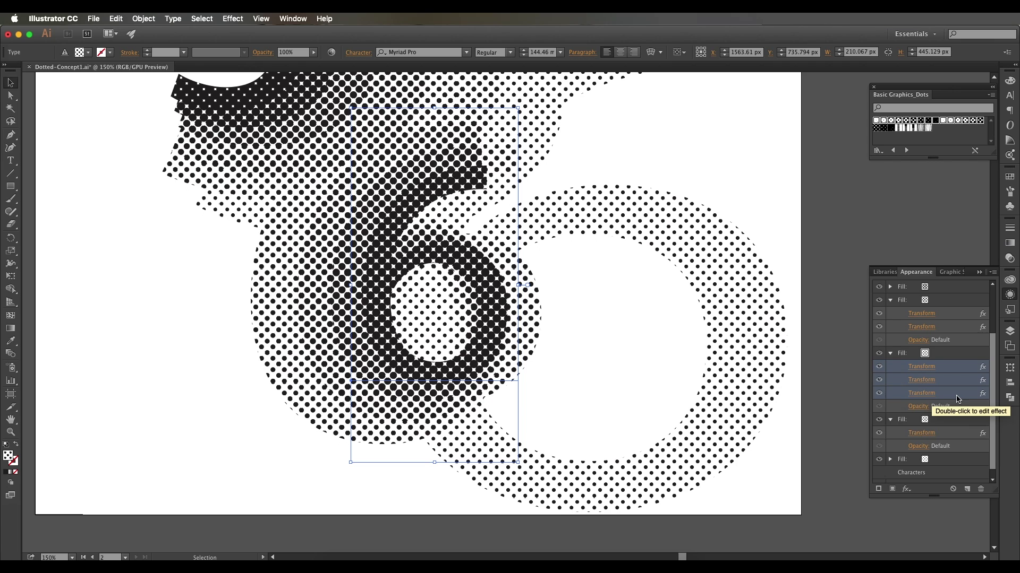
drag(955, 444, 956, 445)
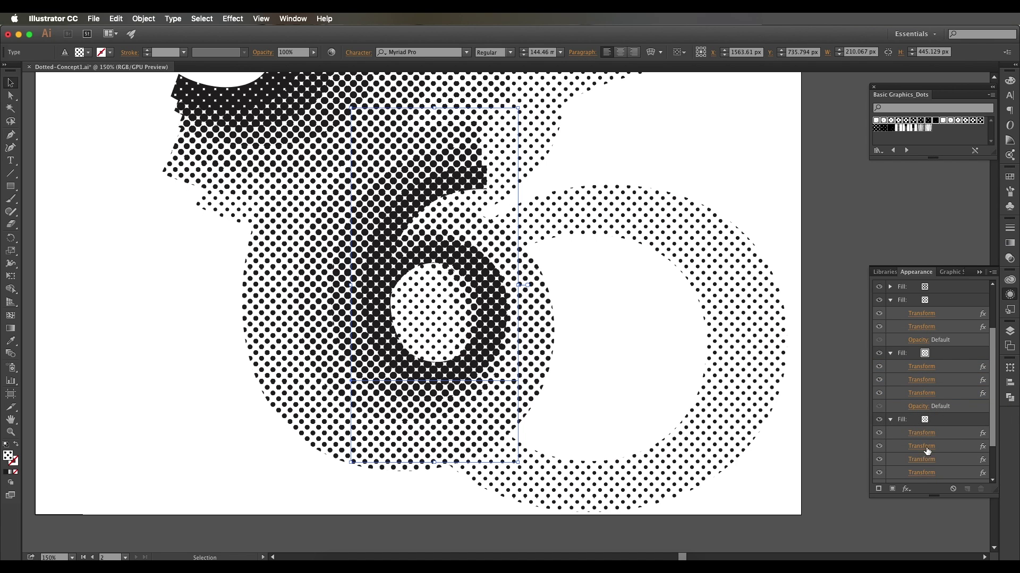
Give the fifth fill's first Transform effect a negative horizontal move with the preview on, and change that fill's pattern to smaller black dots.
scroll(913, 435, down, 3)
click(925, 385)
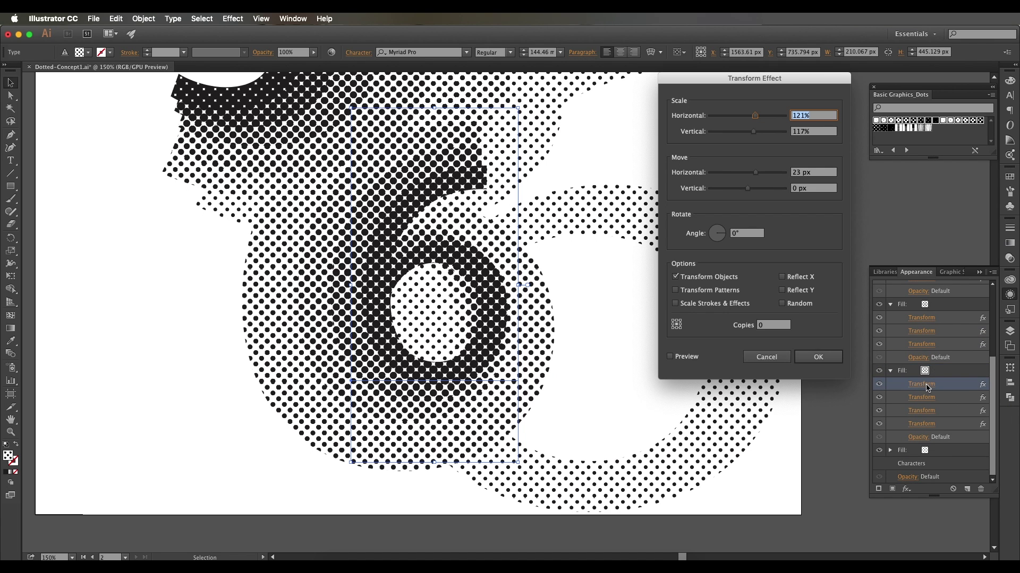
click(697, 359)
click(745, 174)
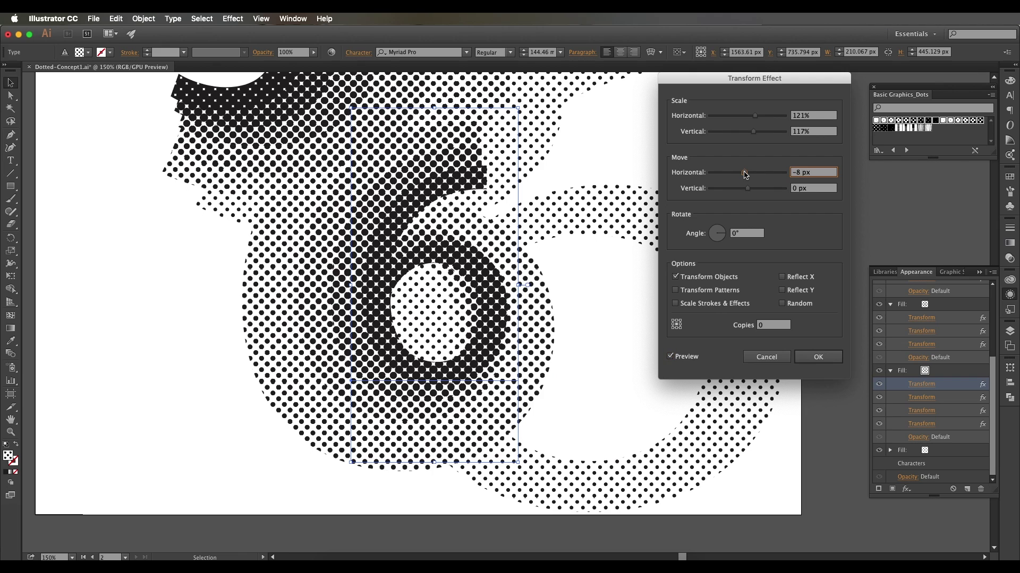
drag(746, 174, 734, 177)
click(818, 360)
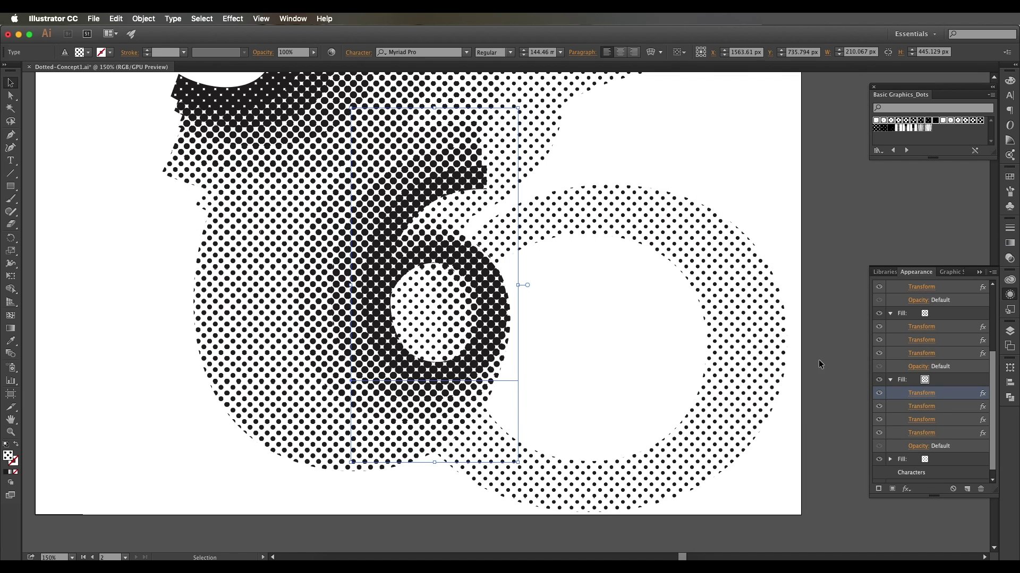
click(931, 381)
click(933, 380)
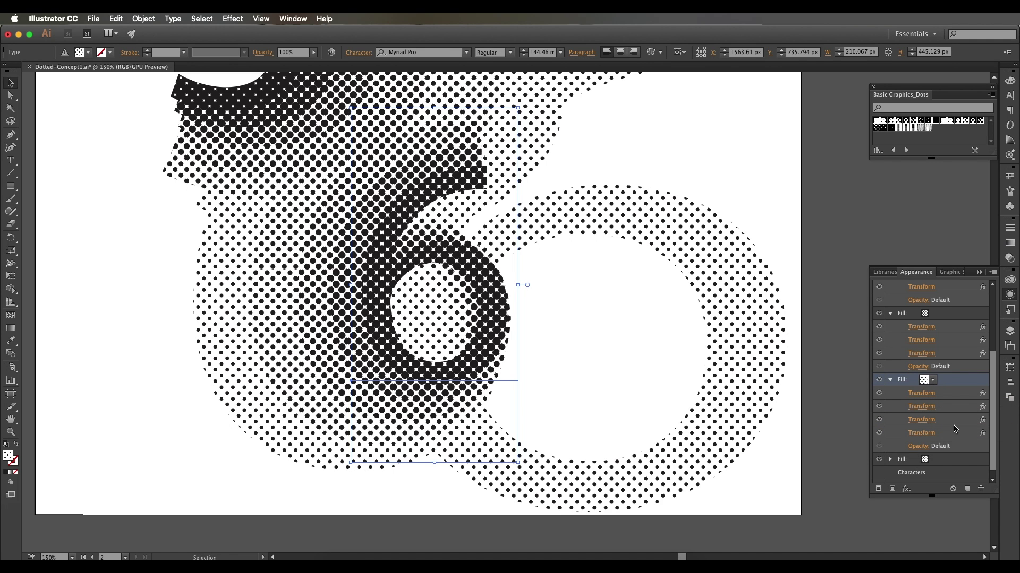
Delete the lower four Transform effects from the sixth fill and copy the fifth fill's four Transform effects onto it instead.
scroll(954, 429, down, 1)
click(890, 452)
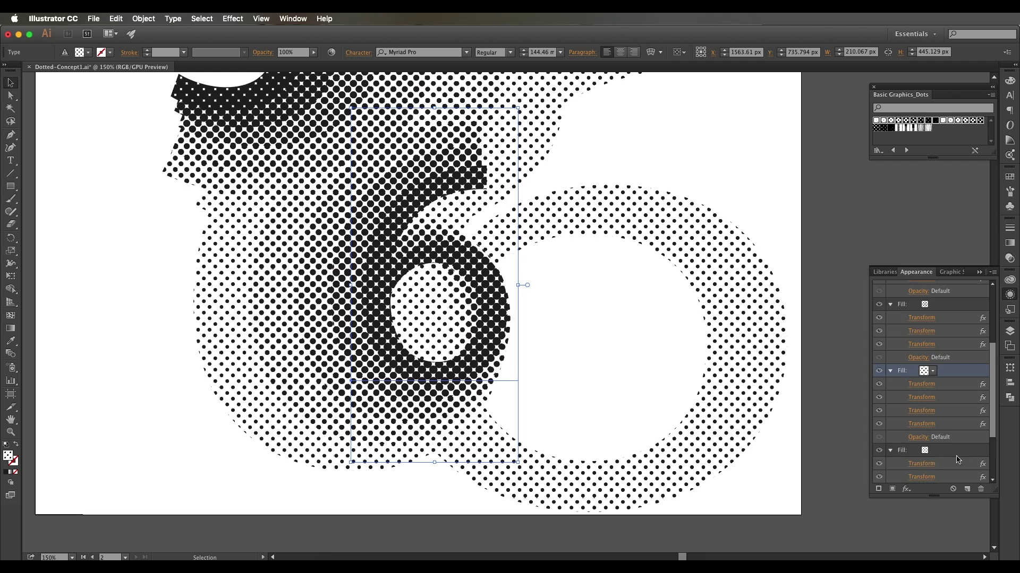
scroll(958, 460, down, 5)
click(955, 399)
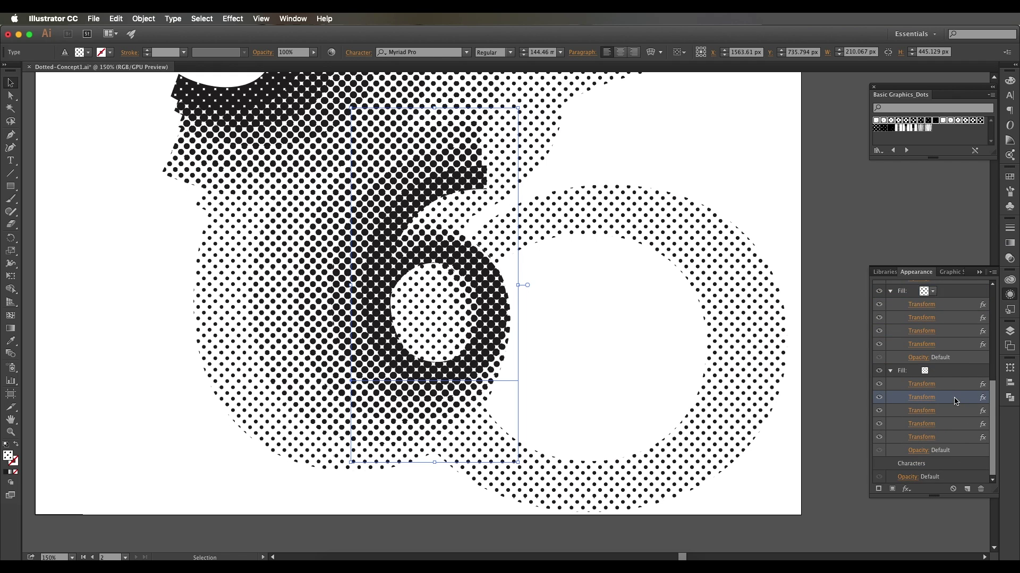
shift+click(961, 435)
click(980, 490)
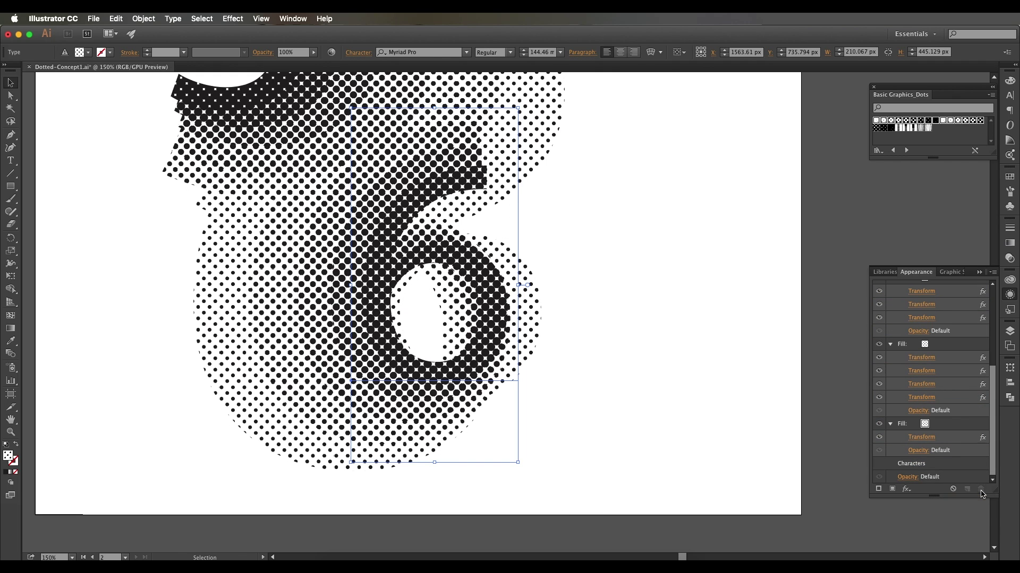
click(939, 401)
shift+click(942, 359)
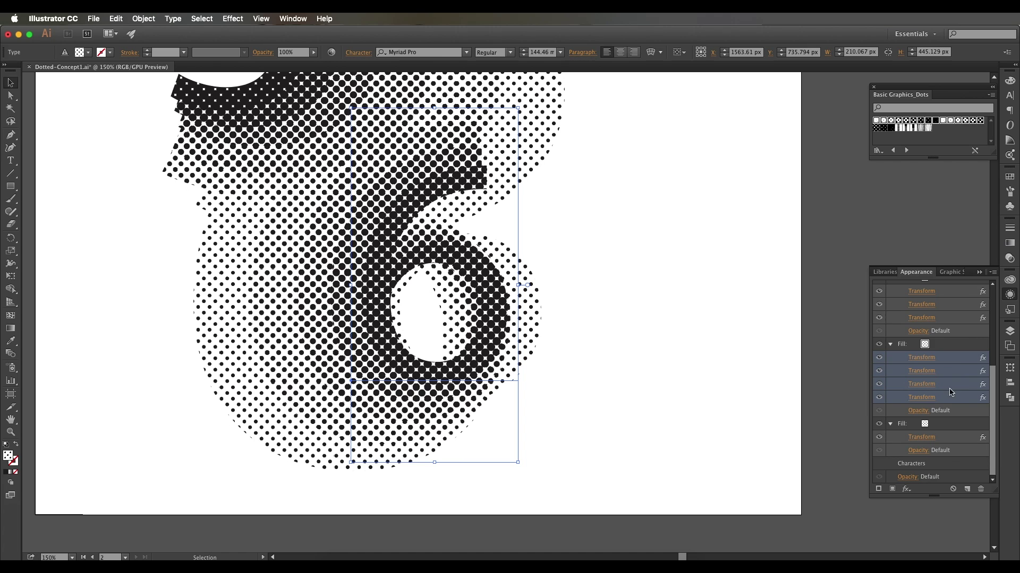
drag(951, 423, 951, 445)
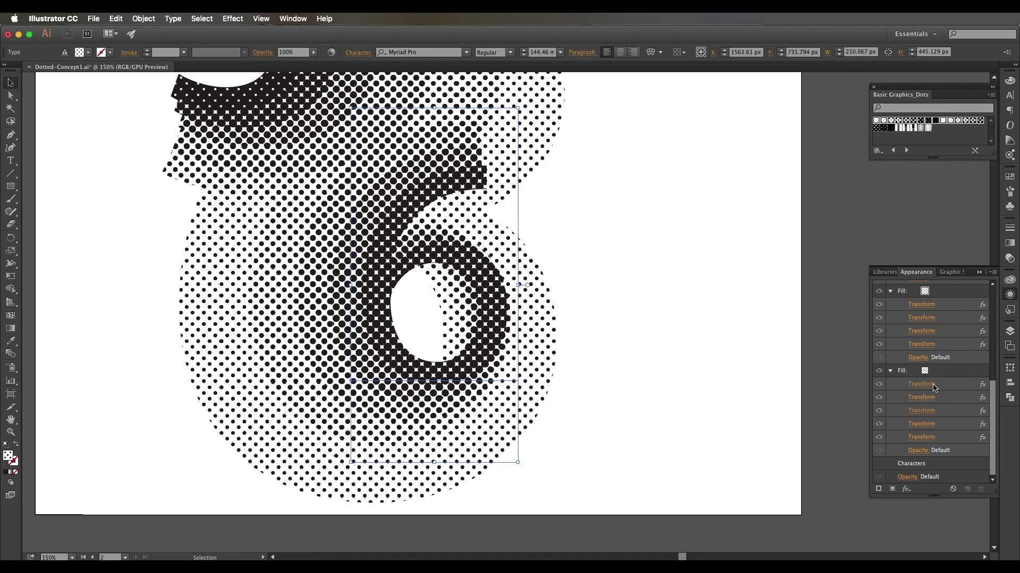
Set the horizontal move of the sixth fill's first Transform effect to -45 px.
click(934, 385)
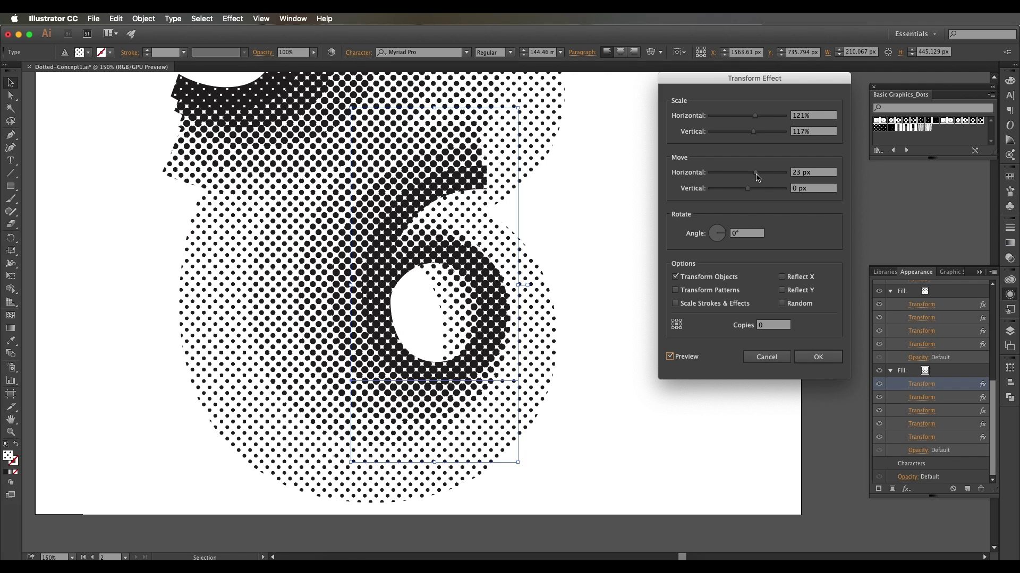
drag(756, 176, 732, 179)
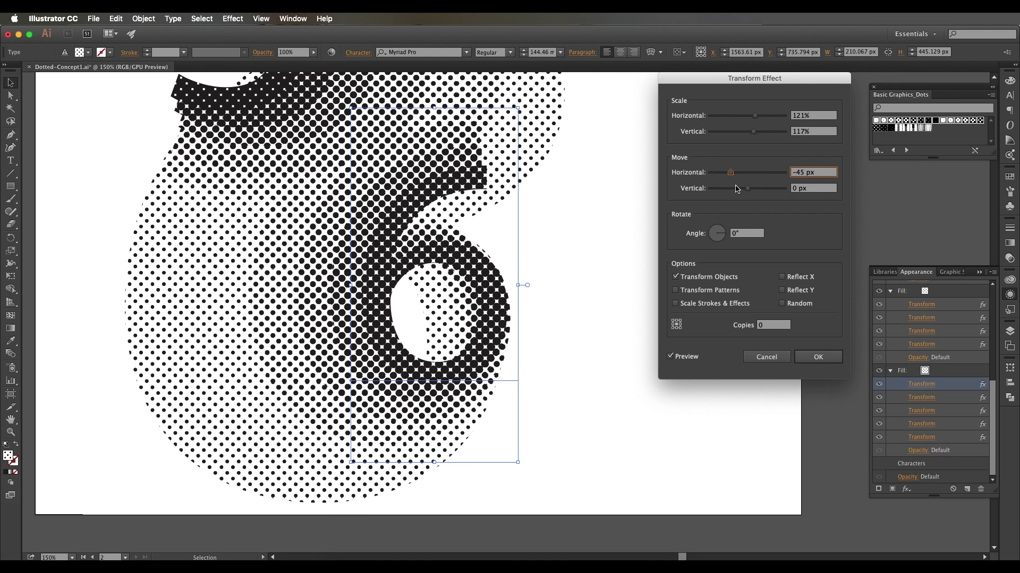
click(819, 357)
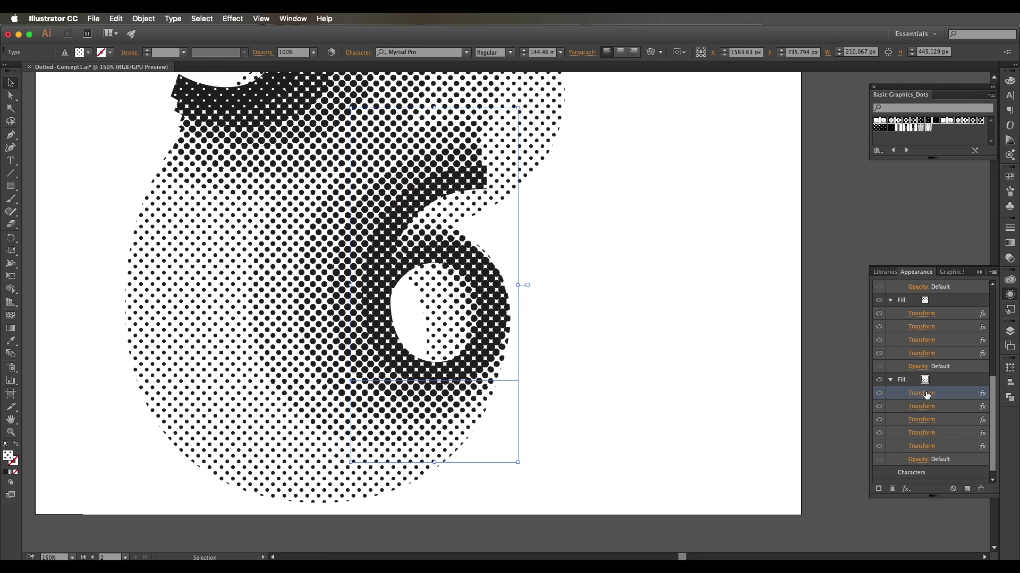
Change the sixth fill's pattern to smaller black dots than the fifth fill's and check the whole composition.
click(935, 382)
click(932, 380)
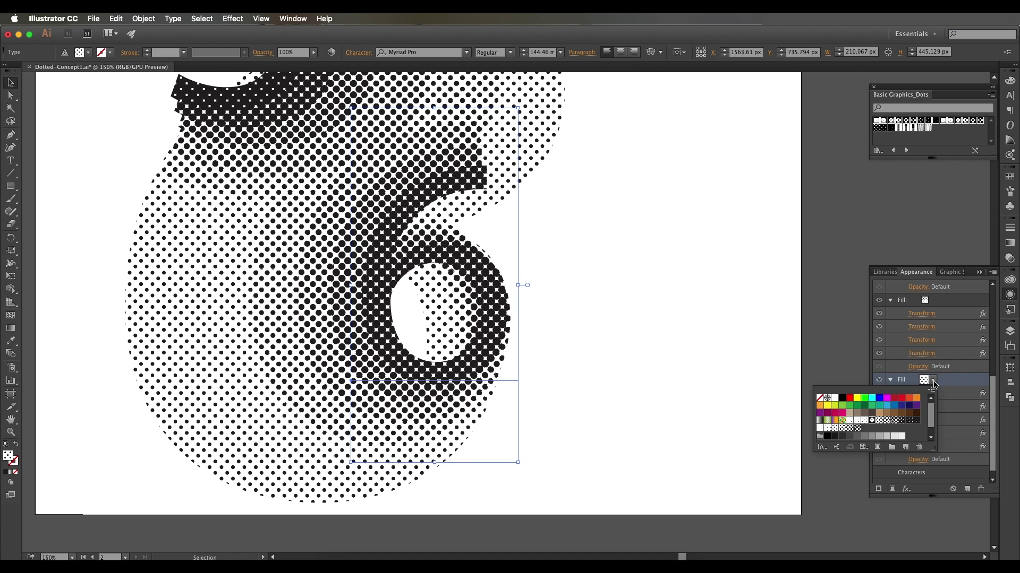
click(864, 422)
click(578, 363)
scroll(578, 363, down, 4)
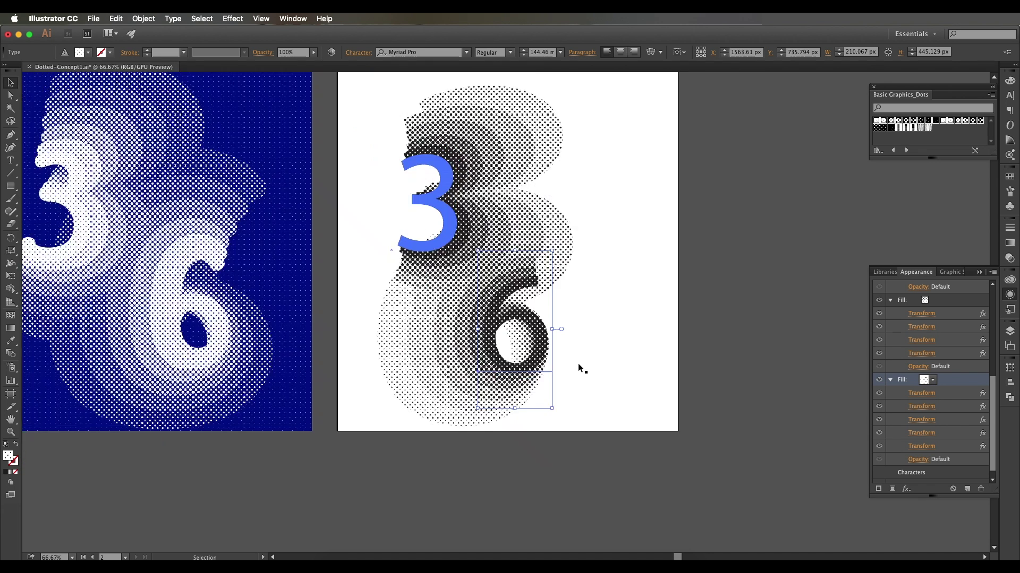
Move the 6 about 228 px right and 8 px up on the white artboard, and deselect it.
click(580, 330)
drag(589, 349, 576, 332)
scroll(580, 330, up, 1)
scroll(626, 338, down, 1)
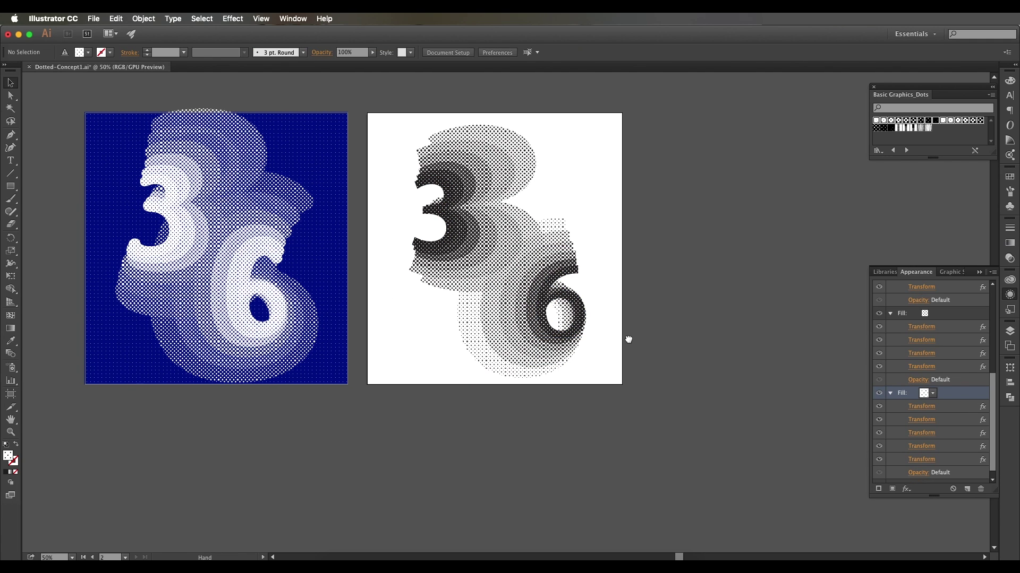
Select both the 6 and the 3 on the white artboard and change their font to Kristen ITC.
click(567, 317)
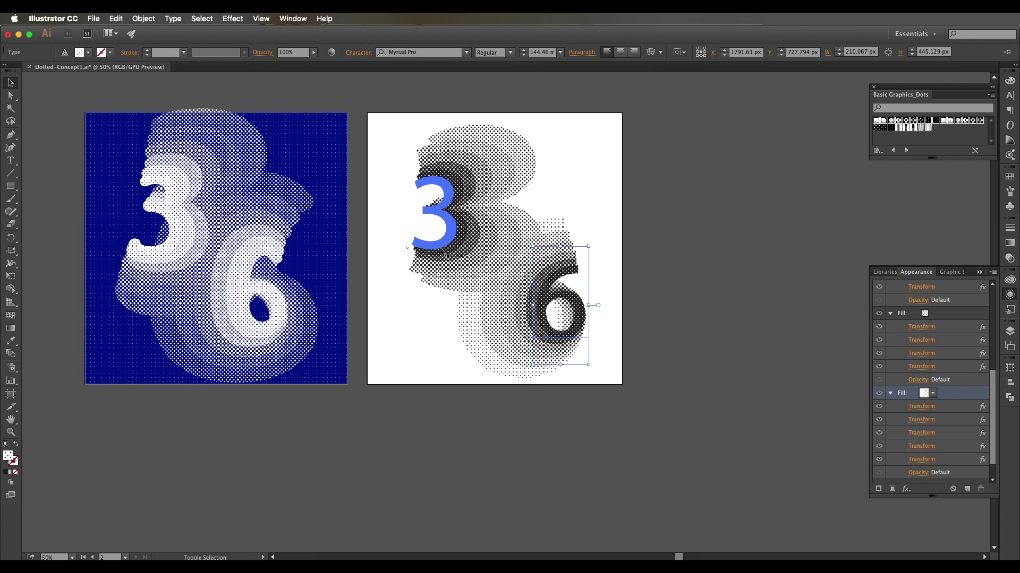
shift+click(441, 252)
key(t)
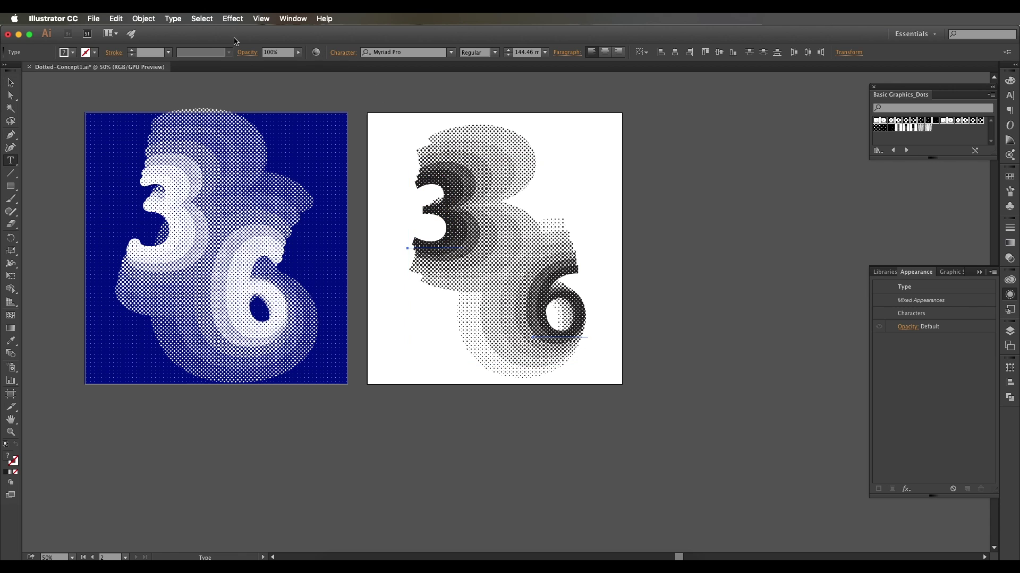
click(374, 53)
key(Up)
key(Up)
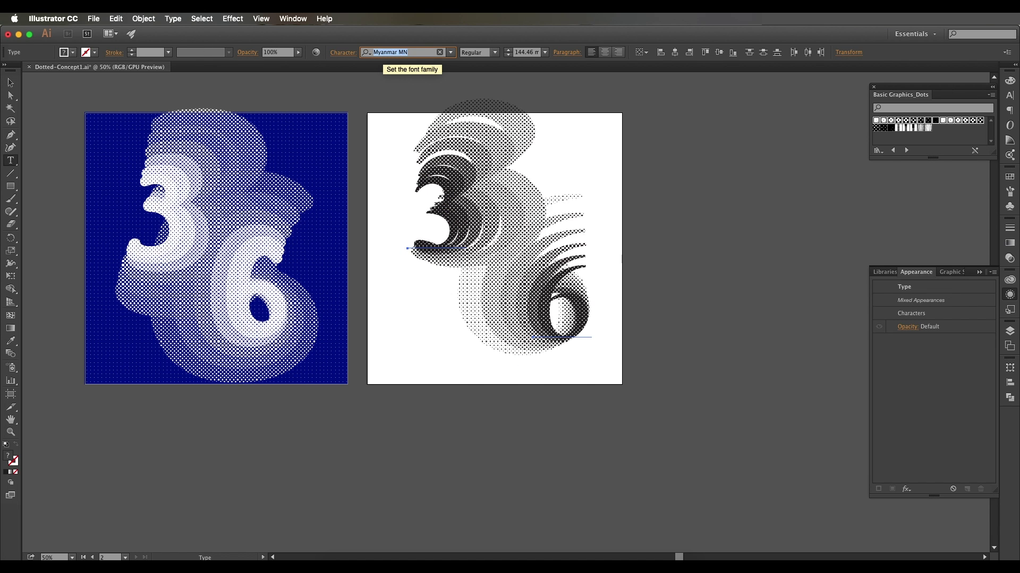
key(Up)
key(Up)
key(Up)
key(Up)
key(Up)
key(Up)
key(Up)
key(Up)
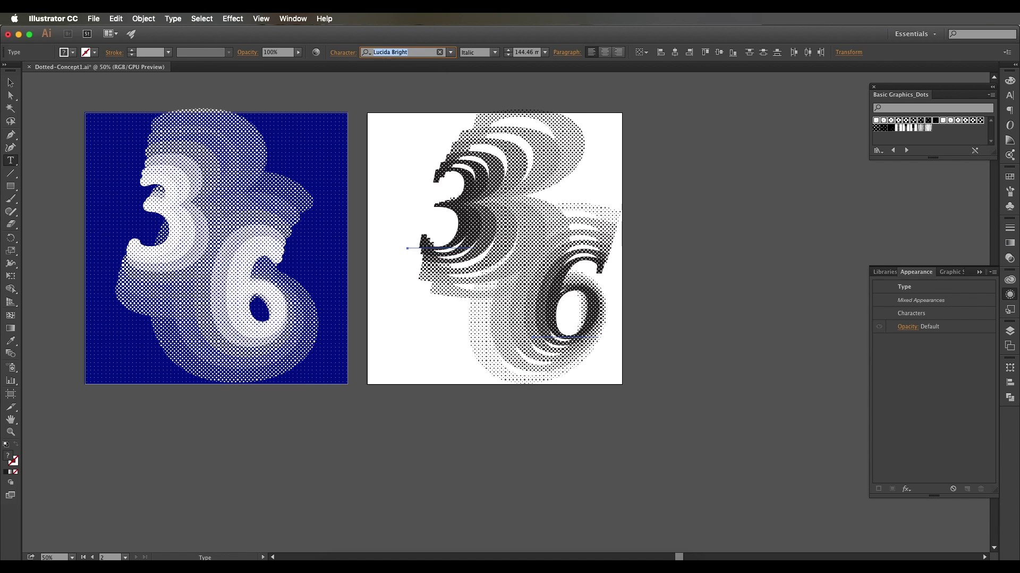
key(Up)
key(Up)
key(Up)
key(Up)
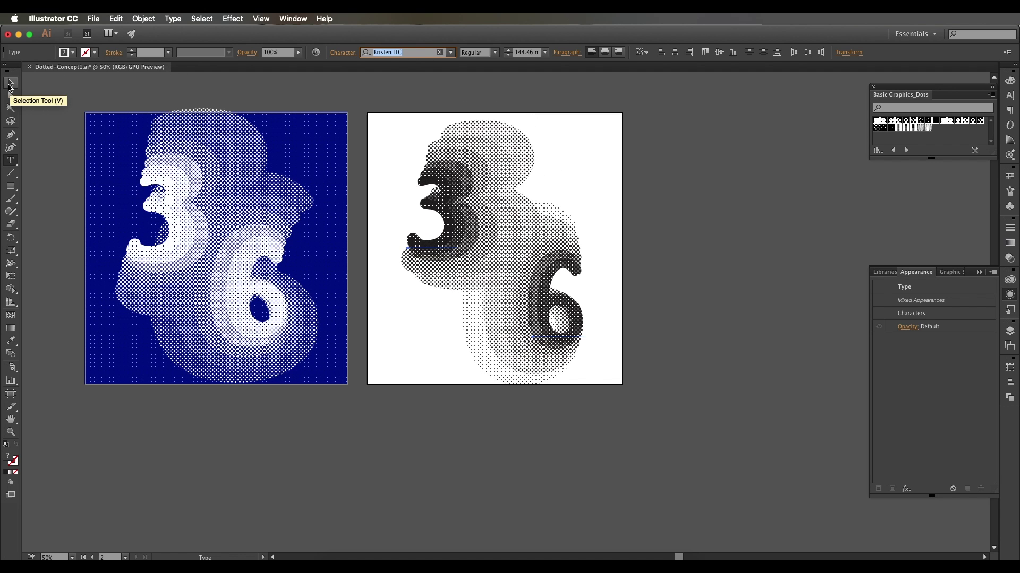
click(9, 84)
click(644, 376)
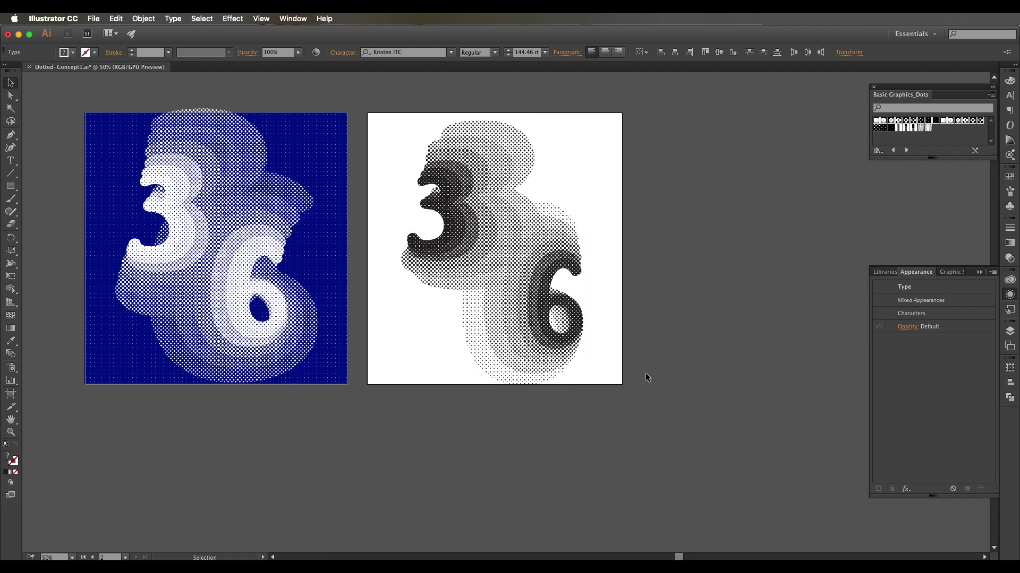
Select the 6 on the white artboard and collapse its expanded third to sixth fills.
key(ctrl+=)
click(591, 365)
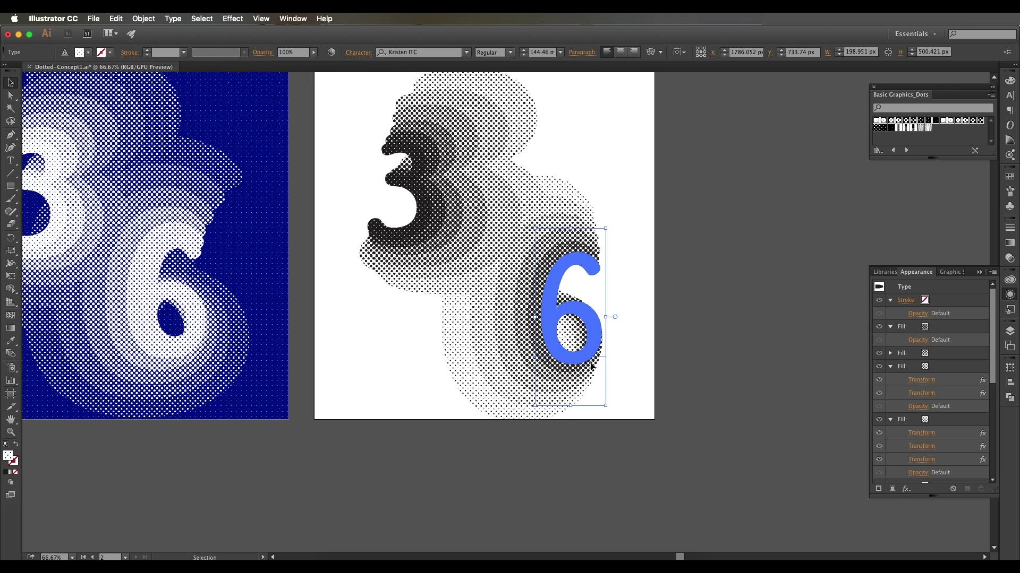
click(891, 421)
click(891, 435)
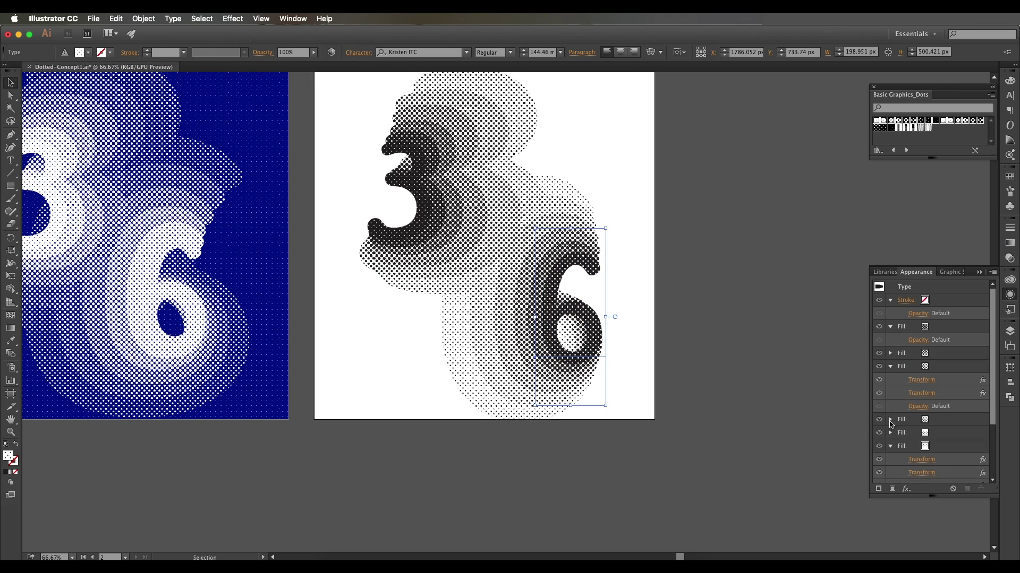
click(891, 448)
click(891, 367)
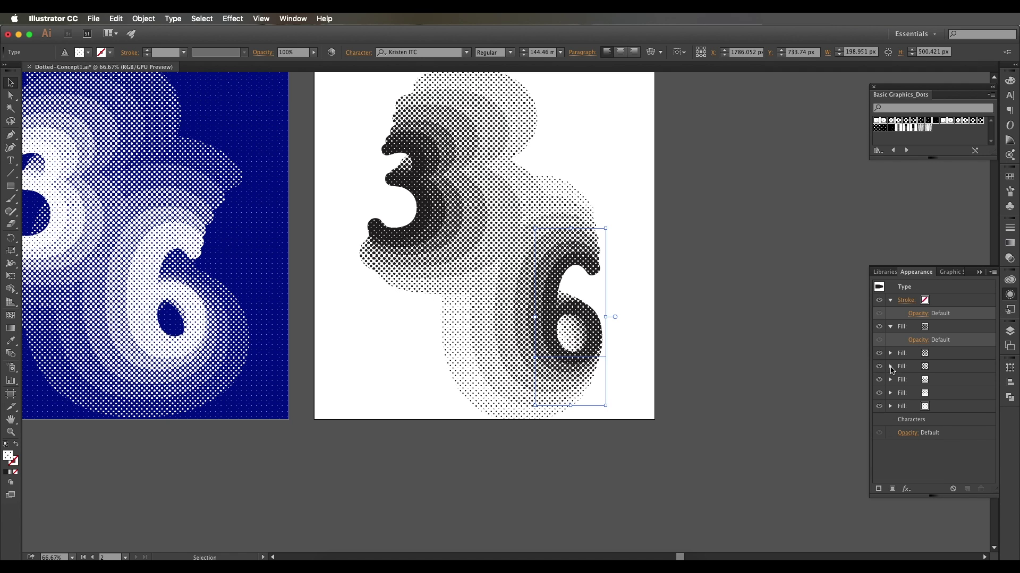
Examine the fill stack of the 6 on the blue artboard for comparison.
scroll(287, 329, left, 4)
click(277, 335)
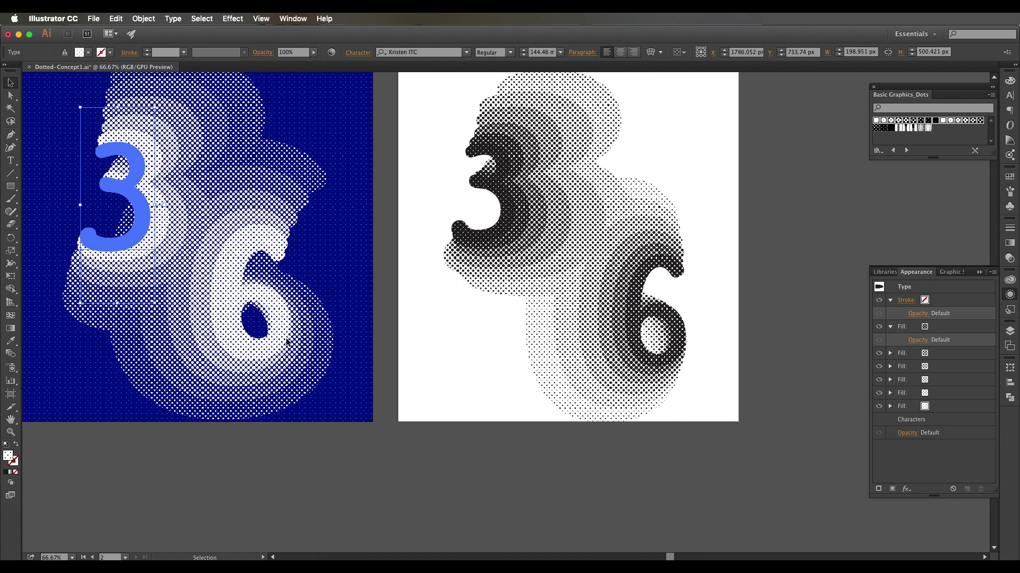
click(294, 354)
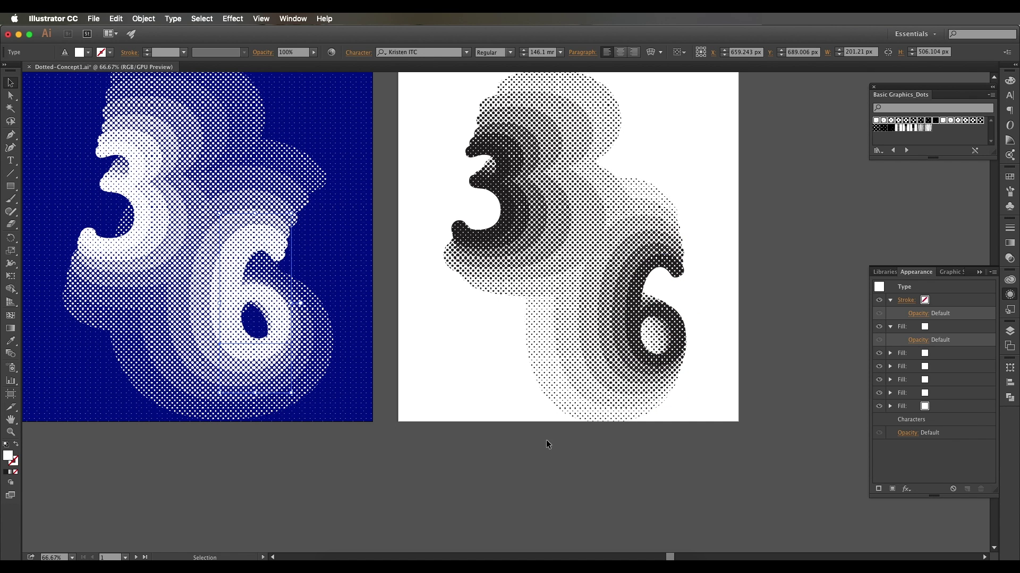
Adjust the vertical move of the Transform effect in the second fill of the white artboard's 6, with the preview on.
click(680, 342)
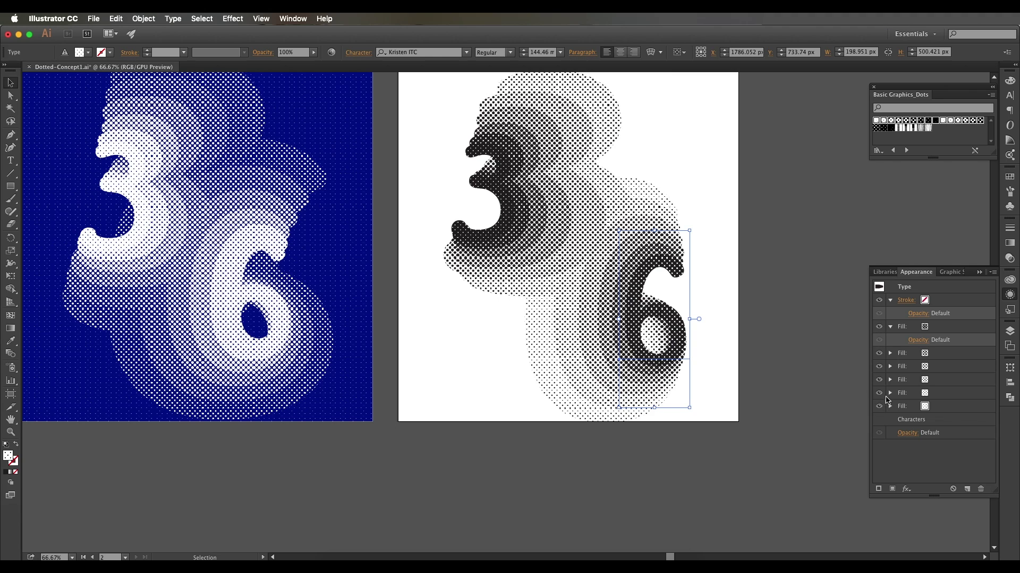
click(890, 353)
click(921, 367)
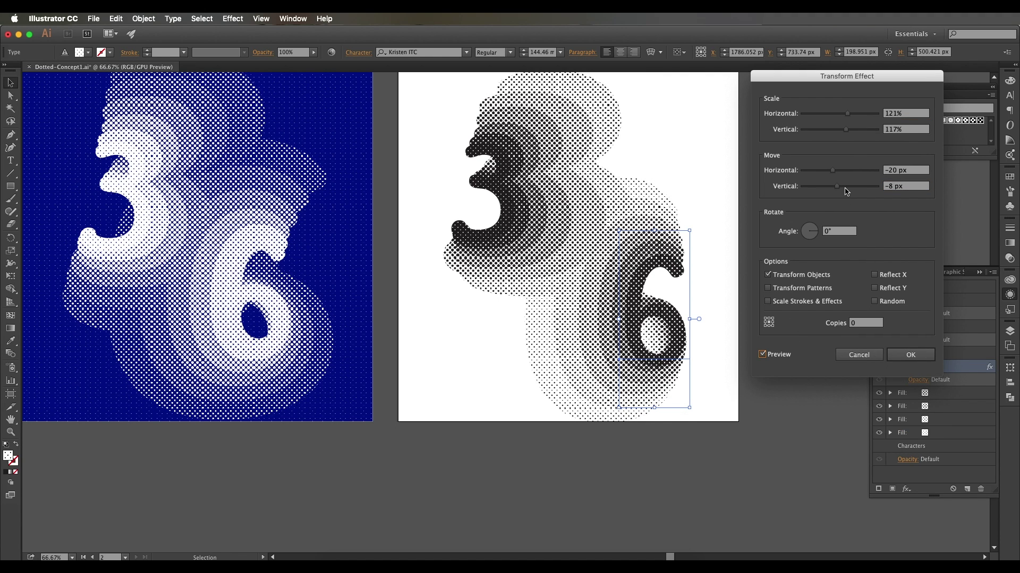
drag(841, 190, 843, 187)
click(910, 355)
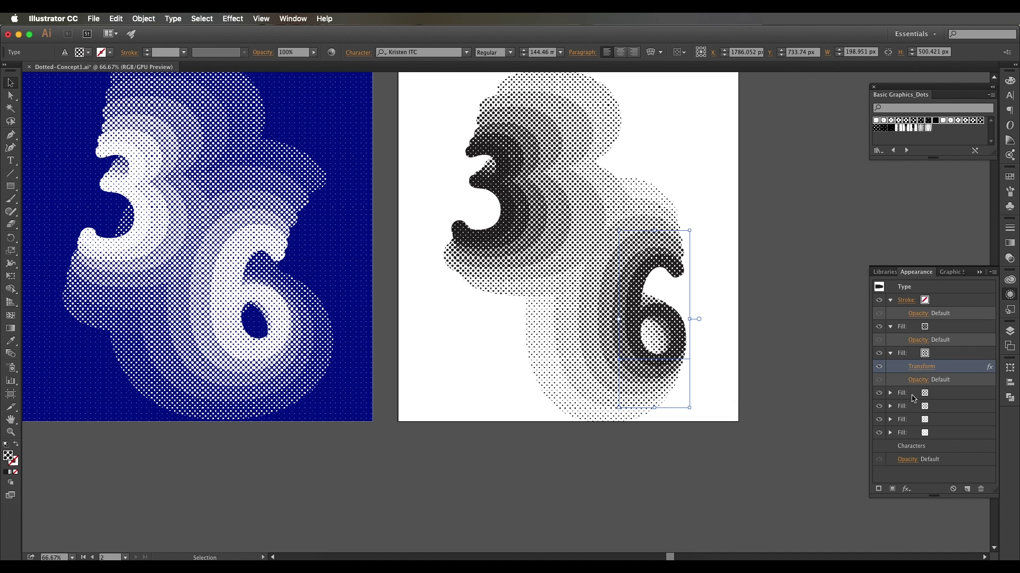
Adjust the vertical move of the first Transform effect in the 6's third fill with the preview on, and expand the fourth fill.
click(890, 393)
key(super+equal)
key(super+equal)
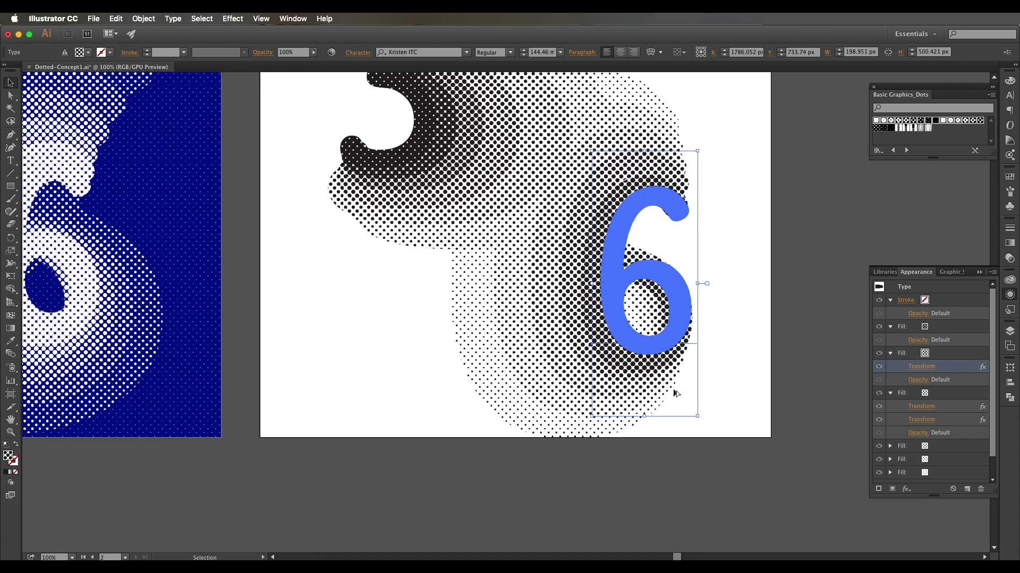
click(924, 407)
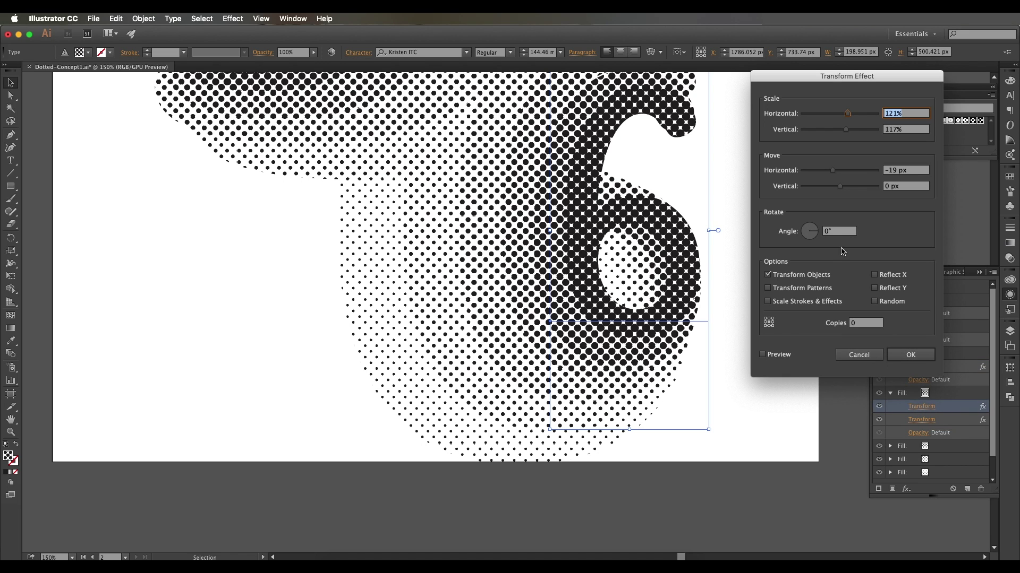
click(788, 355)
drag(839, 187, 850, 191)
click(910, 355)
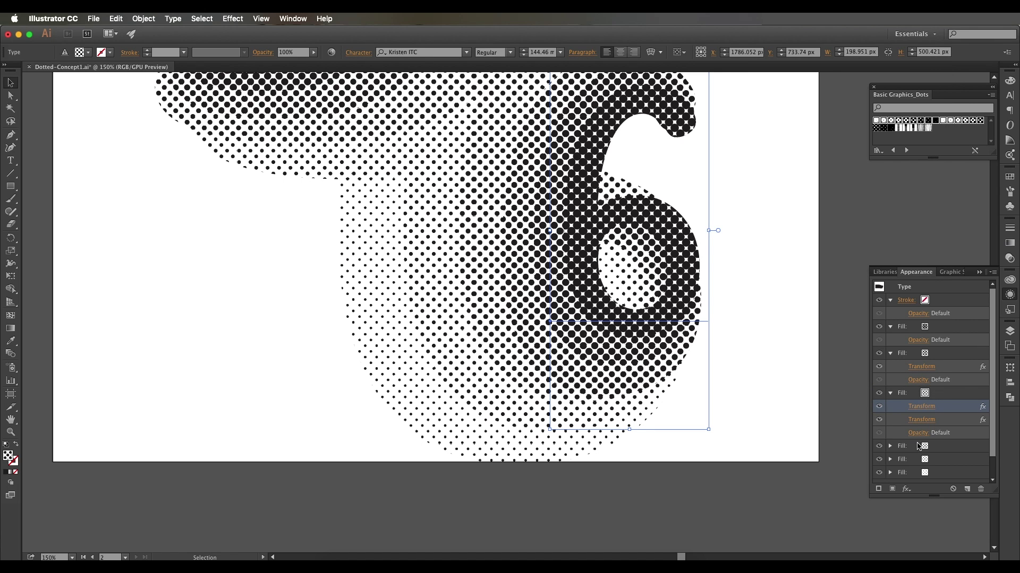
click(890, 447)
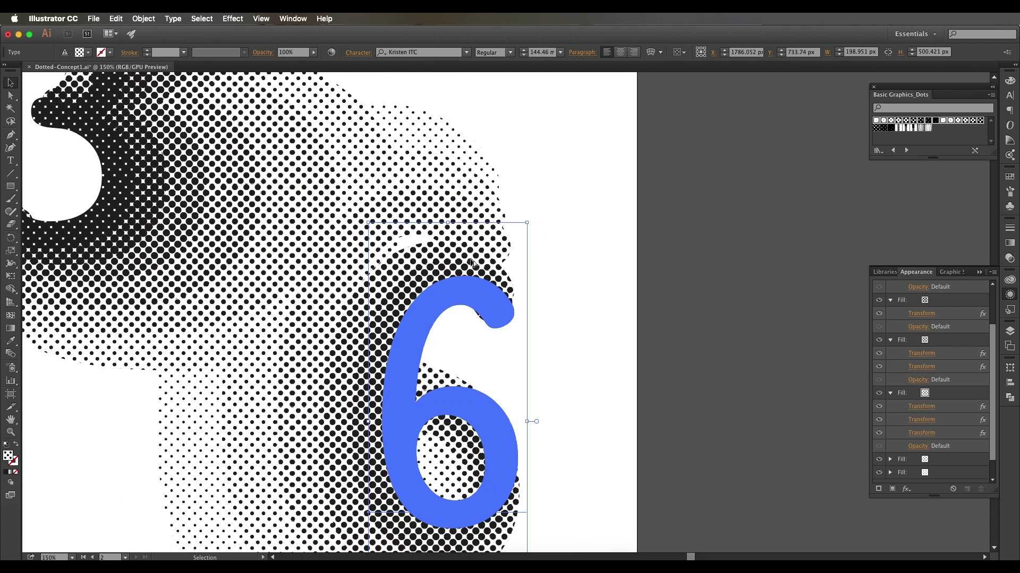
Select the 3 and the 6 on the white artboard together and scale them up to about 185 pt.
scroll(470, 264, down, 1)
key(super+minus)
key(super+minus)
key(super+minus)
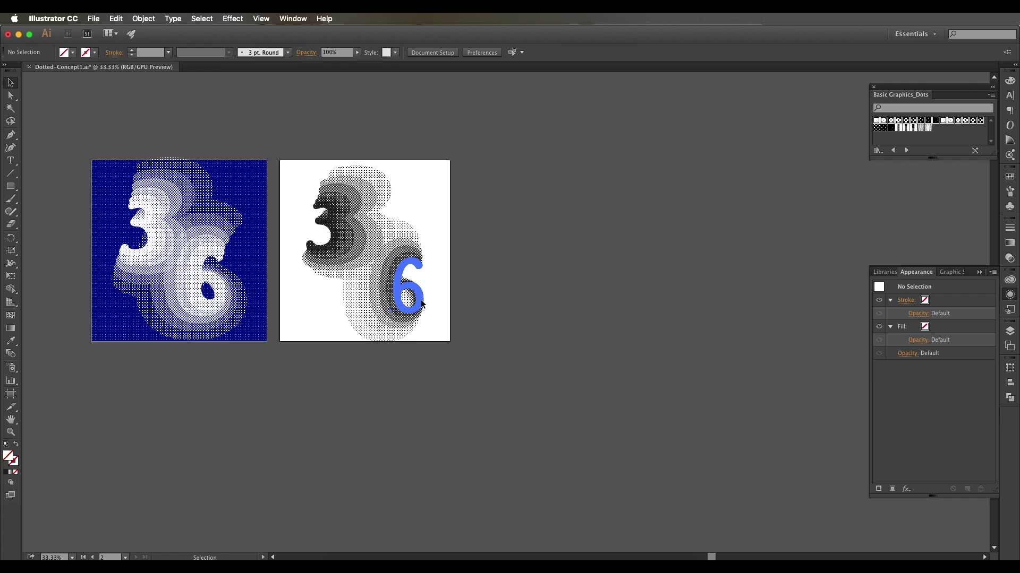
shift+click(339, 244)
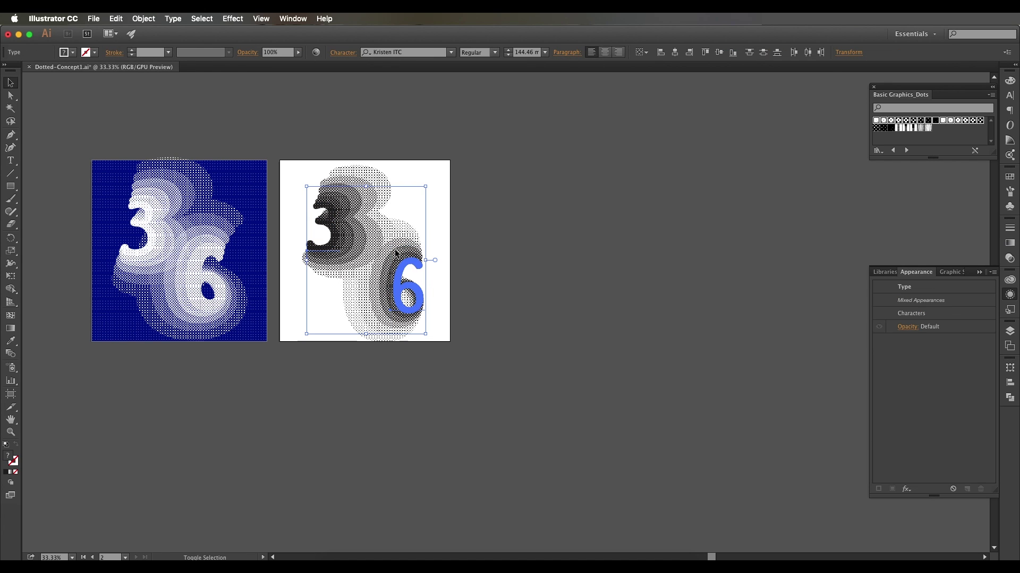
drag(426, 187, 457, 167)
click(461, 184)
Reposition the enlarged 6 and 3 so both numerals sit inside the white artboard.
drag(427, 322, 403, 305)
drag(323, 232, 346, 240)
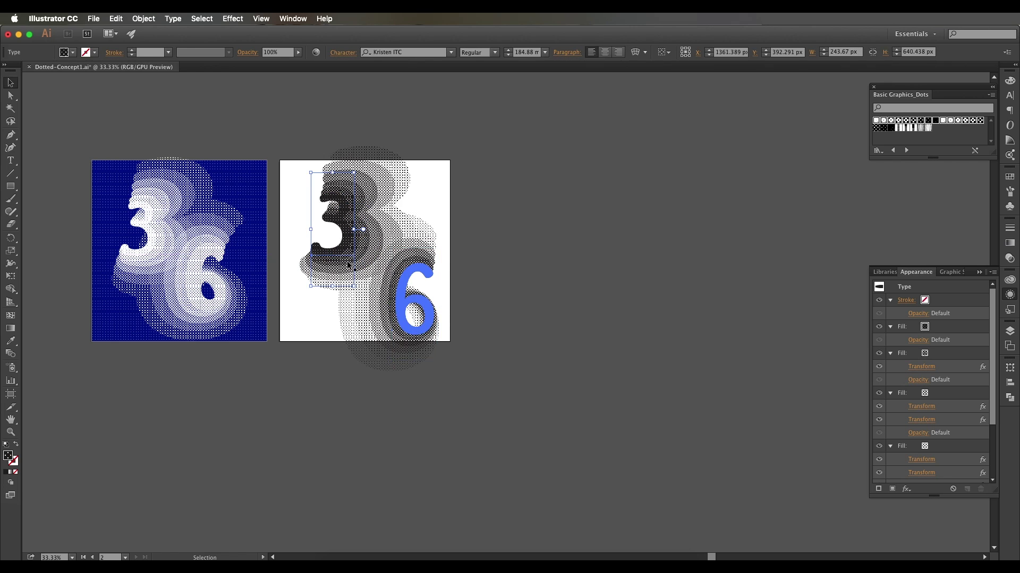
drag(426, 323, 413, 312)
drag(414, 312, 416, 314)
click(460, 318)
Draw a rectangle about 961 by 1024 px covering the white artboard and fill it with cyan.
scroll(459, 319, up, 2)
drag(451, 232, 585, 320)
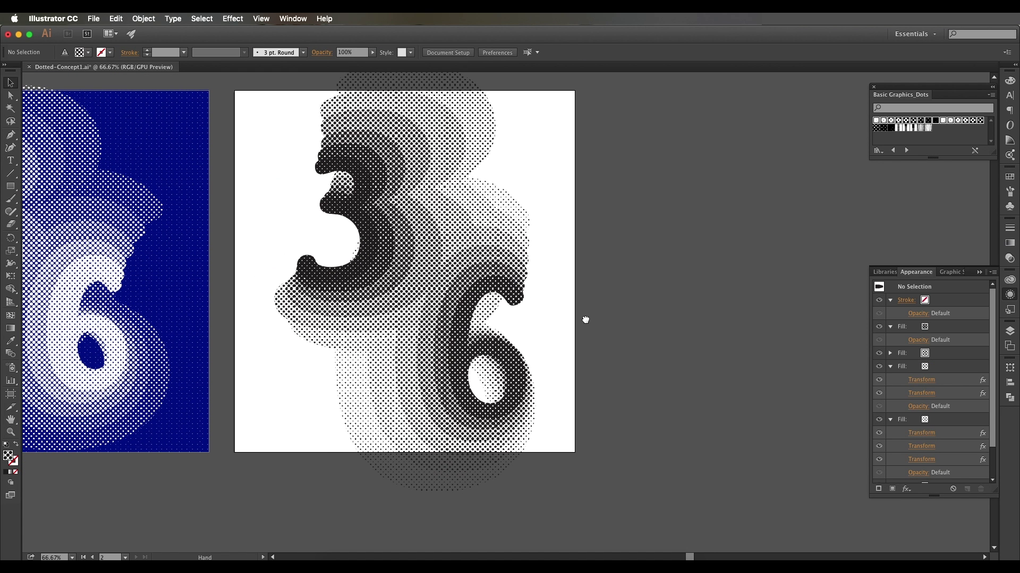
click(9, 187)
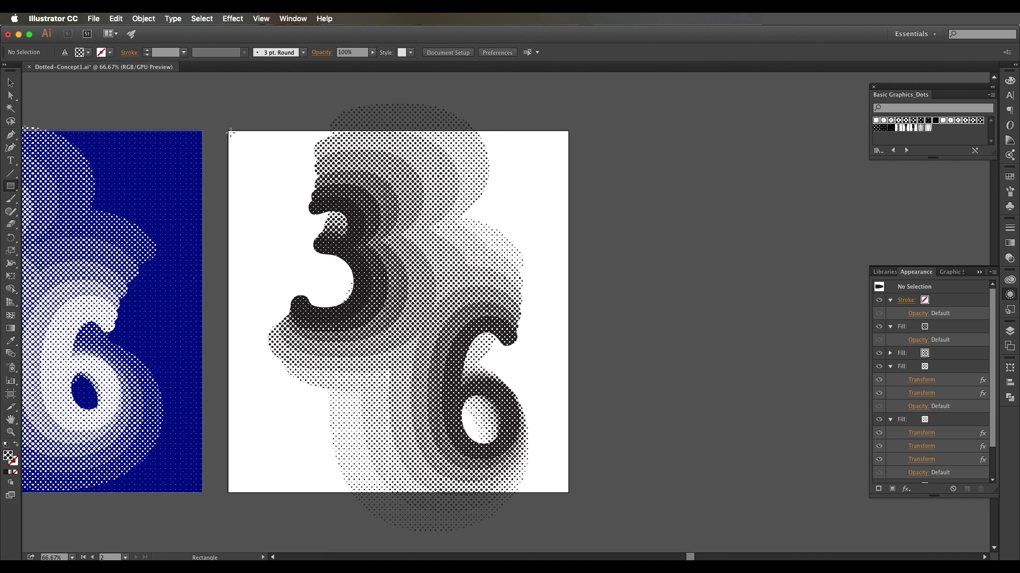
drag(228, 131, 568, 493)
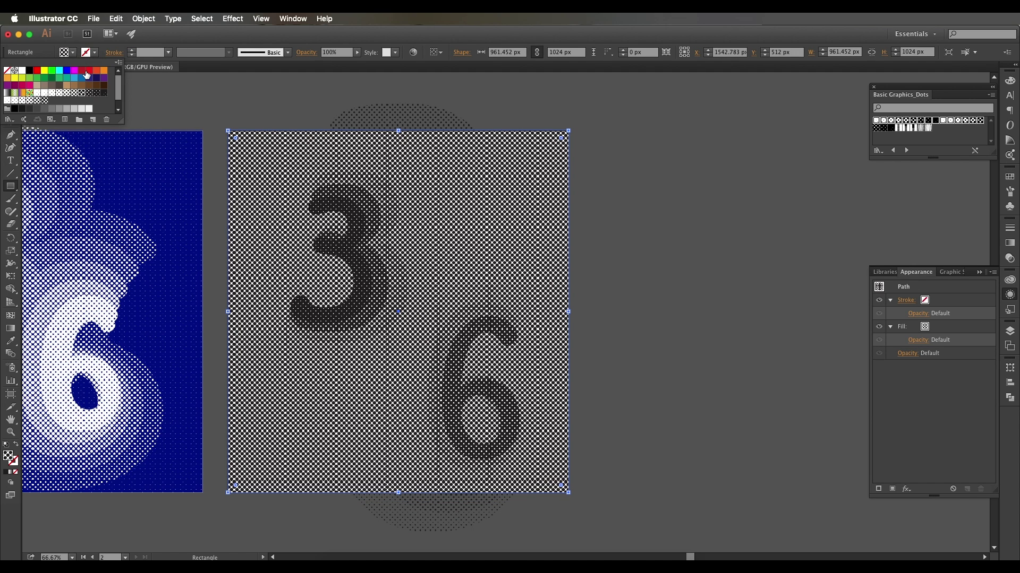
click(72, 52)
click(80, 71)
click(60, 72)
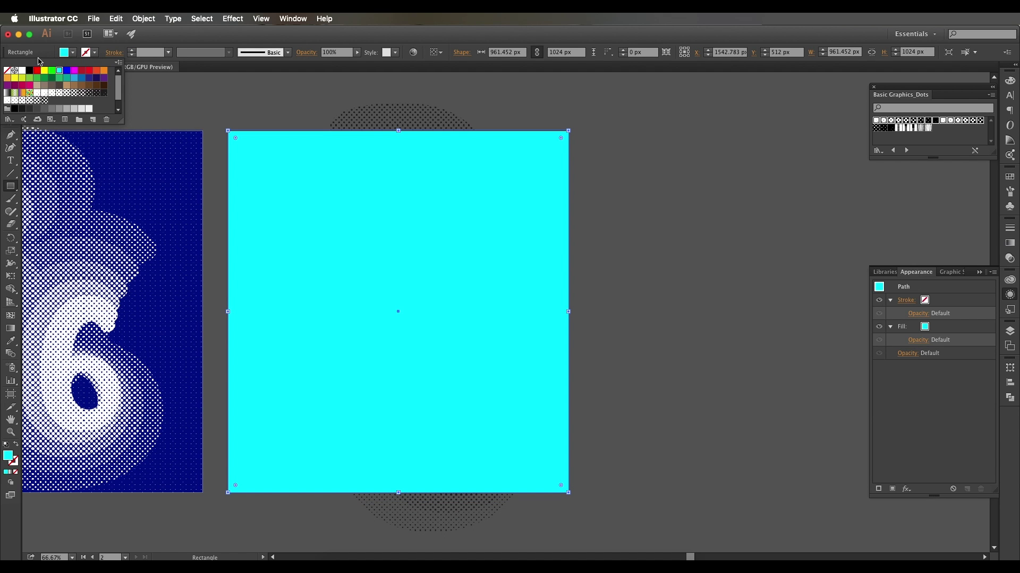
click(73, 53)
Move the cyan rectangle to the bottom of Layer 1, behind the 3 and the 6, and check it by toggling its visibility.
click(11, 83)
click(143, 136)
click(405, 206)
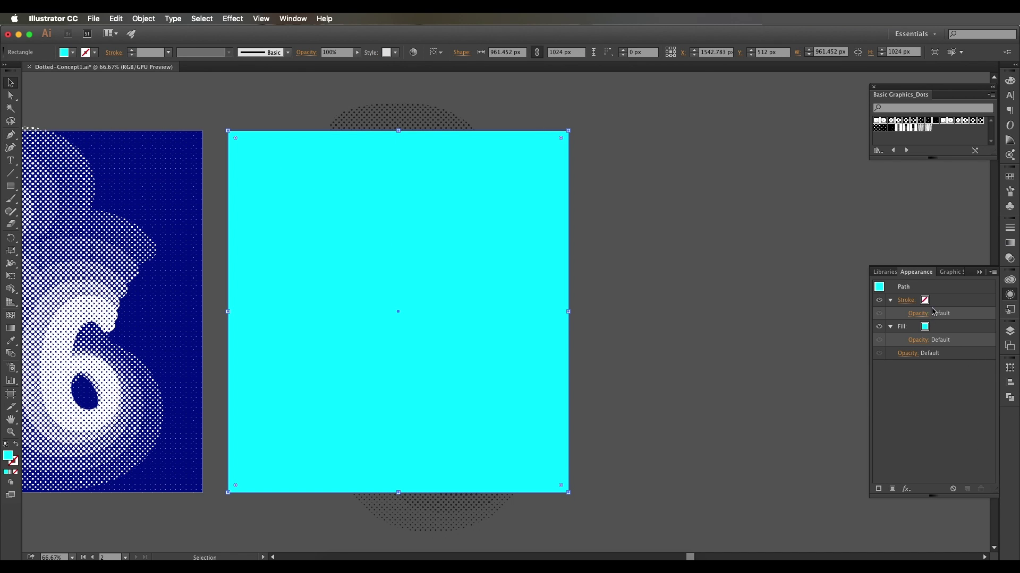
click(1009, 331)
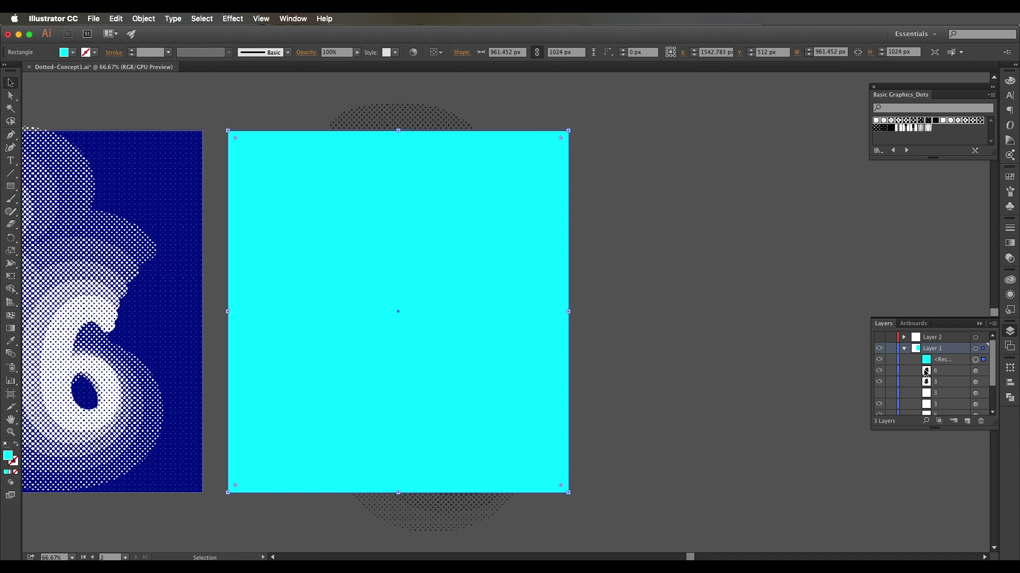
click(928, 360)
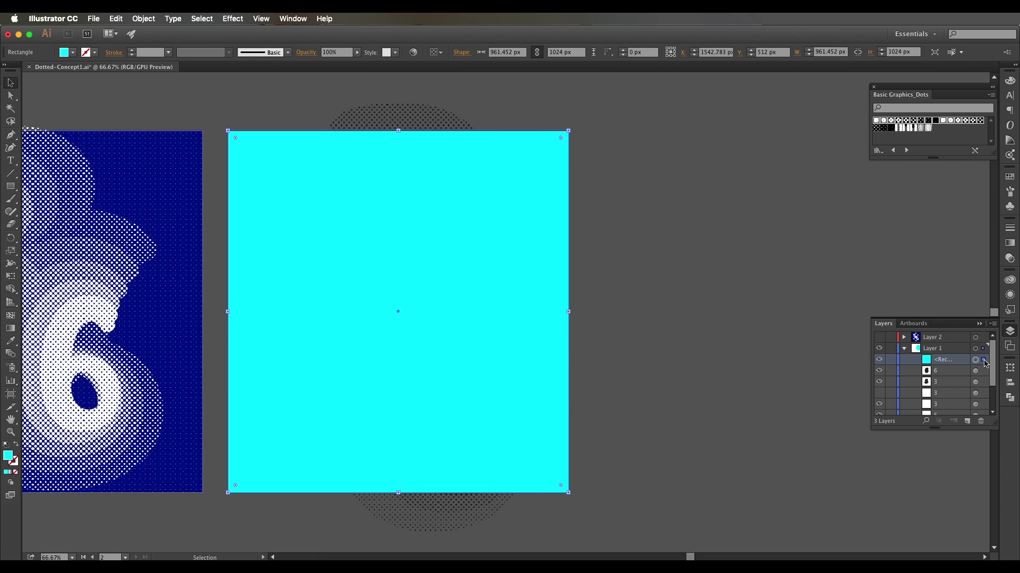
drag(979, 430, 992, 492)
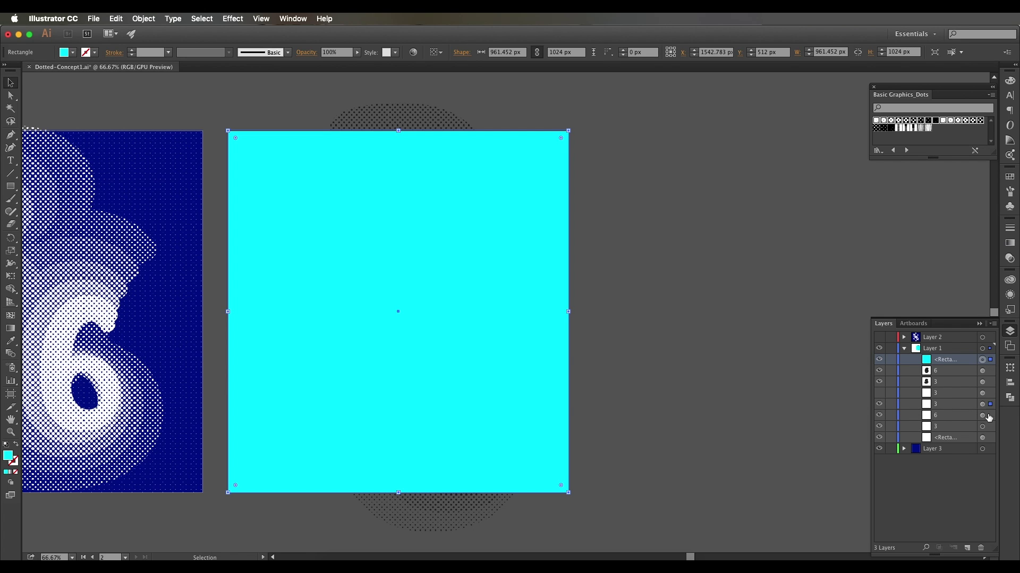
drag(988, 418, 990, 443)
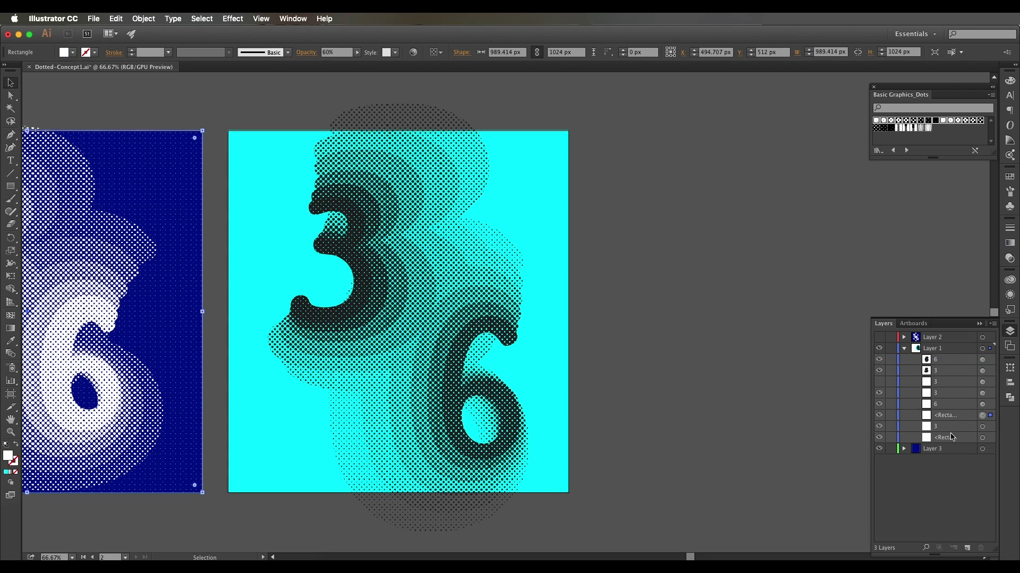
click(879, 438)
click(879, 437)
Paste a copy of the cyan rectangle in front in place and fill the copy with the 10 dpi 10% dot pattern.
scroll(530, 312, up, 1)
drag(529, 313, 515, 348)
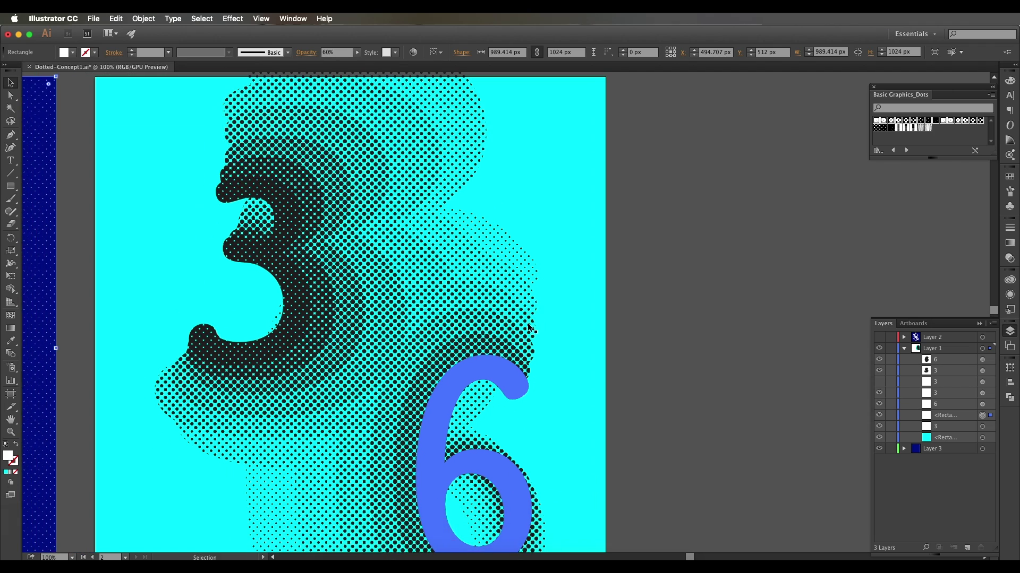
scroll(530, 332, down, 2)
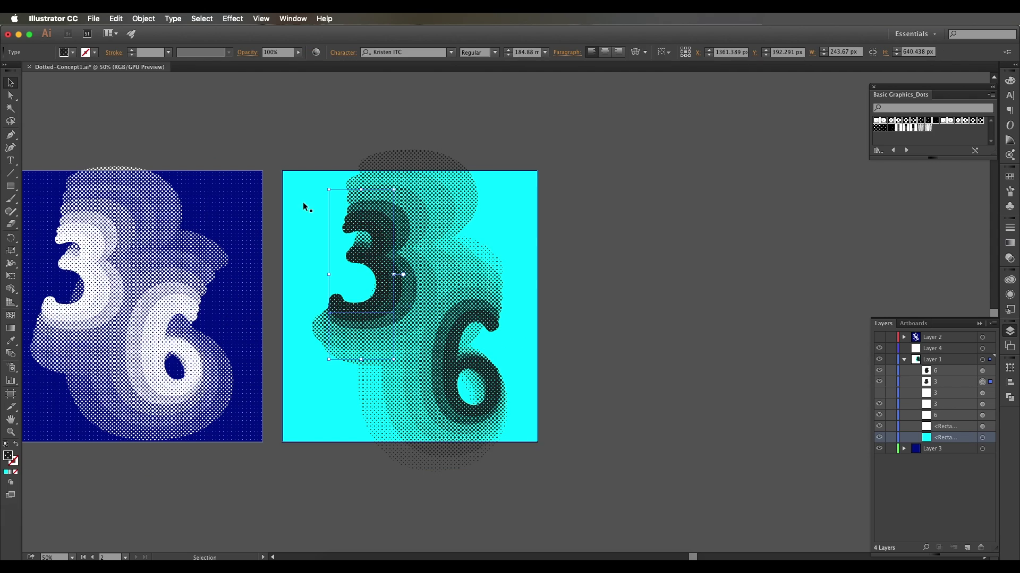
click(302, 207)
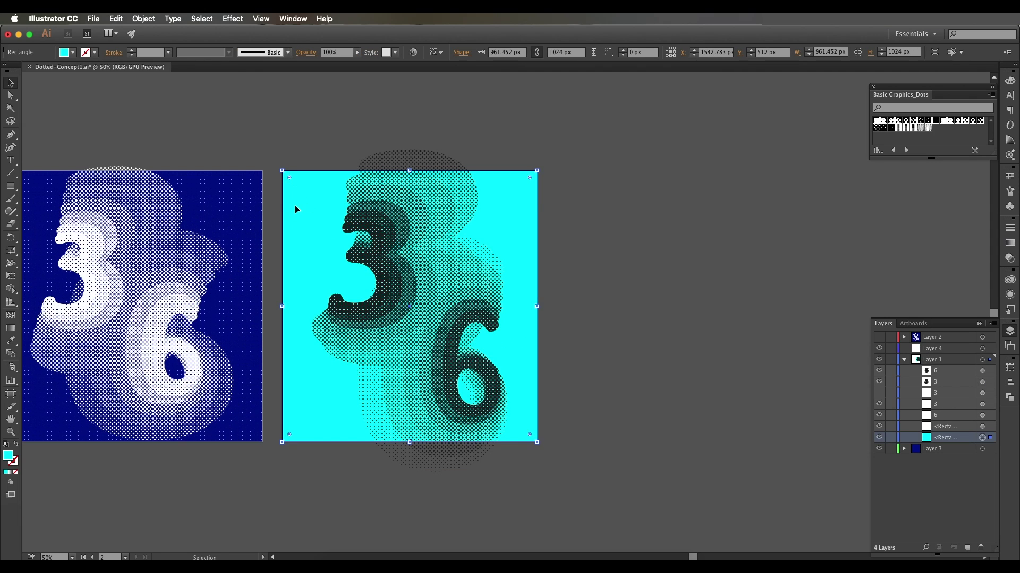
key(a)
key(super+c)
key(super+f)
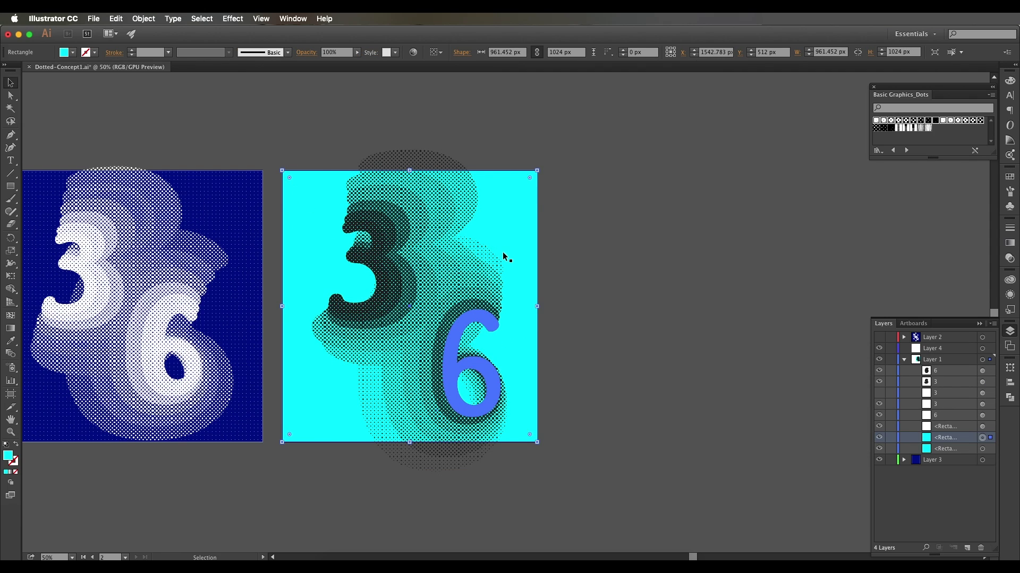
scroll(505, 253, up, 1)
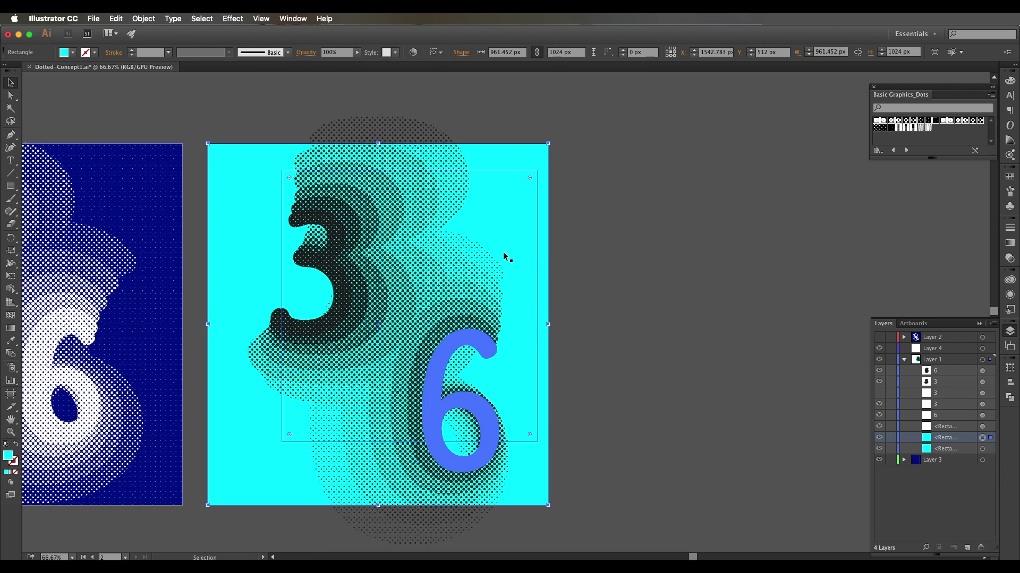
click(1009, 177)
click(900, 222)
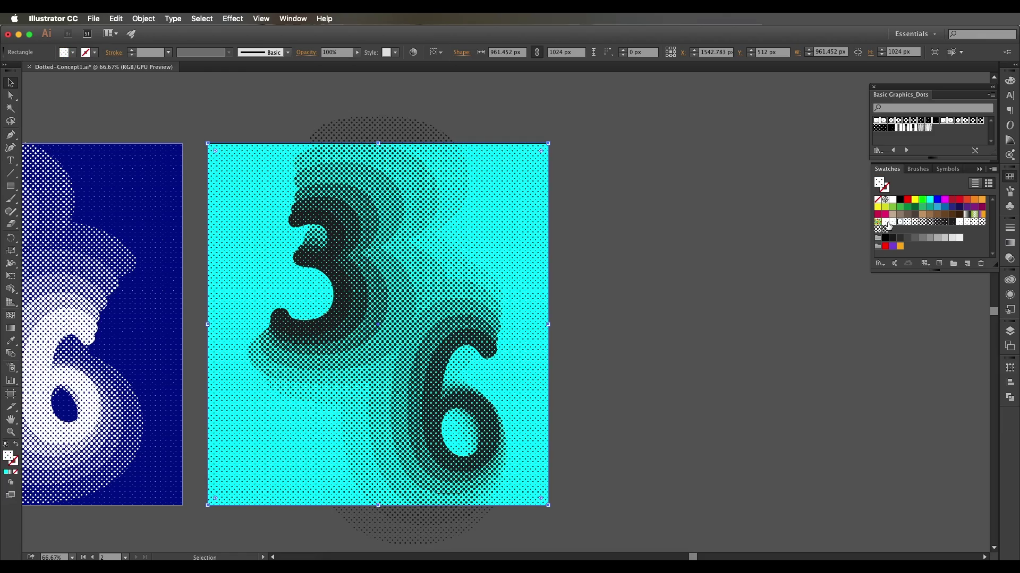
Examine the background dots around the numerals up close and compare them with the blue artboard.
scroll(501, 269, up, 3)
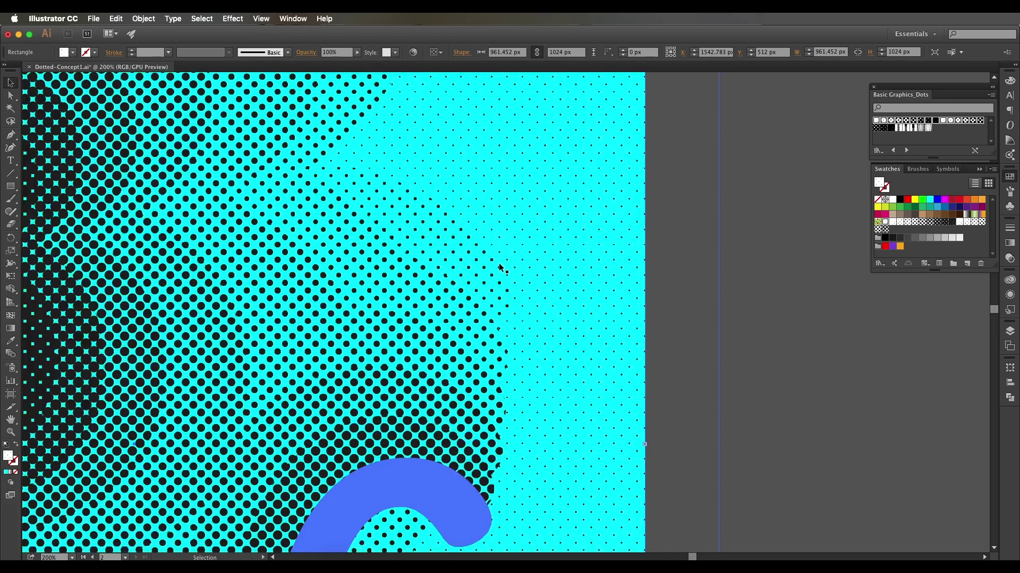
scroll(501, 269, down, 1)
drag(355, 269, 616, 289)
drag(342, 299, 648, 303)
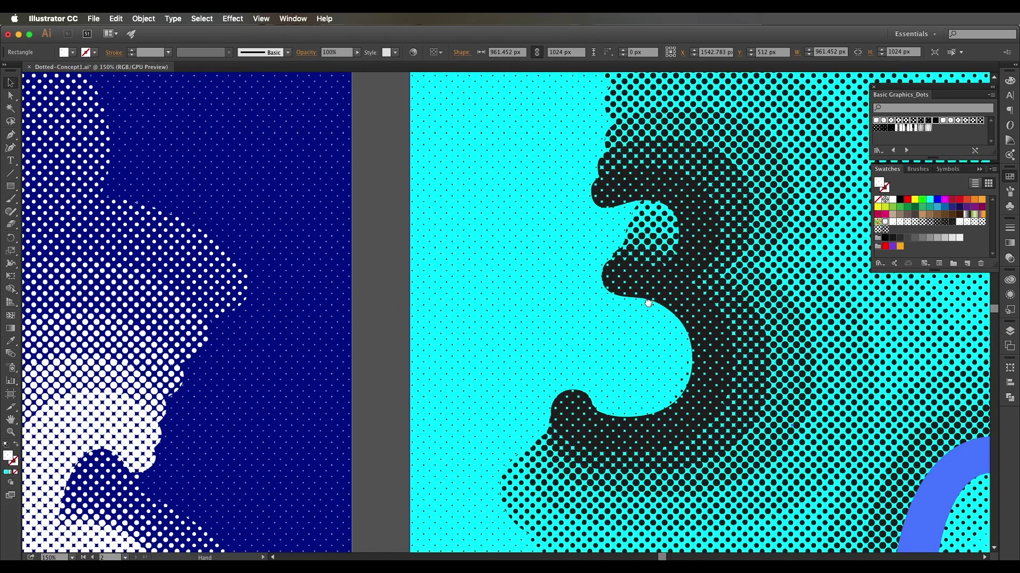
scroll(648, 303, down, 4)
scroll(616, 322, right, 5)
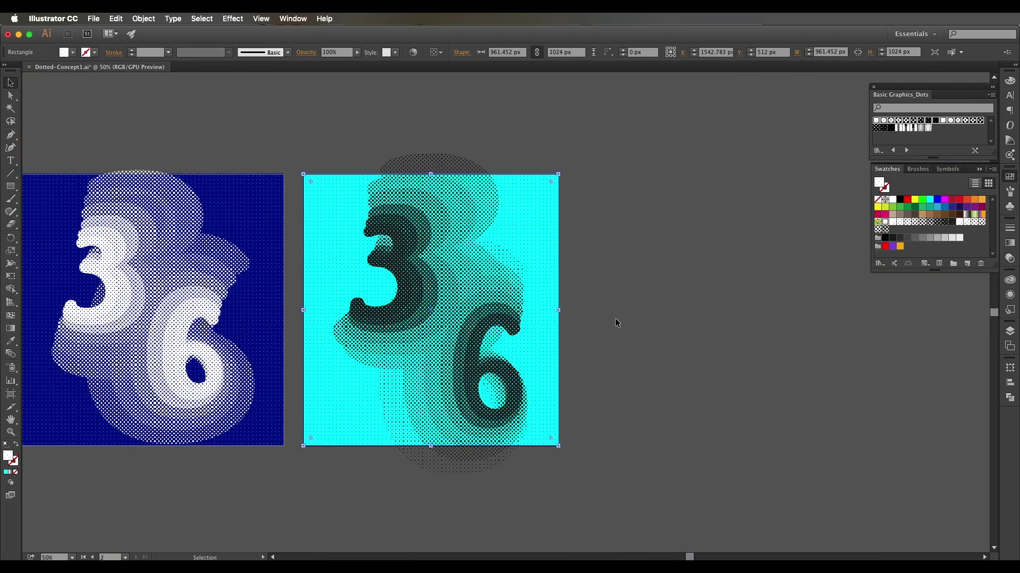
scroll(614, 322, up, 1)
scroll(592, 314, left, 2)
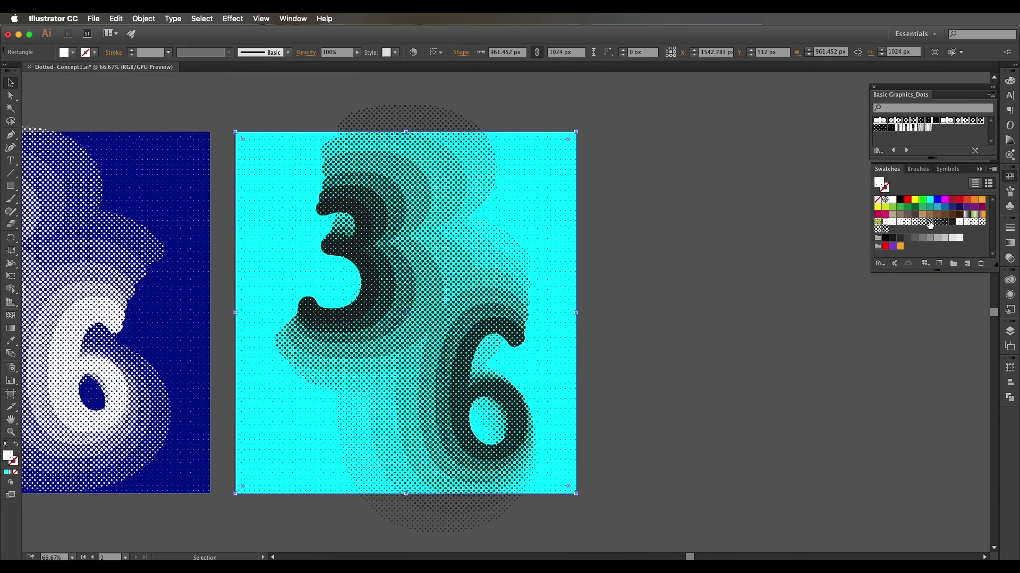
Edit the 10 dpi 10% pattern swatch, recolor all its dots white, and apply the change.
double_click(885, 225)
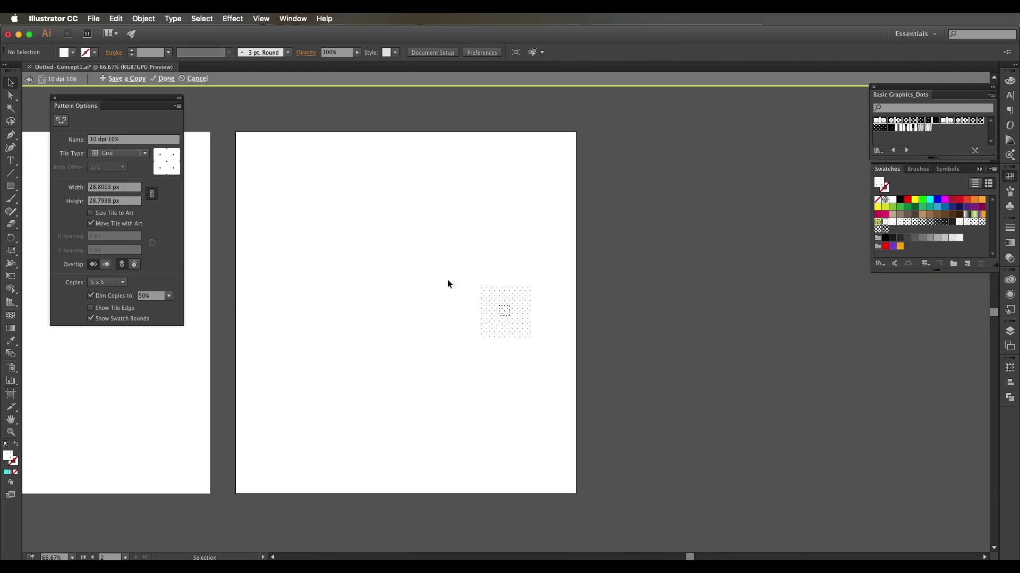
drag(449, 282, 553, 351)
double_click(8, 455)
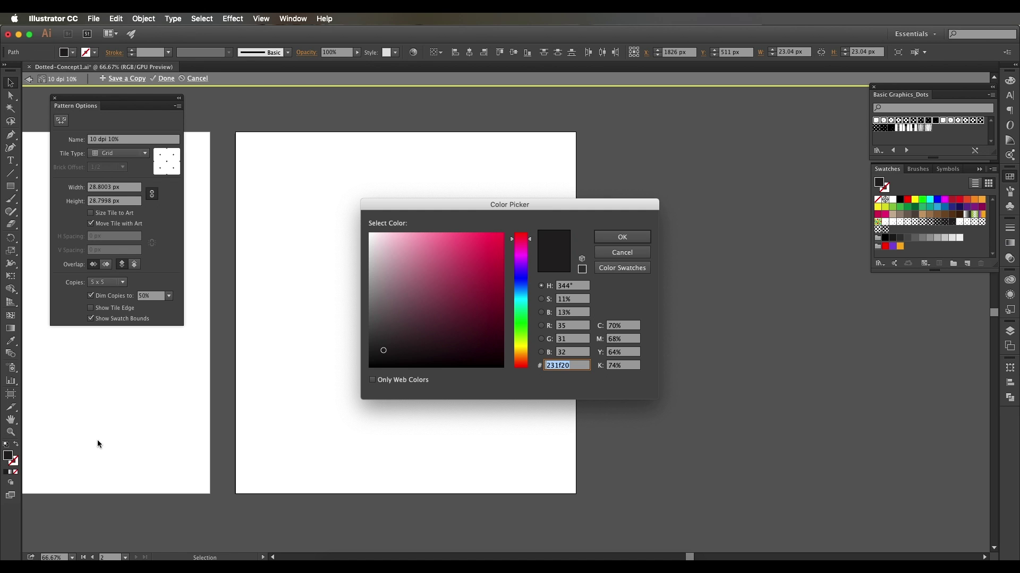
drag(378, 237, 370, 227)
click(622, 237)
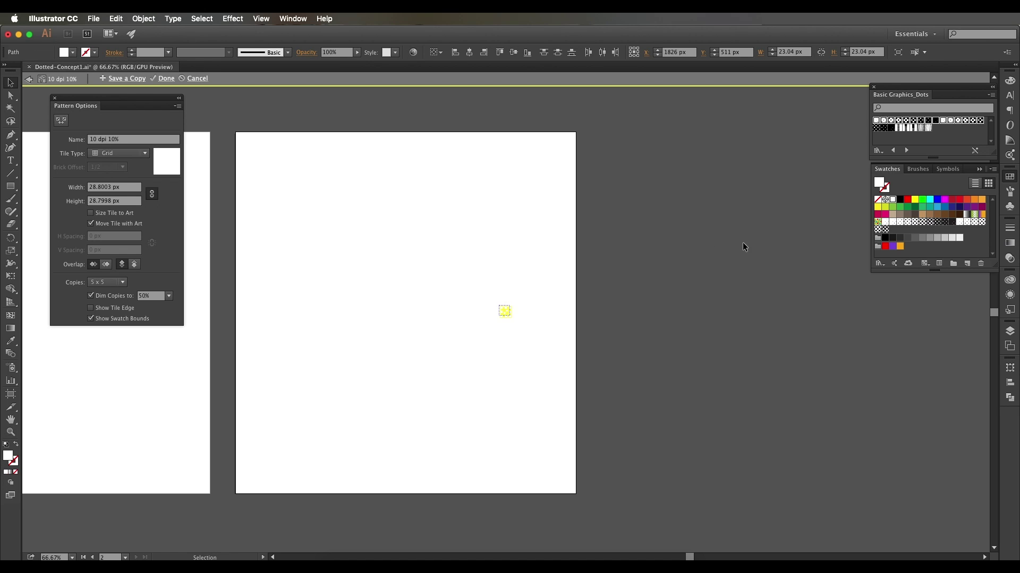
click(750, 241)
key(Escape)
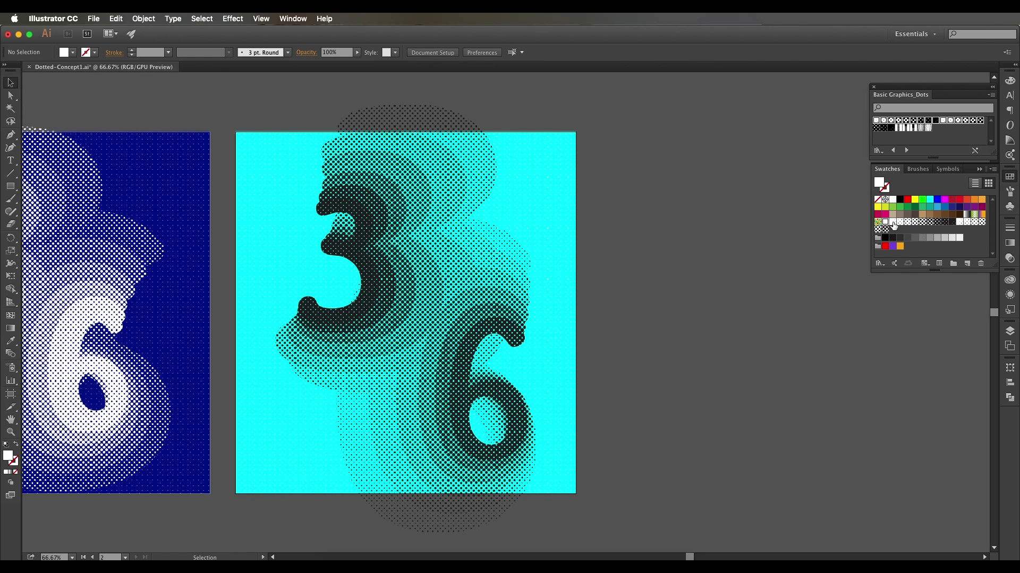
Recolor all the dots of the 10 dpi 10% 2 pattern swatch white and apply the pattern edit.
double_click(893, 223)
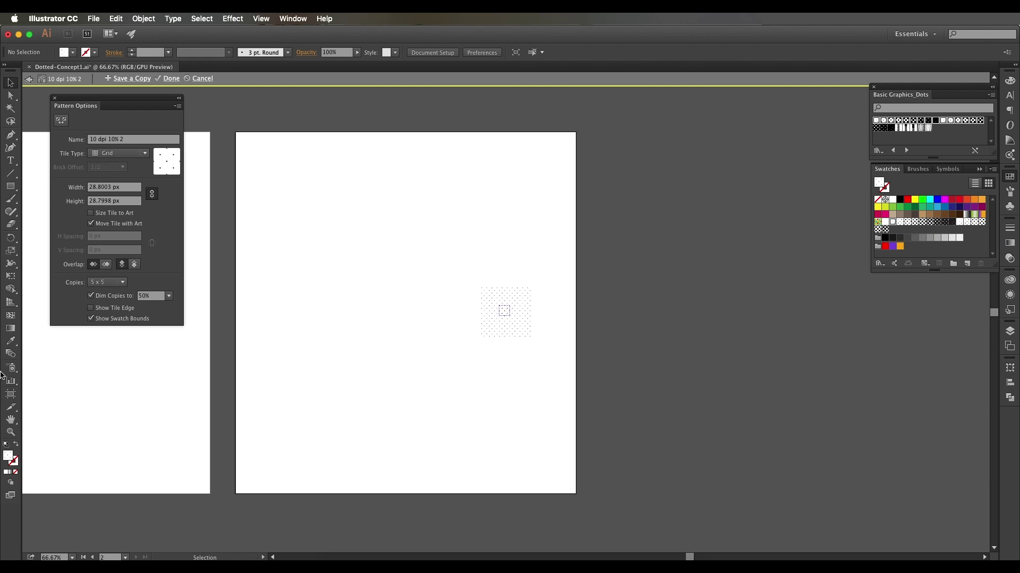
drag(389, 244, 550, 362)
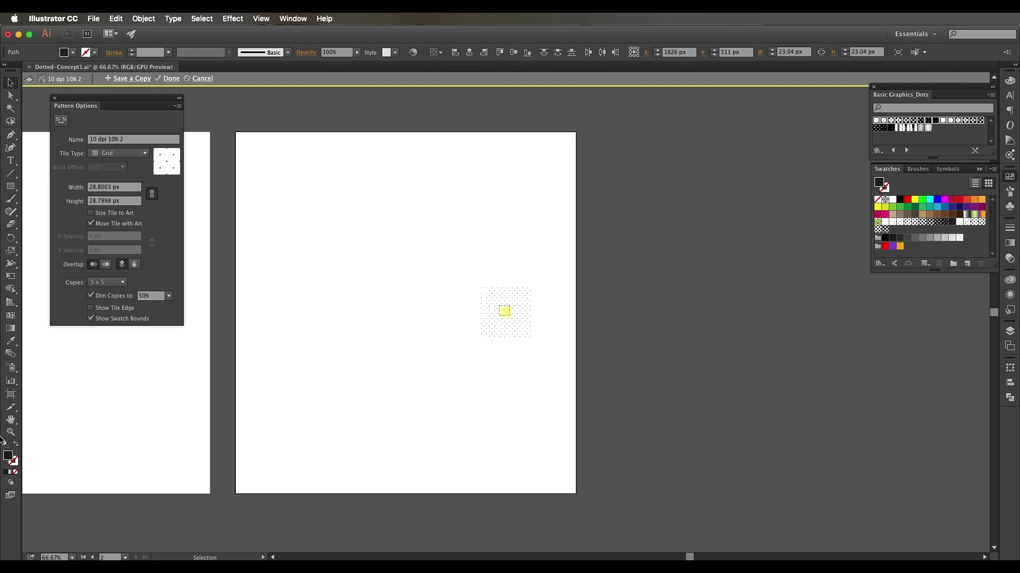
double_click(8, 456)
drag(468, 285, 371, 226)
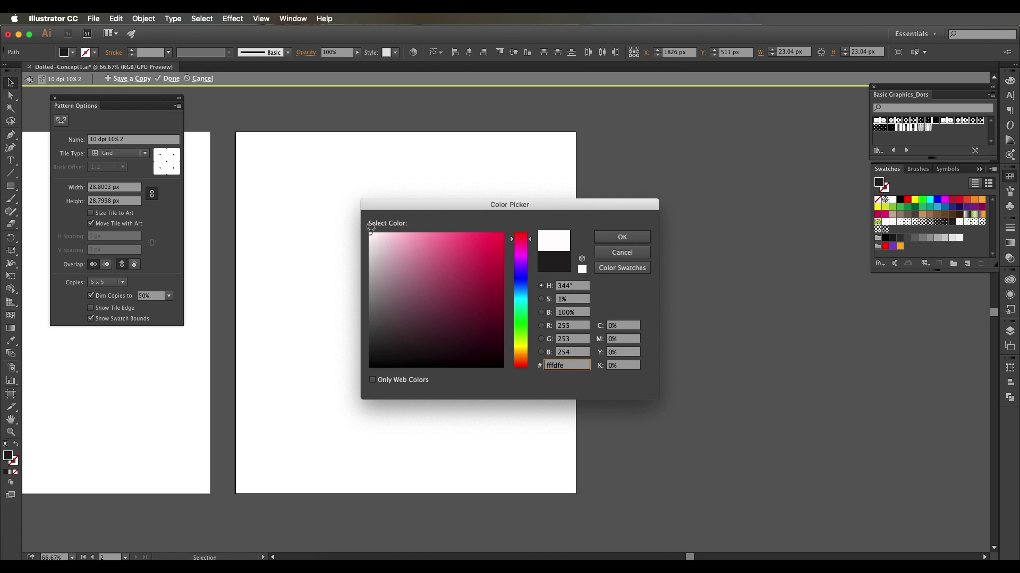
click(622, 237)
double_click(705, 243)
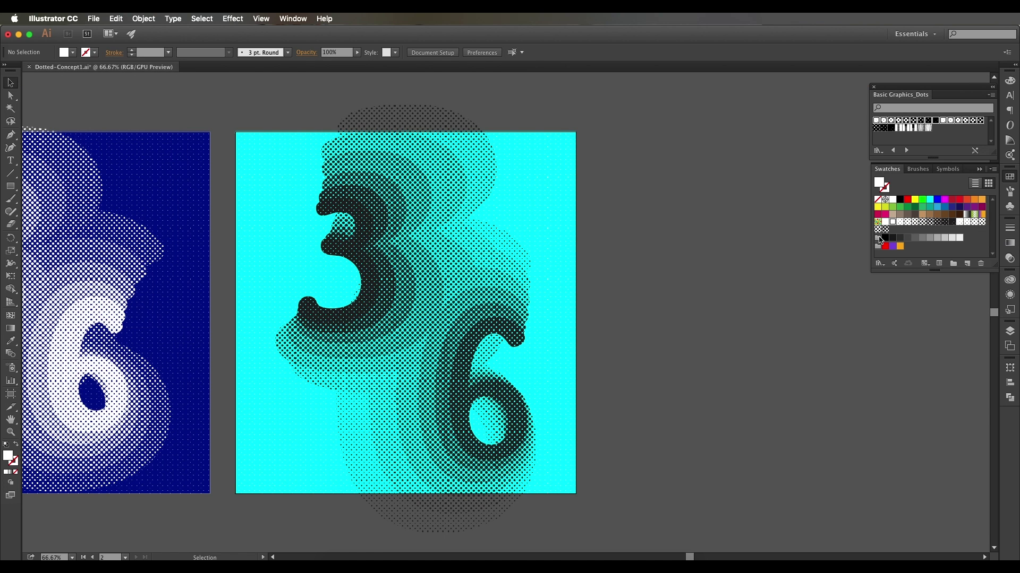
Edit the 10 dpi 20% pattern swatch, recolor its dots white (#ffffff), and apply the change.
double_click(900, 222)
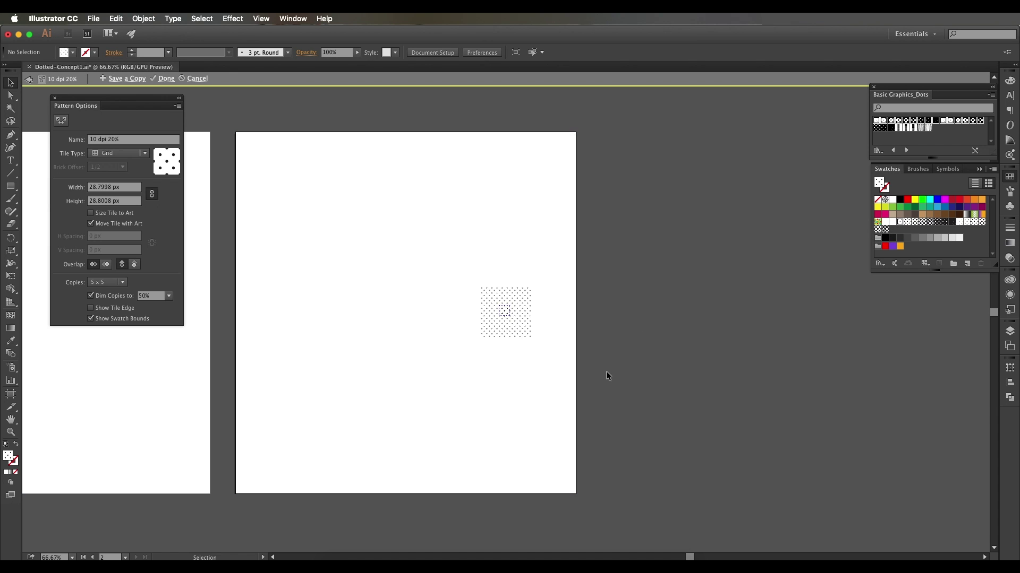
click(505, 311)
double_click(8, 455)
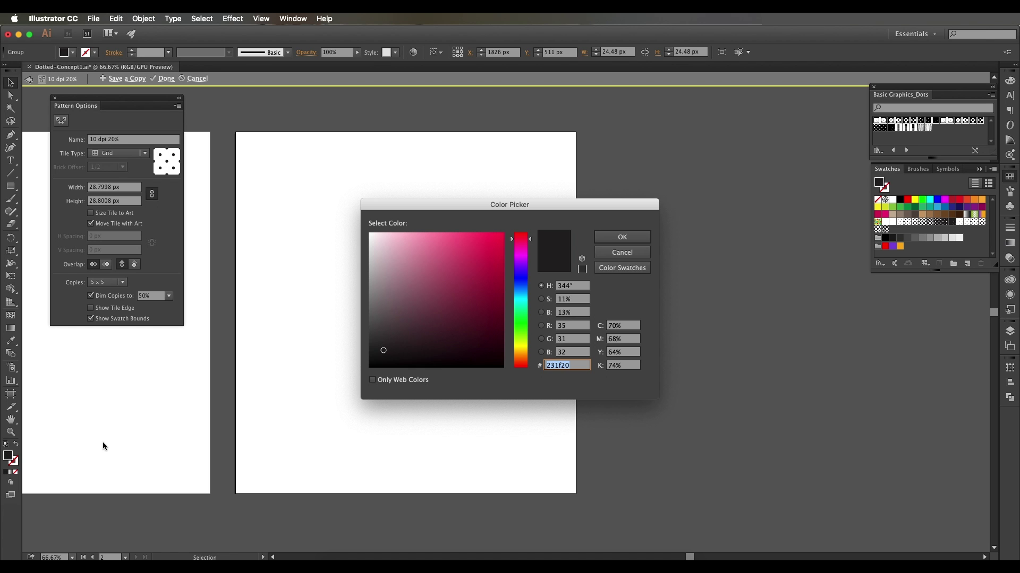
text(ffffff)
click(622, 237)
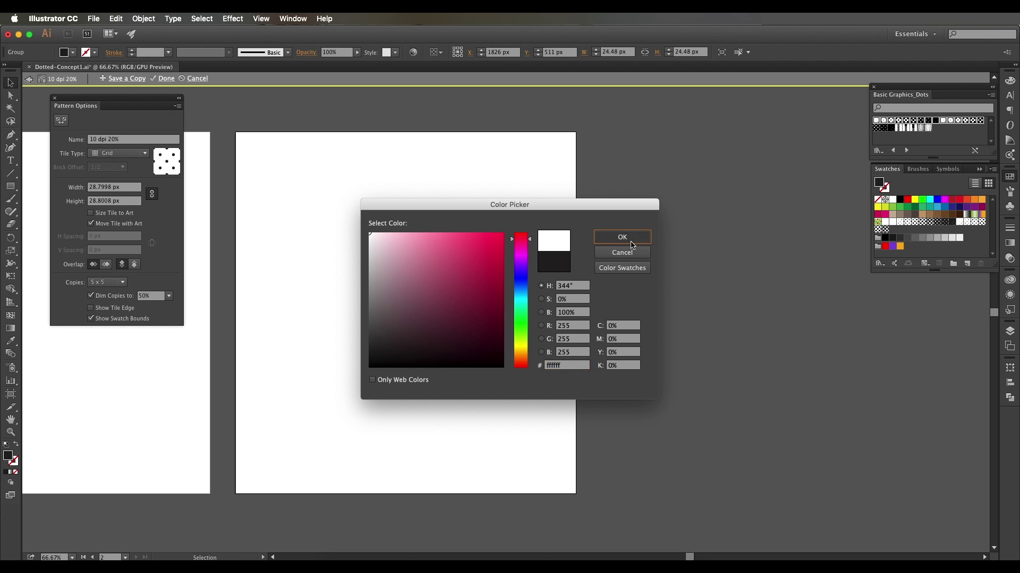
double_click(678, 232)
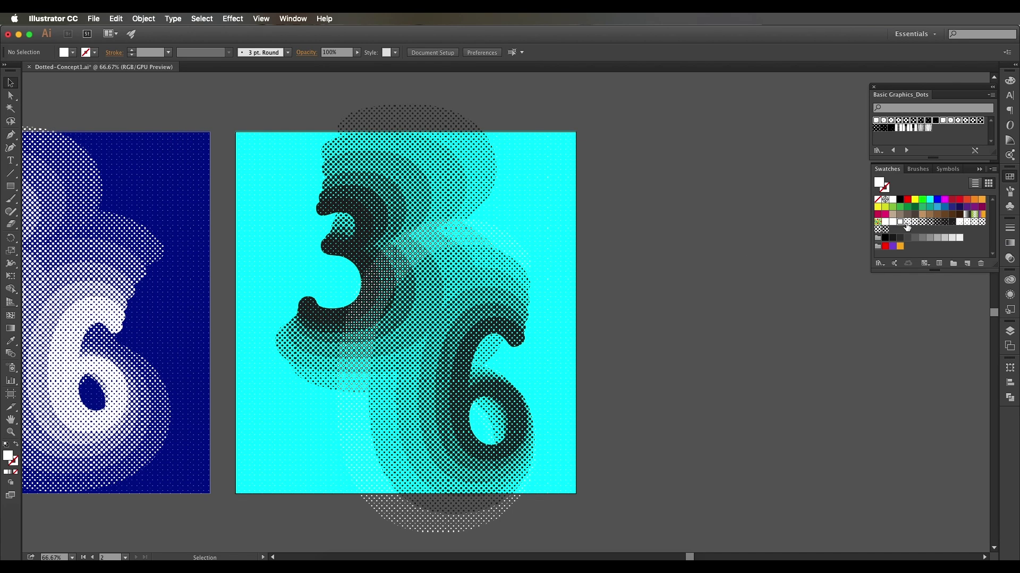
Edit the 10 dpi 30% pattern swatch, recolor its dots white (#ffffff), and apply the change.
double_click(907, 221)
drag(452, 268, 450, 268)
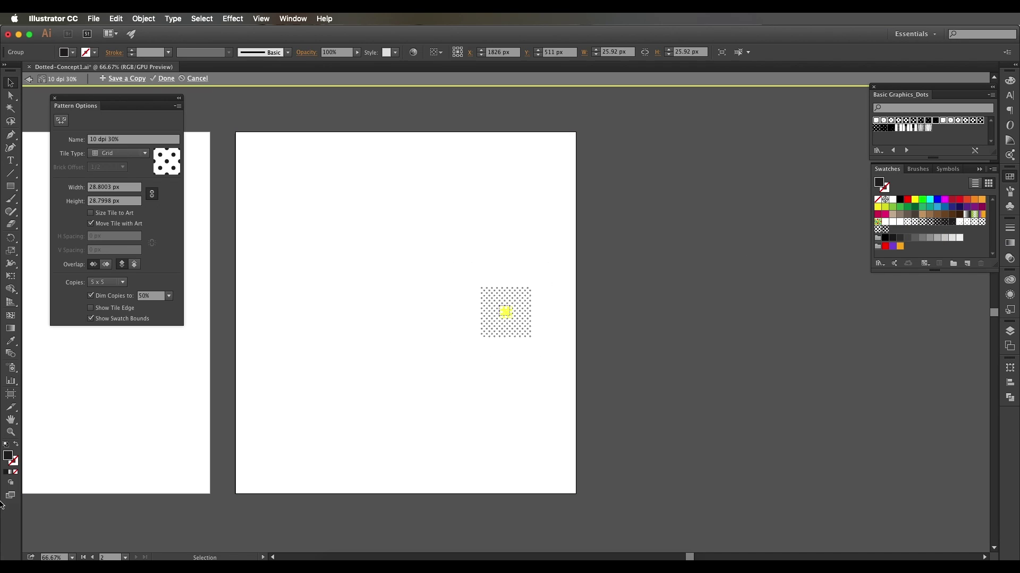
double_click(8, 456)
click(372, 232)
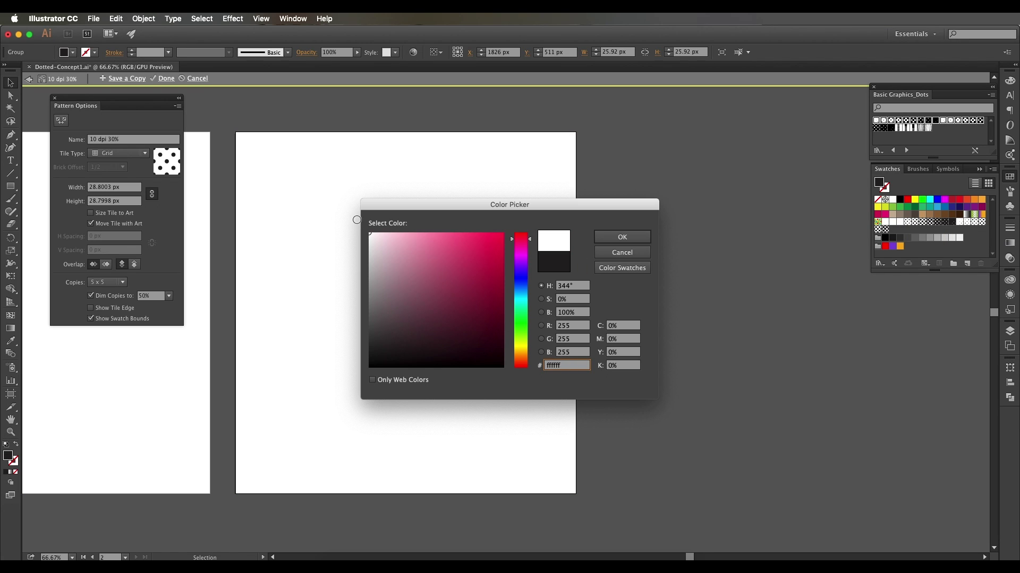
click(620, 235)
double_click(714, 276)
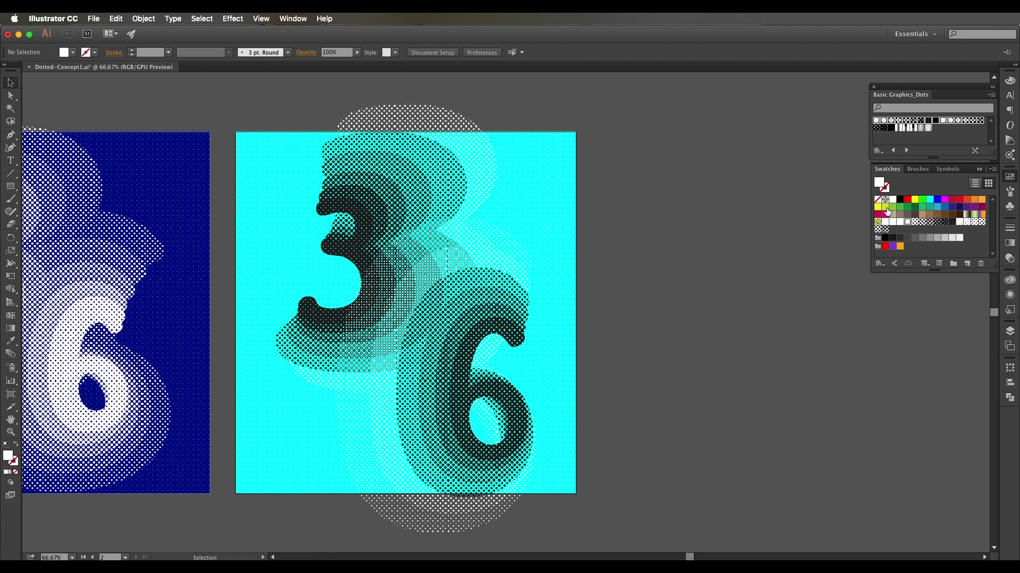
Edit the 10 dpi 40% pattern swatch, recolor its dots white (#ffffff), and apply the change.
double_click(914, 222)
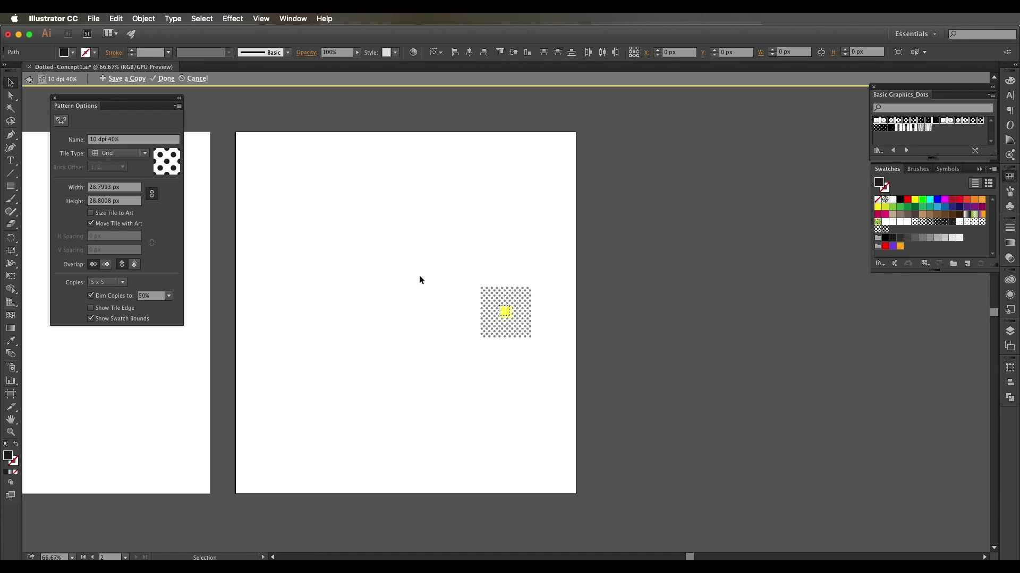
double_click(8, 456)
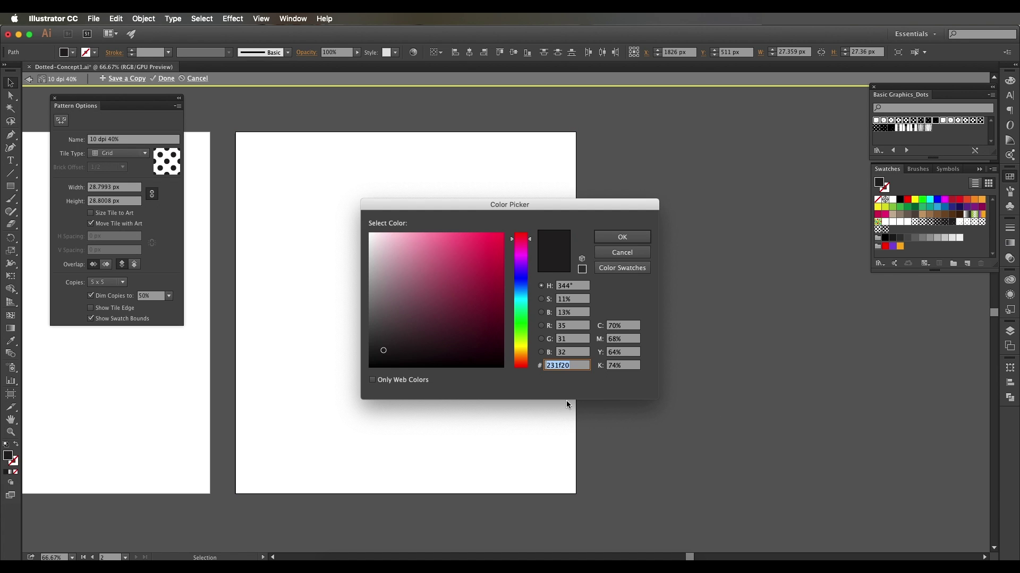
text(ffffff)
click(622, 237)
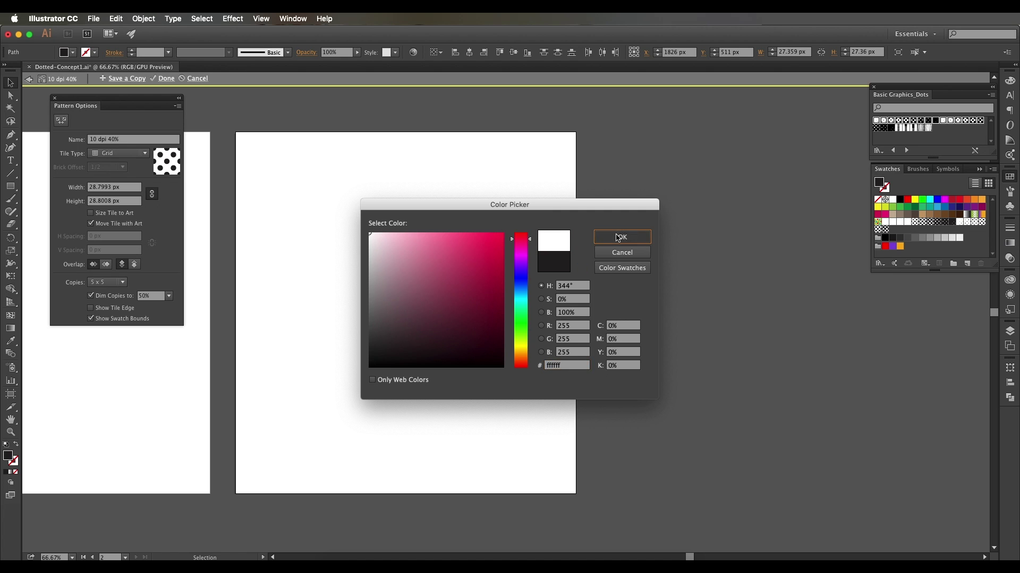
double_click(719, 275)
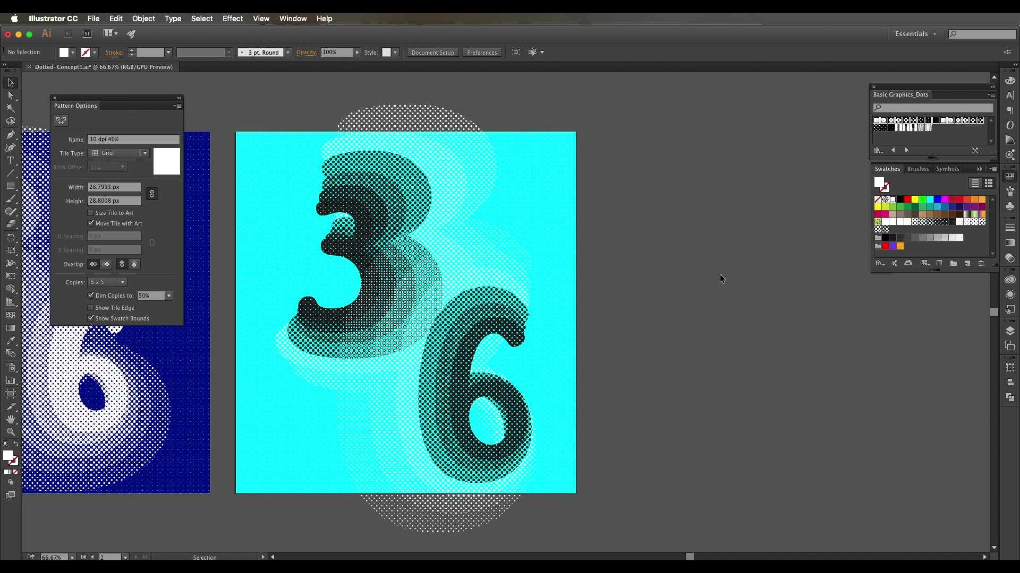
Recolor all the dots of the 10 dpi 50% pattern swatch white and apply the pattern edit.
double_click(925, 225)
drag(550, 343, 460, 286)
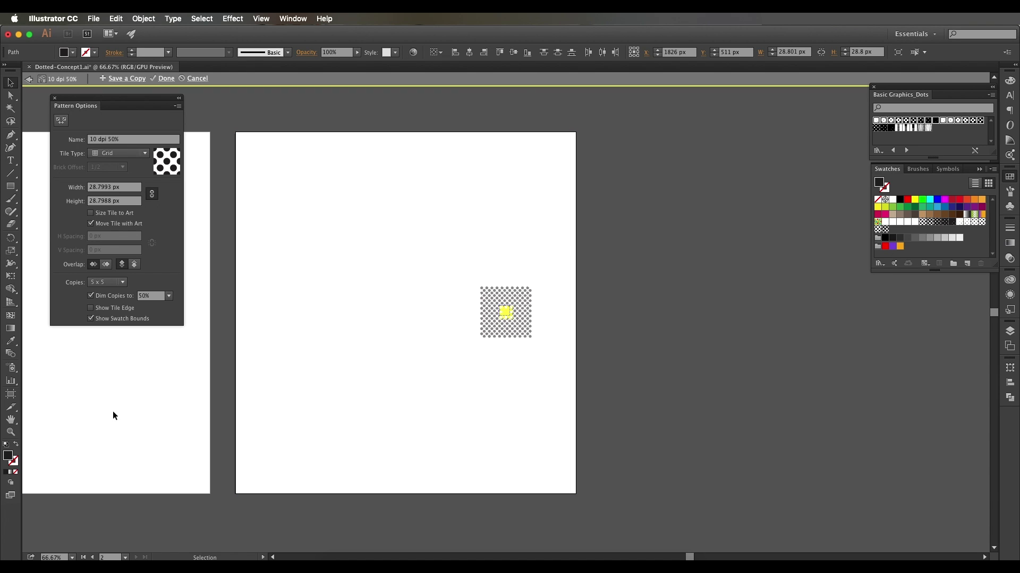
double_click(11, 457)
drag(446, 366, 369, 223)
click(622, 237)
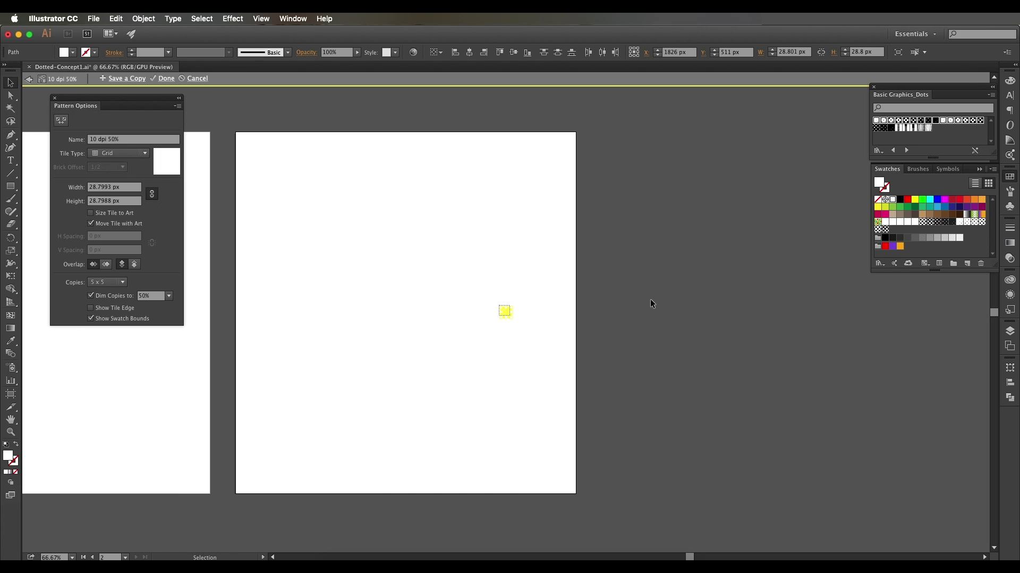
key(Escape)
Edit the 10 dpi 60% pattern swatch, recolor its dots white (#ffffff), and apply the change.
double_click(929, 222)
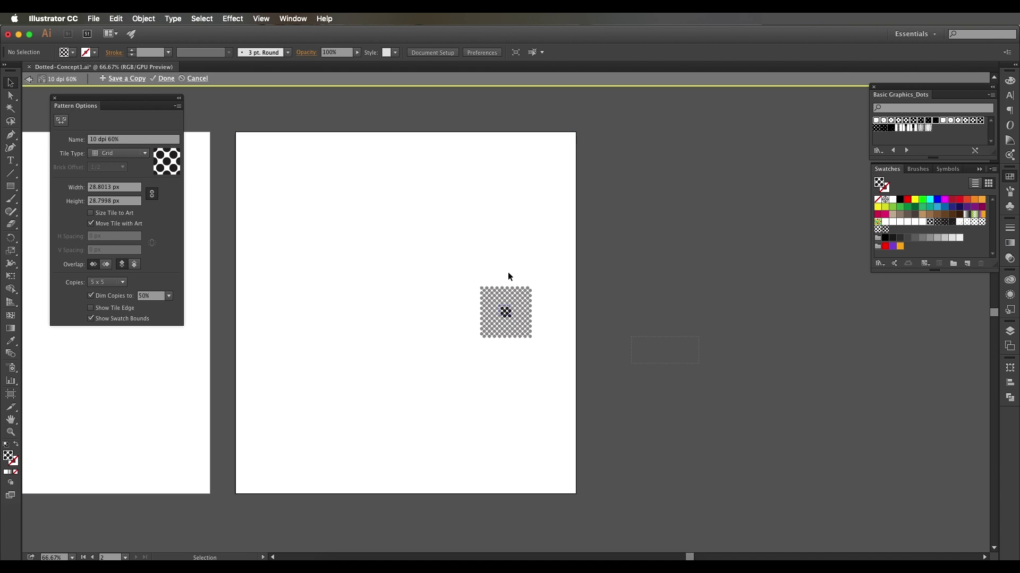
click(505, 312)
double_click(8, 456)
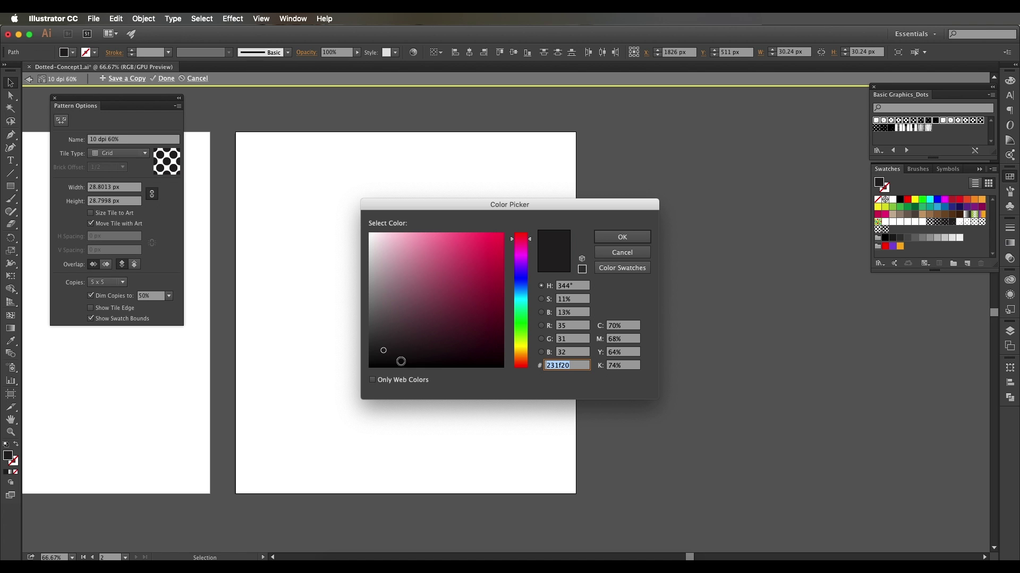
text(ffffff)
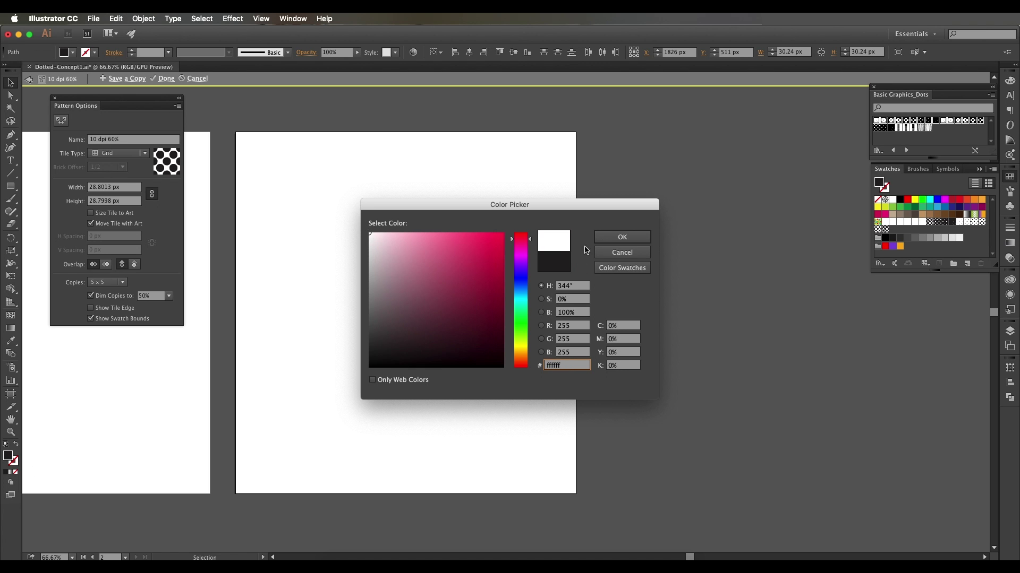
click(621, 237)
double_click(792, 288)
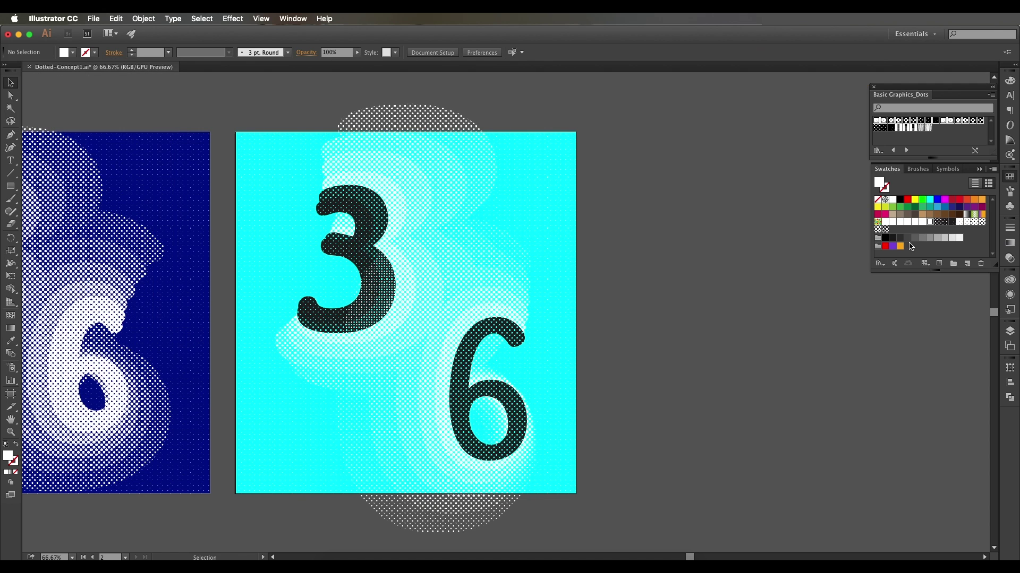
Edit the 10 dpi 70% pattern swatch, recolor its dots white (#ffffff), and apply the change.
click(938, 224)
double_click(937, 222)
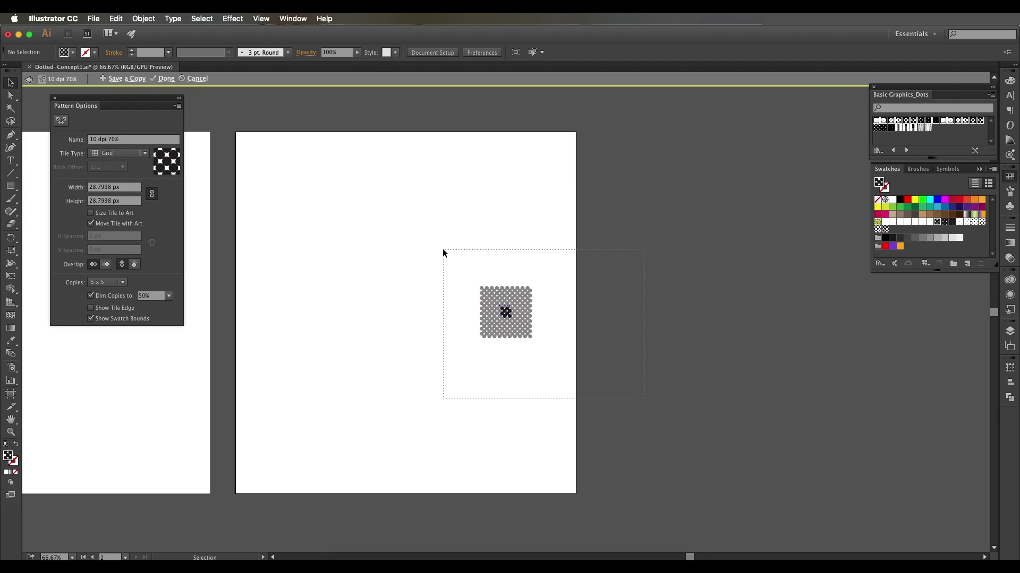
double_click(9, 455)
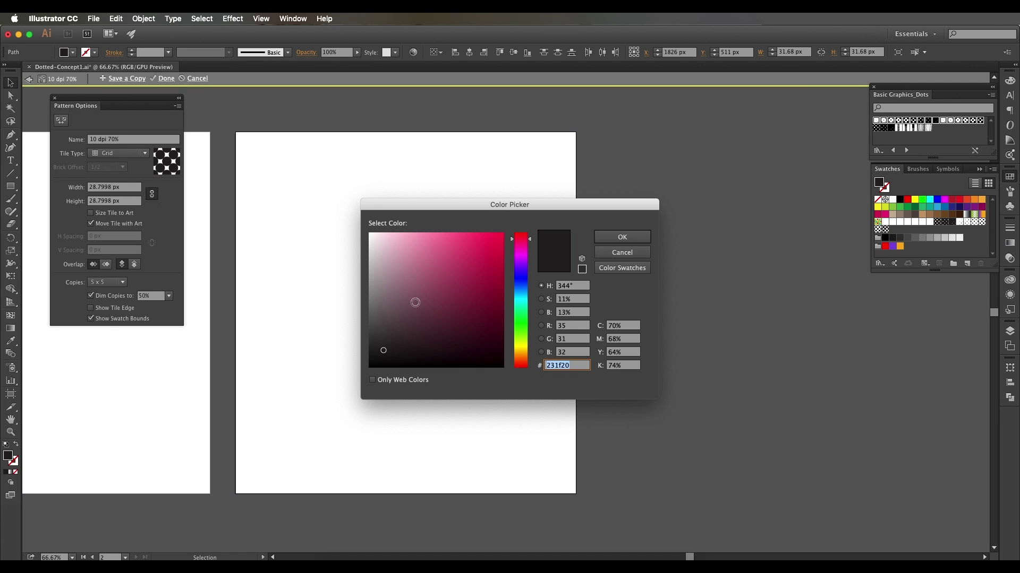
text(ffffff)
key(Return)
double_click(757, 283)
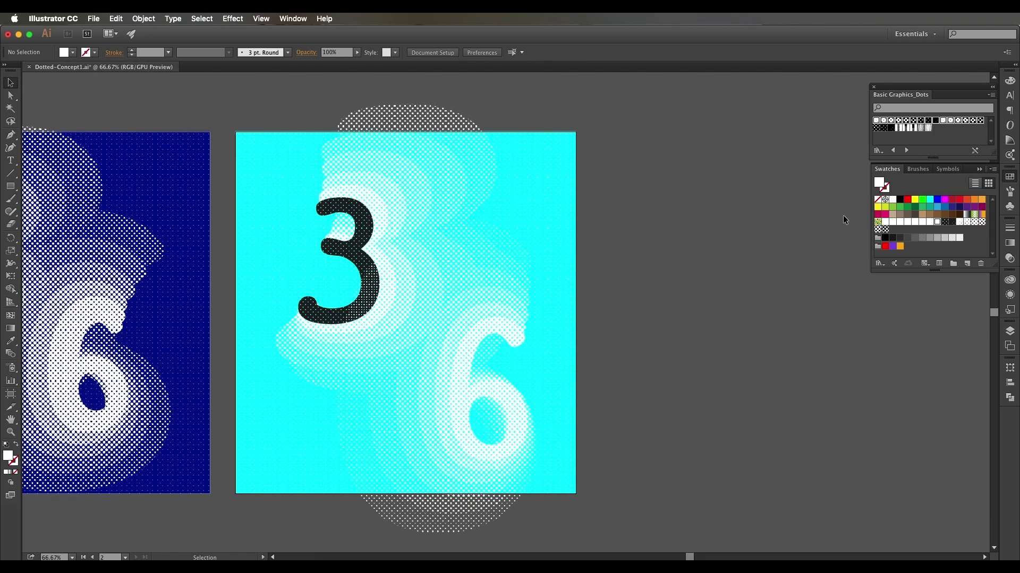
Edit the 10 dpi 80% pattern swatch, recolor its dots white (#ffffff), and apply the change.
double_click(948, 224)
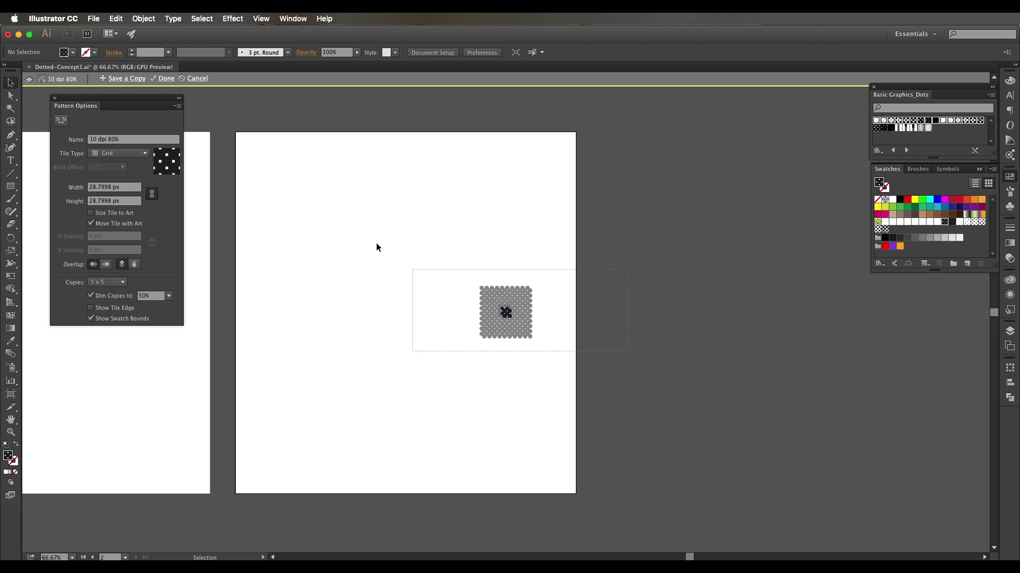
double_click(8, 457)
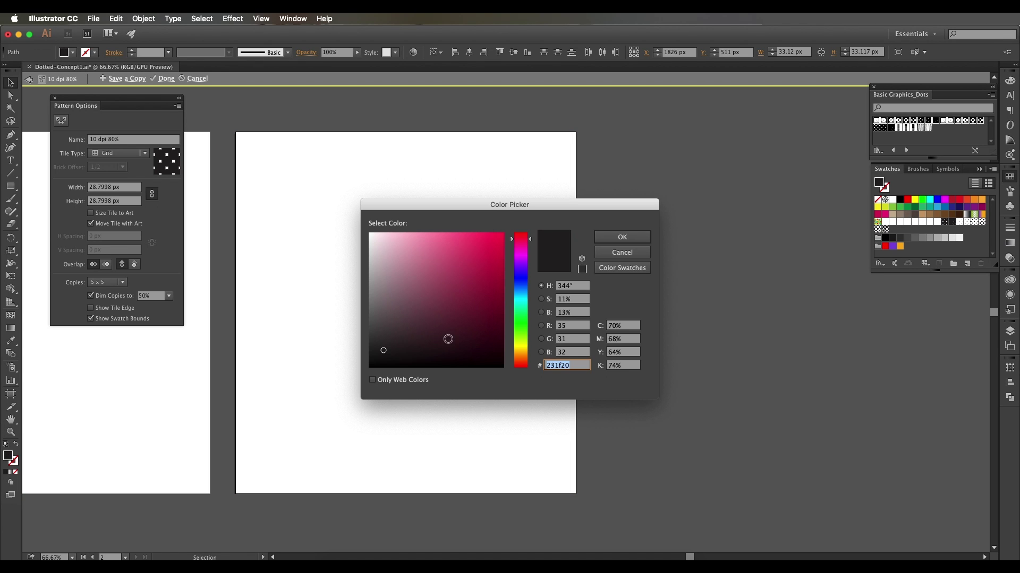
text(ffffff)
click(621, 237)
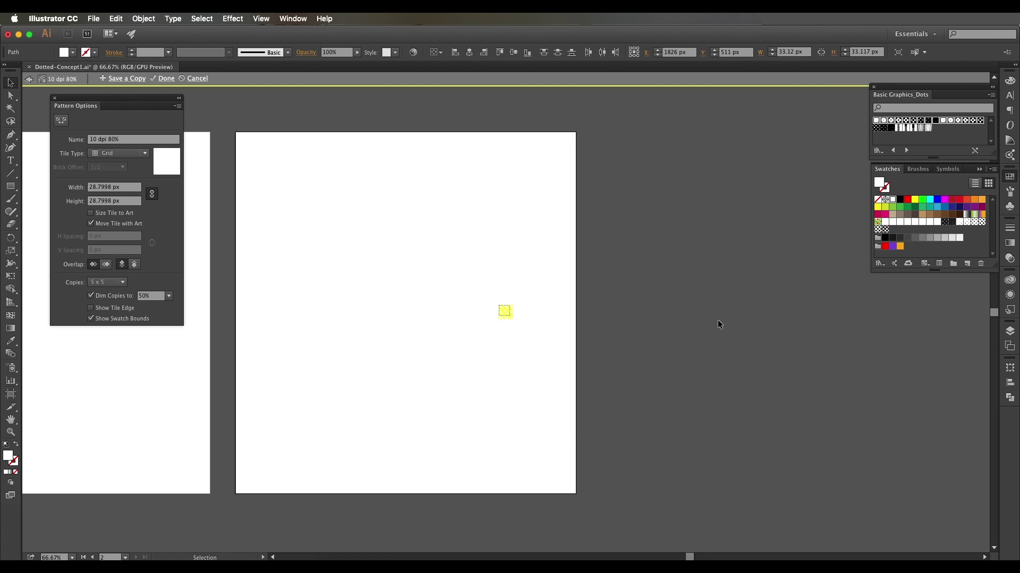
key(Escape)
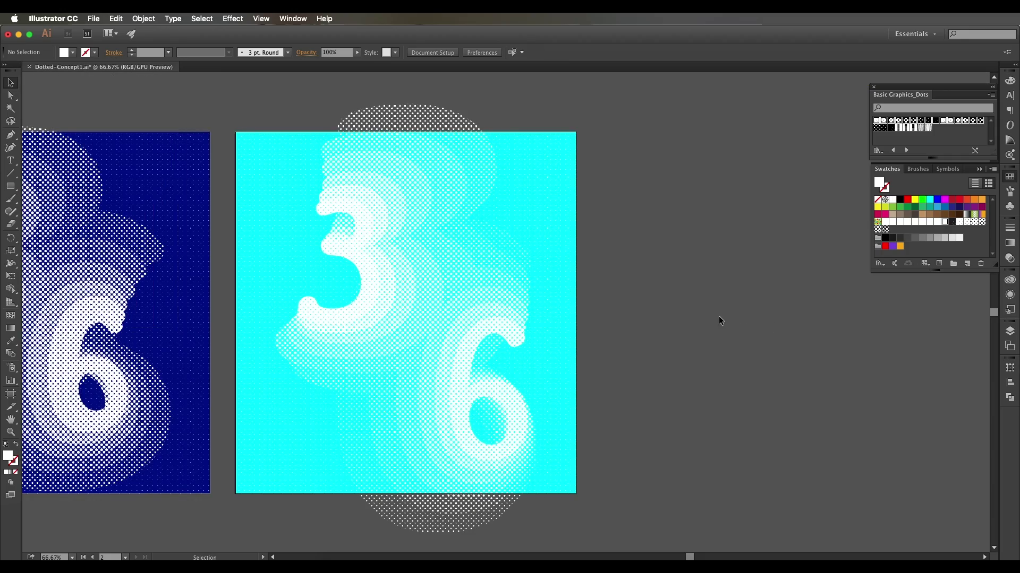
Change the fill of the cyan background rectangle to the dark navy blue swatch, matching the neighbouring artboard.
scroll(540, 399, down, 2)
drag(640, 371, 676, 342)
scroll(636, 345, up, 4)
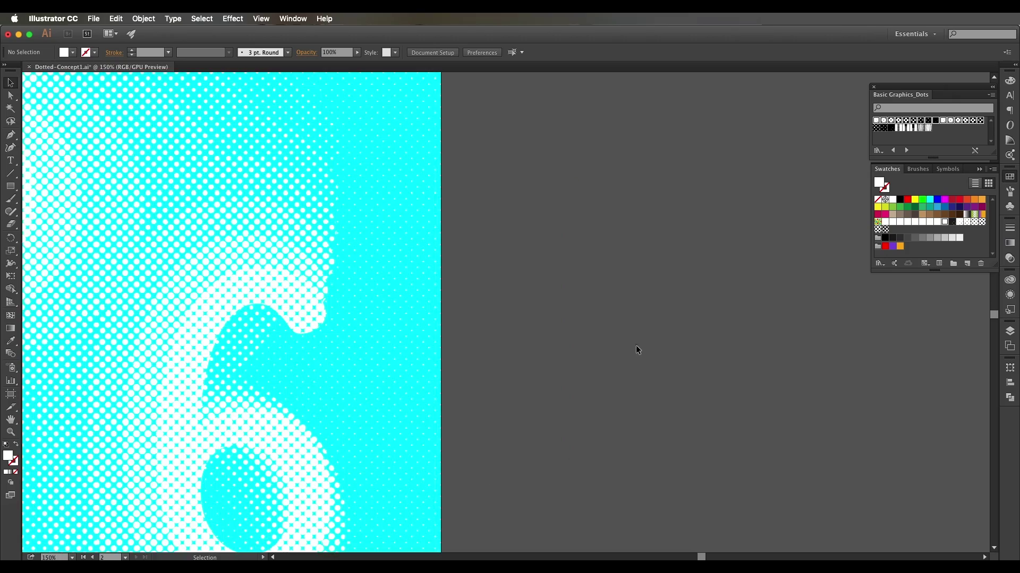
drag(514, 316, 881, 407)
drag(586, 335, 728, 361)
scroll(505, 303, down, 3)
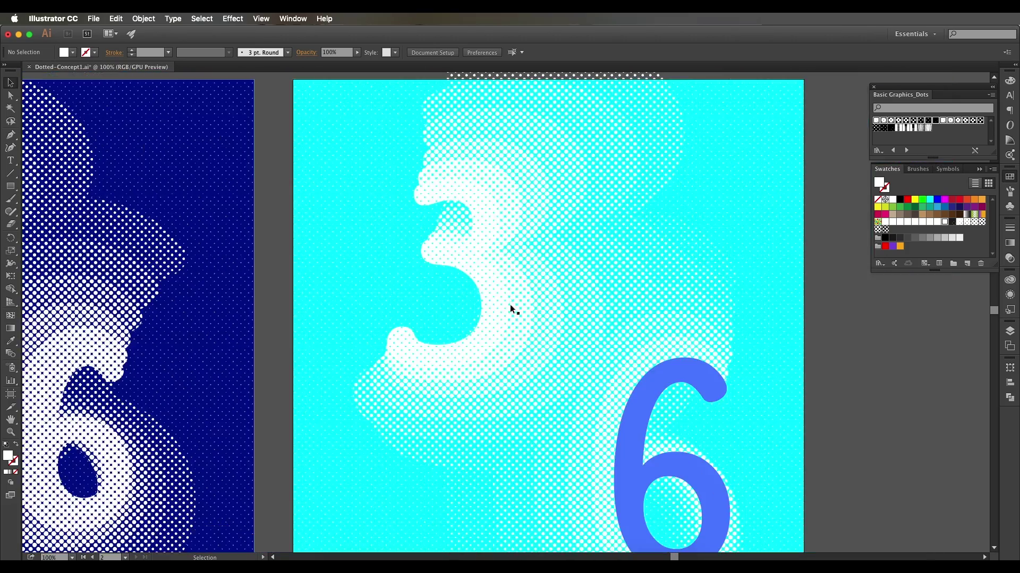
click(546, 183)
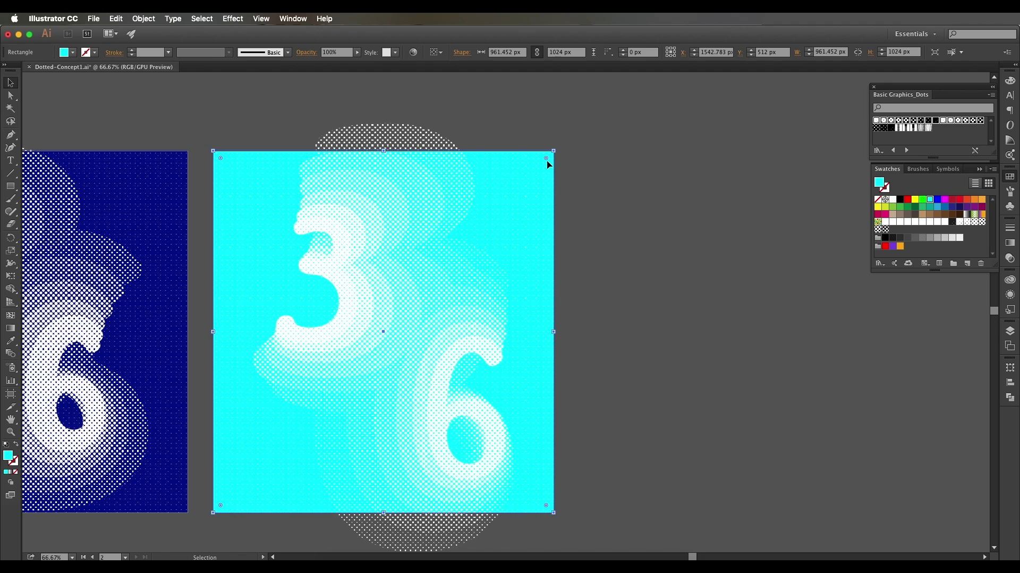
click(72, 52)
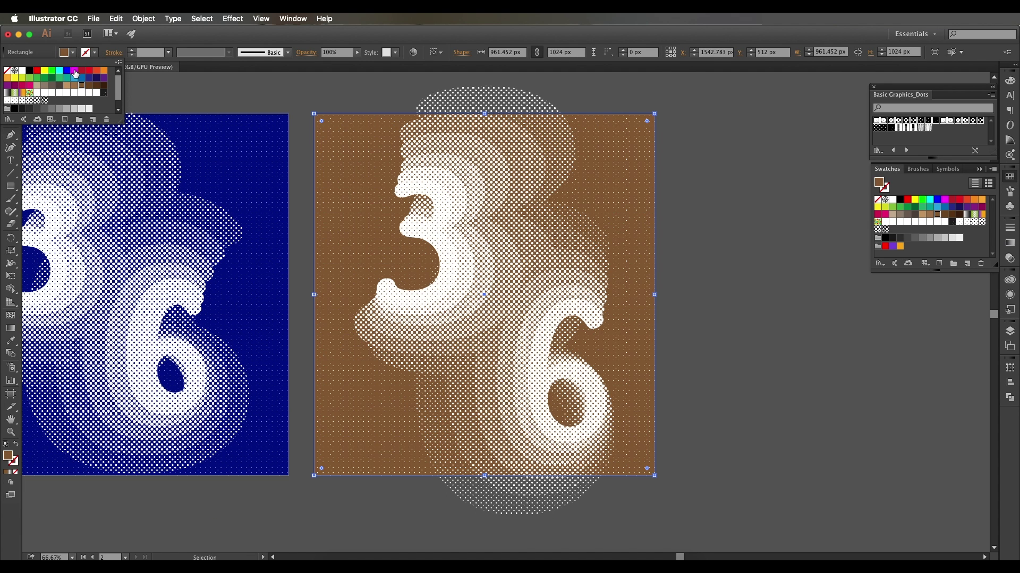
click(67, 71)
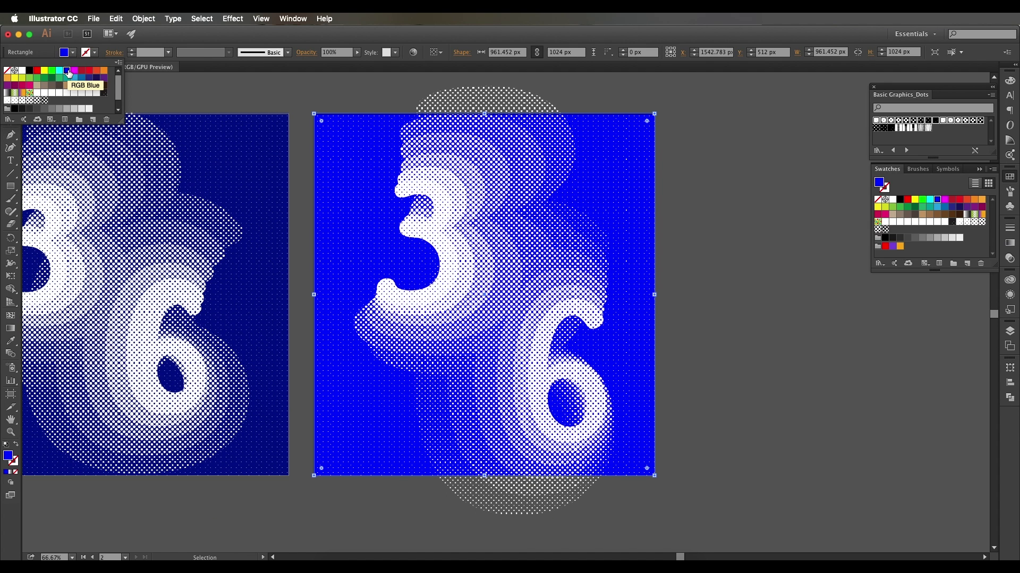
click(97, 78)
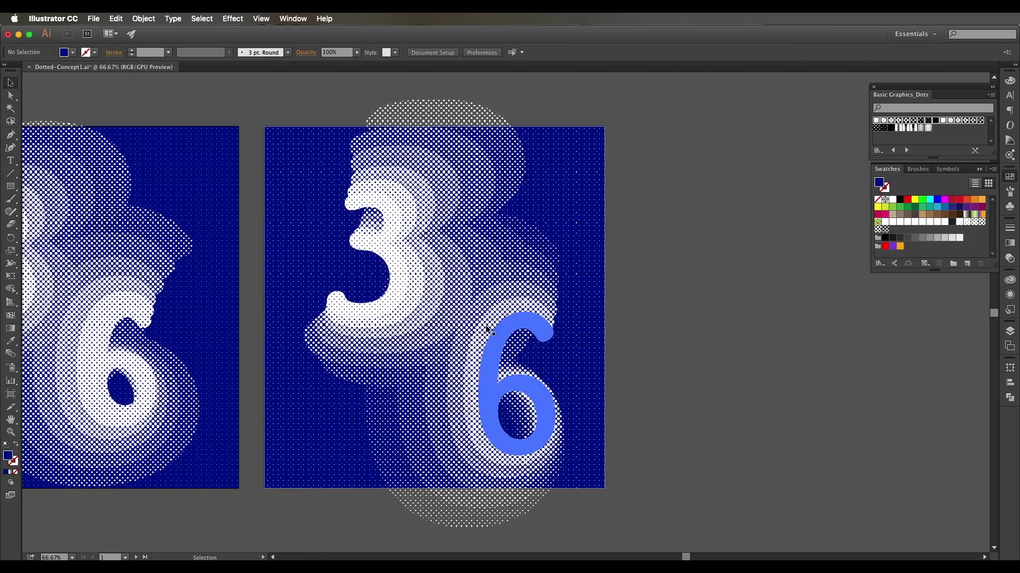
Unlock the white-dotted background rectangle behind the 3 and 6, lower its opacity to 60%, and deselect it.
key(ctrl+equal)
key(ctrl+equal)
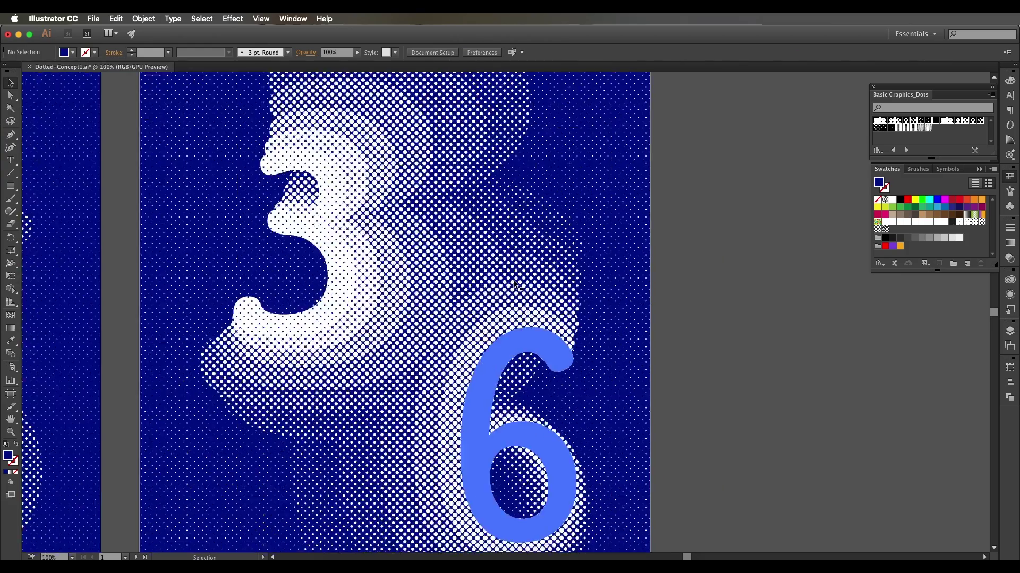
drag(409, 288, 719, 324)
drag(472, 320, 689, 335)
drag(438, 308, 462, 314)
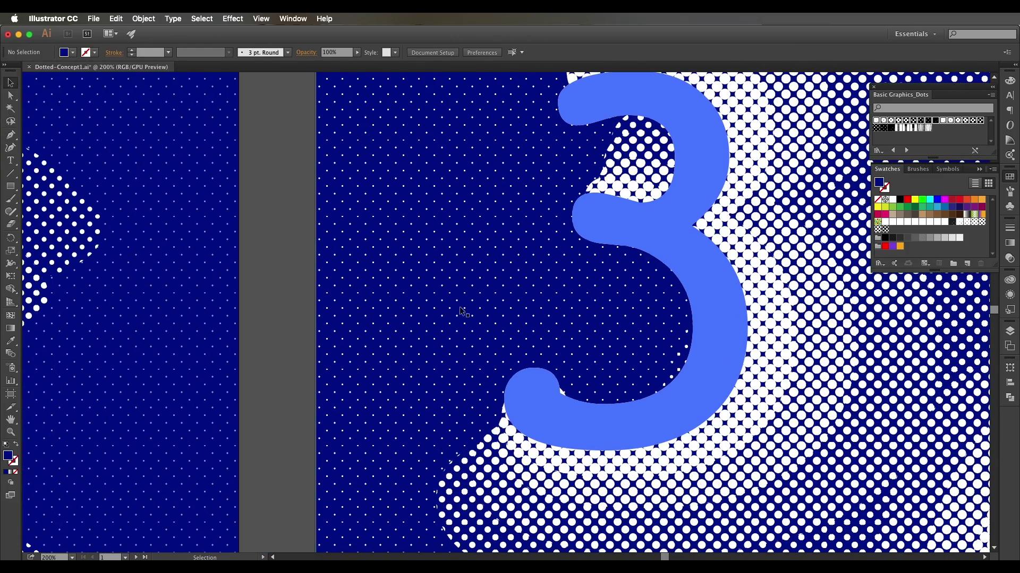
key(super+alt+2)
click(301, 310)
click(355, 318)
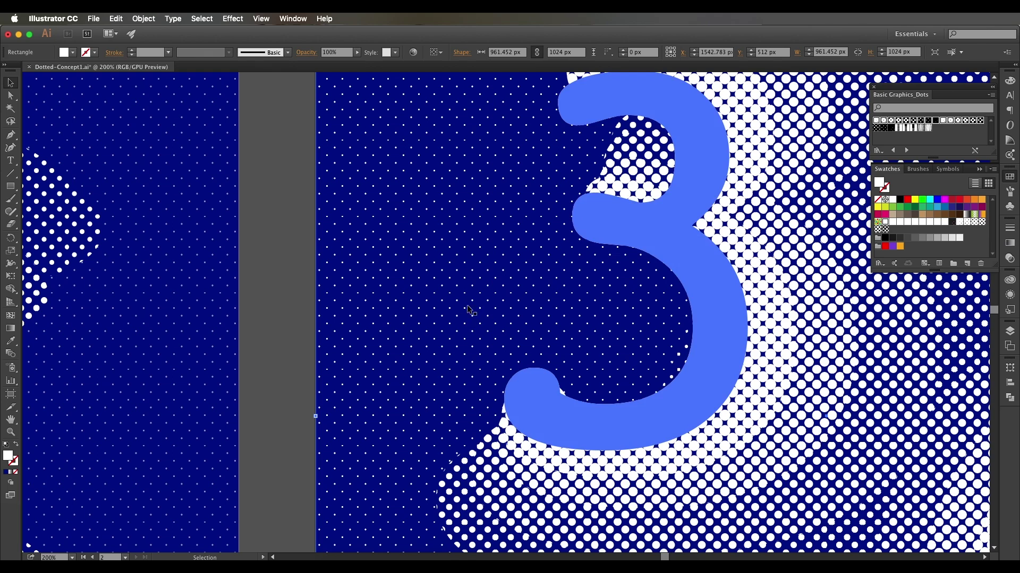
click(358, 52)
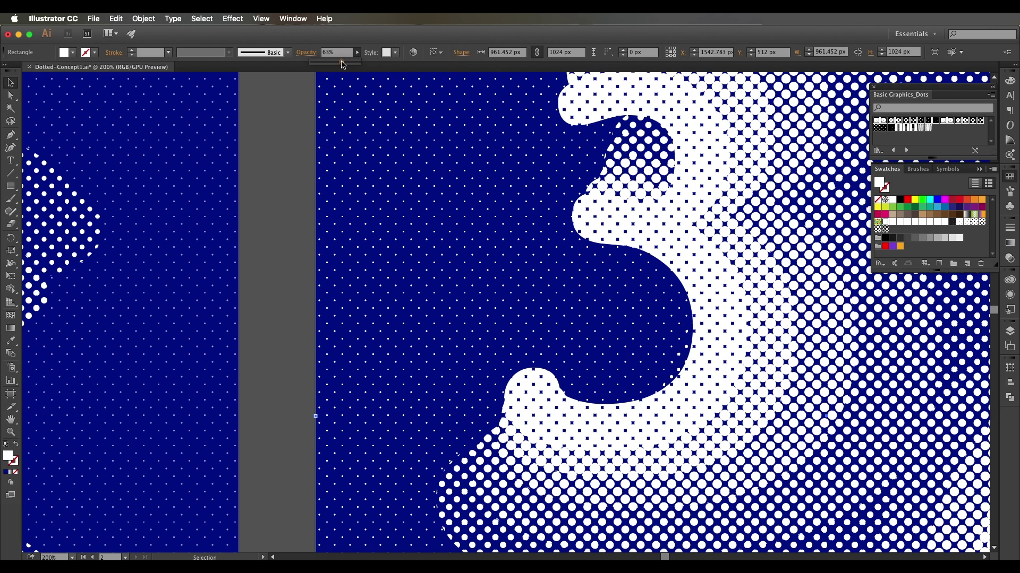
click(292, 129)
scroll(298, 212, down, 1)
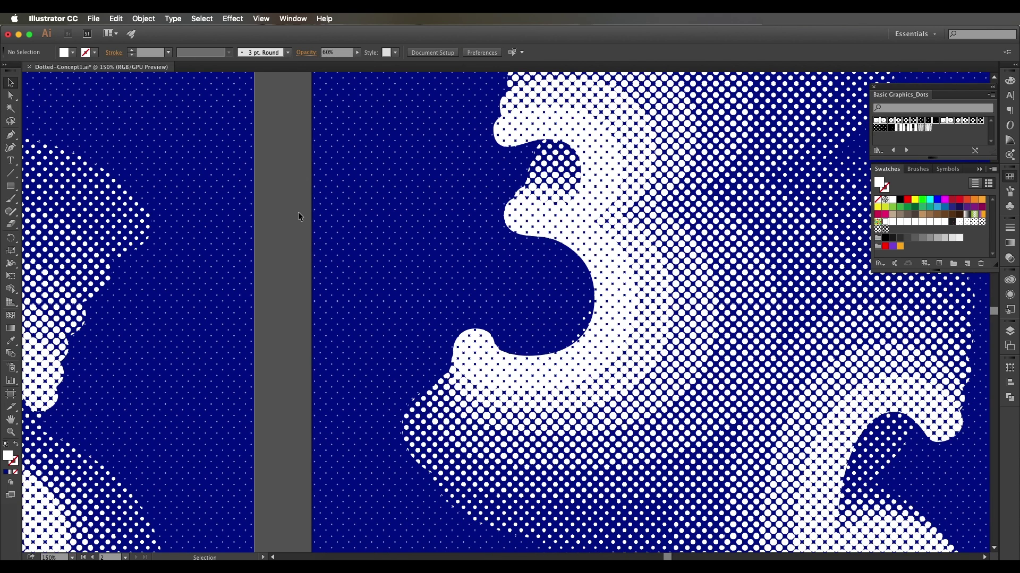
Move the dotted 3 on the second artboard slightly down and to the left, and deselect it.
drag(554, 274, 447, 358)
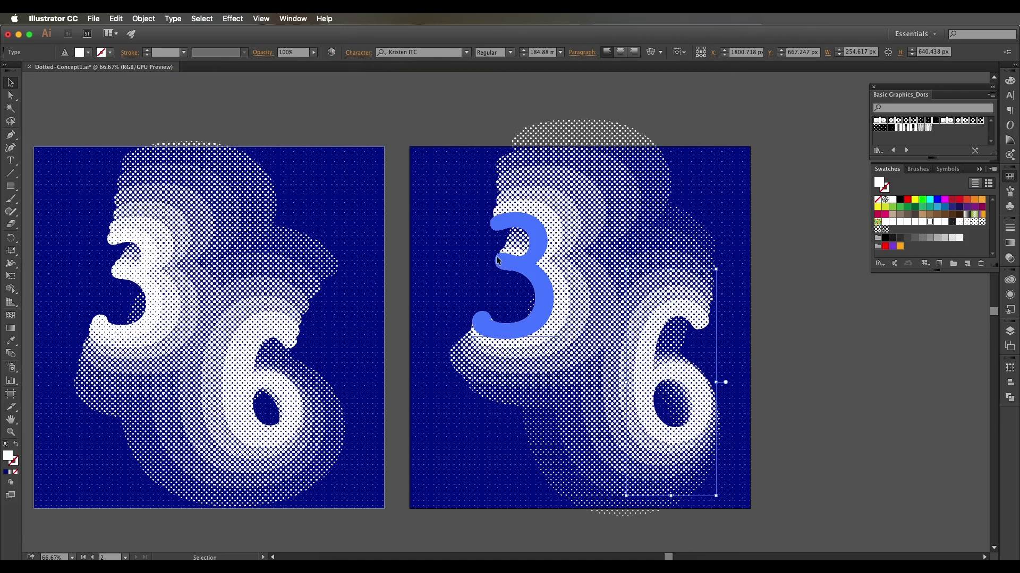
drag(496, 256, 480, 267)
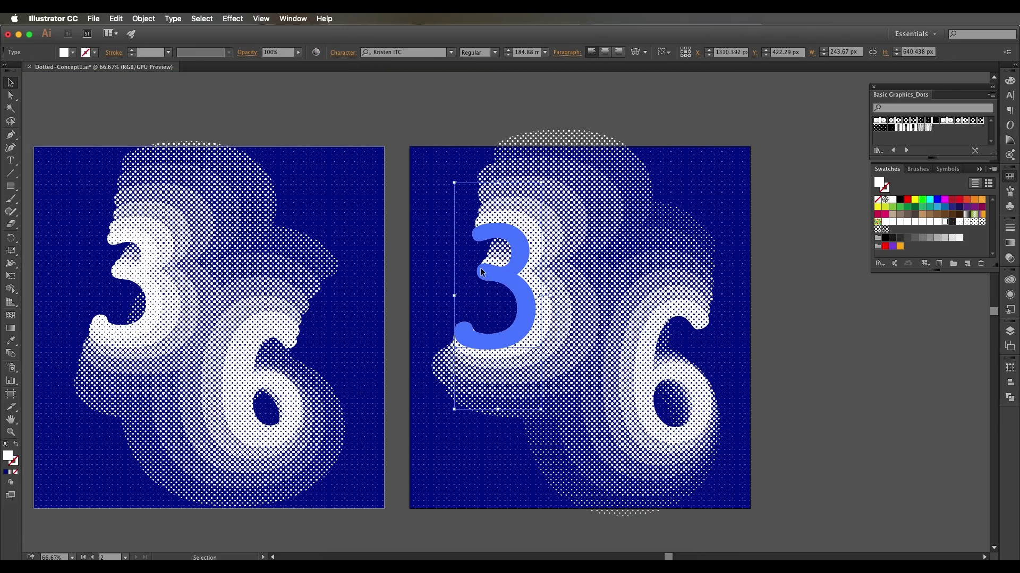
click(780, 325)
drag(796, 411, 624, 370)
scroll(621, 393, up, 1)
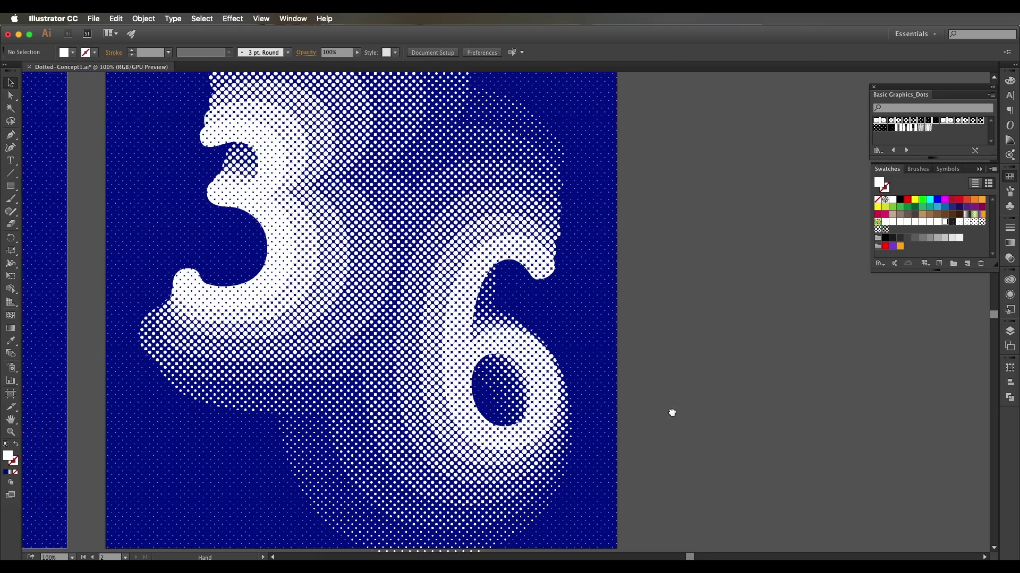
Try the digits 8, 9 and 0 in place of the live 6 on the second artboard.
scroll(671, 412, left, 3)
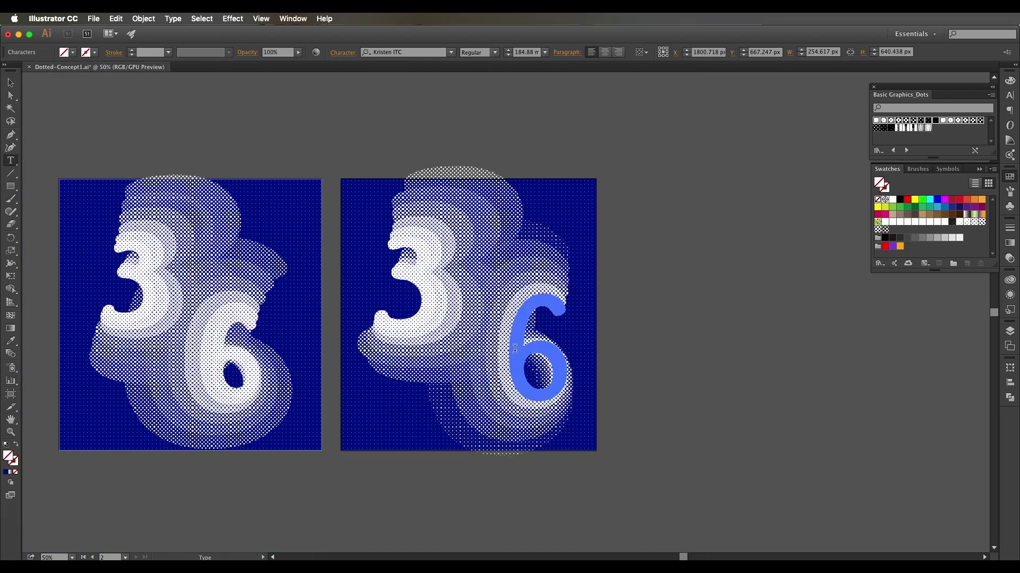
text(8)
key(shift+Left)
text(9)
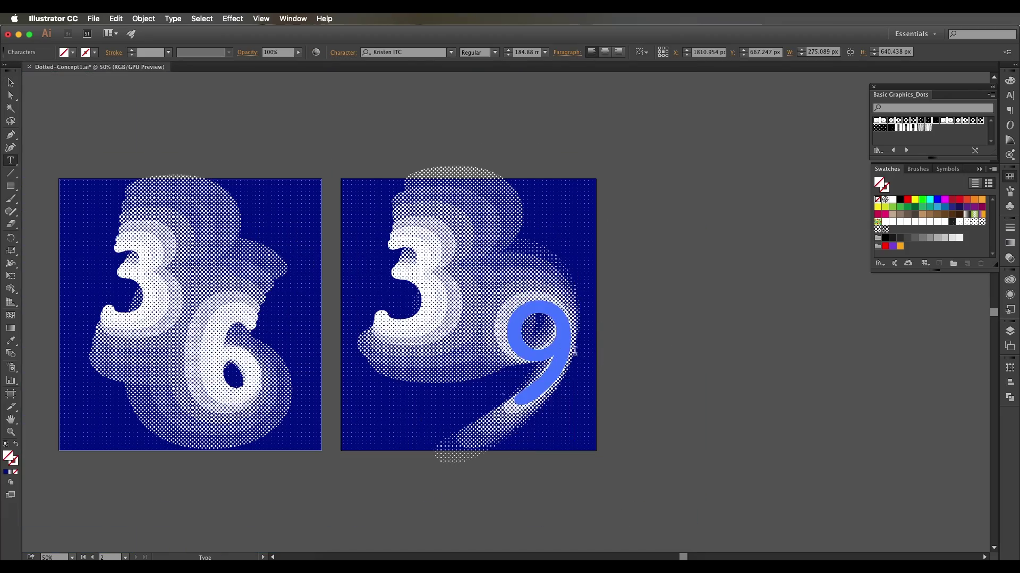
key(shift+Left)
text(0)
key(Escape)
Reopen the second digit's live text on the second artboard for editing and try a 1 in its place.
click(637, 366)
scroll(639, 350, up, 3)
scroll(639, 334, down, 2)
drag(640, 333, 718, 387)
key(a)
click(625, 392)
key(v)
double_click(571, 355)
text(1)
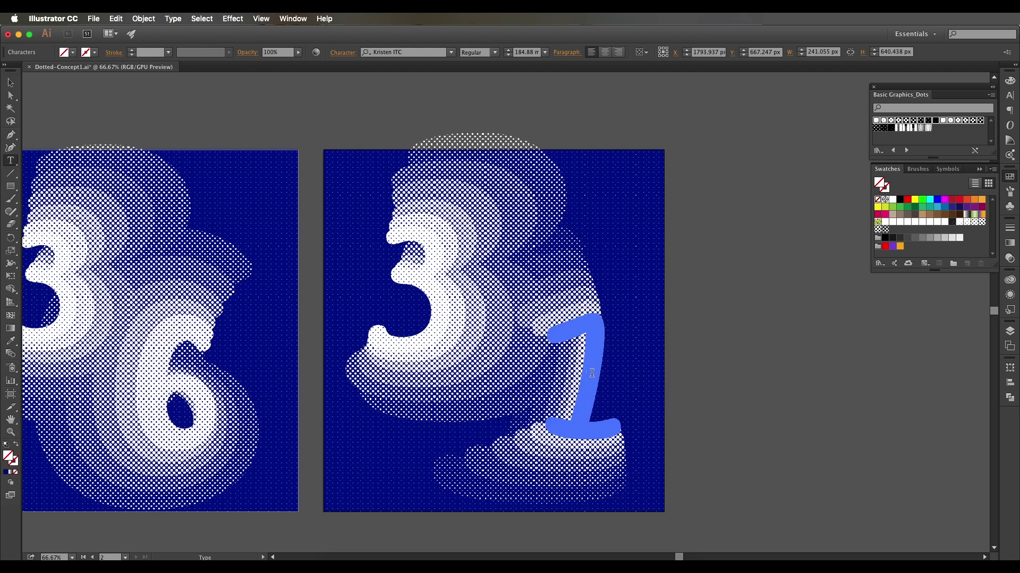
Try 3, 6, 7 and 34 as the second digit's text on the second artboard.
key(shift+Left)
text(3)
key(shift+Left)
text(6)
key(shift+Left)
text(7)
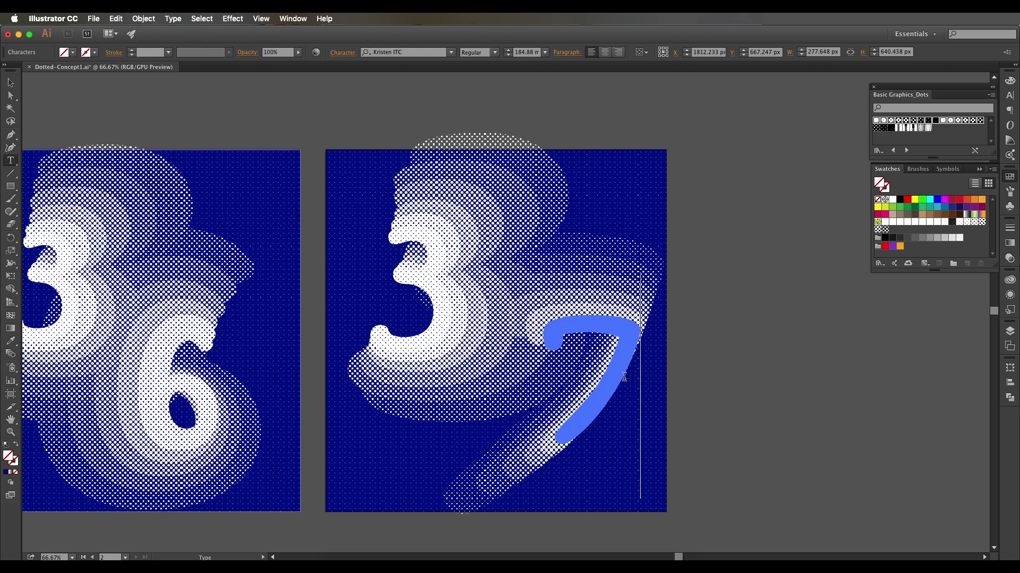
key(shift+Left)
text(34)
Replace the second digit's text on the second artboard with 8, finish the text editing and deselect it.
key(shift+Left)
key(shift+Left)
text(8)
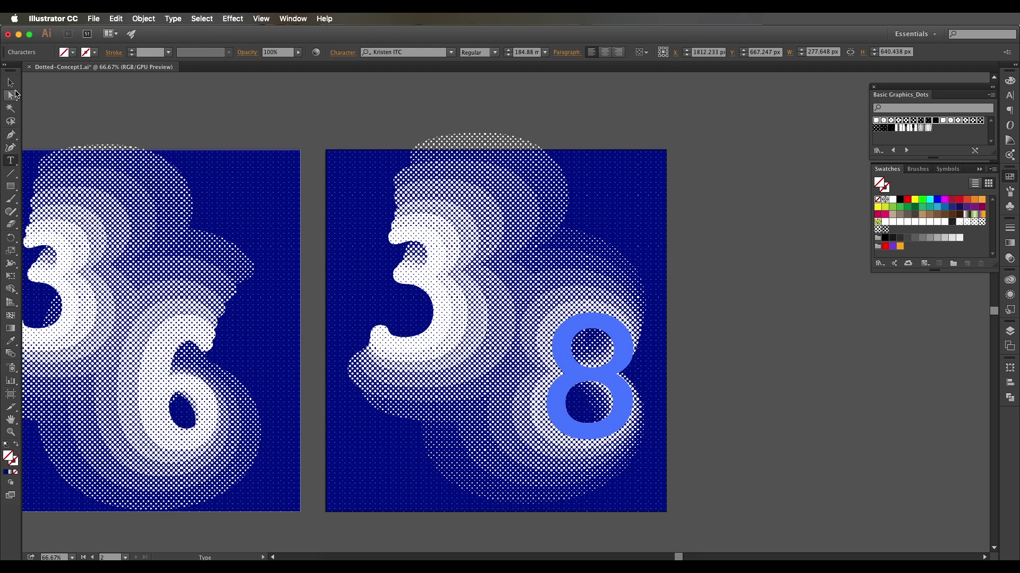
click(11, 83)
click(114, 115)
key(super+minus)
key(super+minus)
click(664, 407)
drag(691, 421, 626, 356)
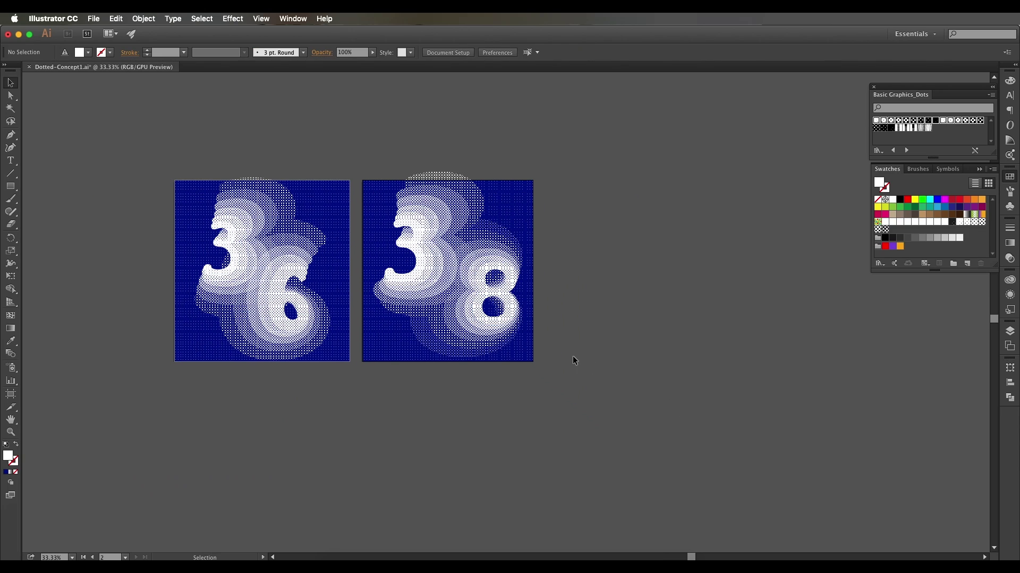
Move the dotted 8 slightly down on the second artboard and deselect it.
drag(503, 318, 503, 325)
click(584, 349)
key(super+plus)
drag(557, 301, 572, 381)
key(super+plus)
Select the second artboard's artwork and set up a web export with the JPEG High preset raised to 100% quality.
drag(610, 466, 247, 154)
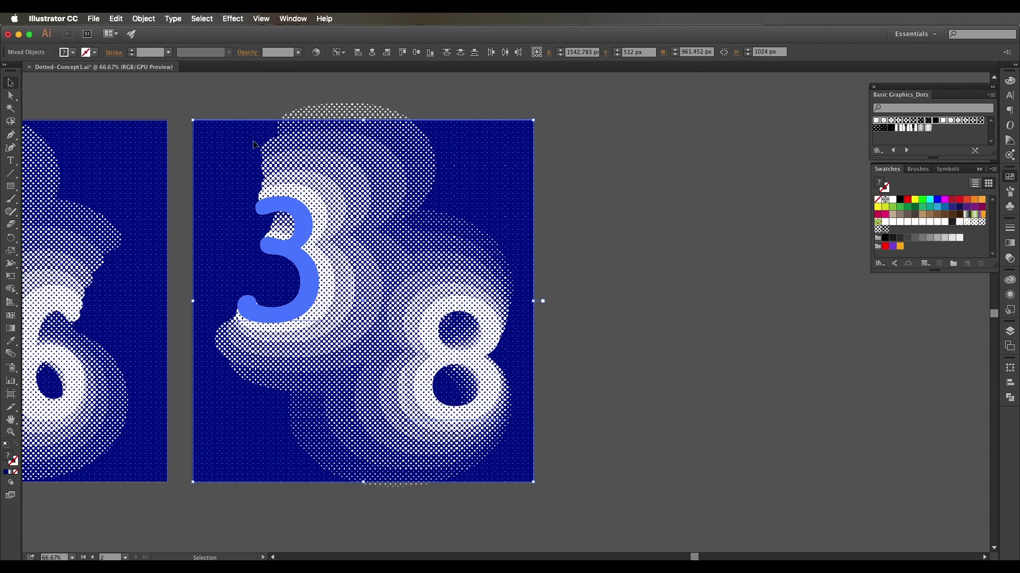
click(94, 19)
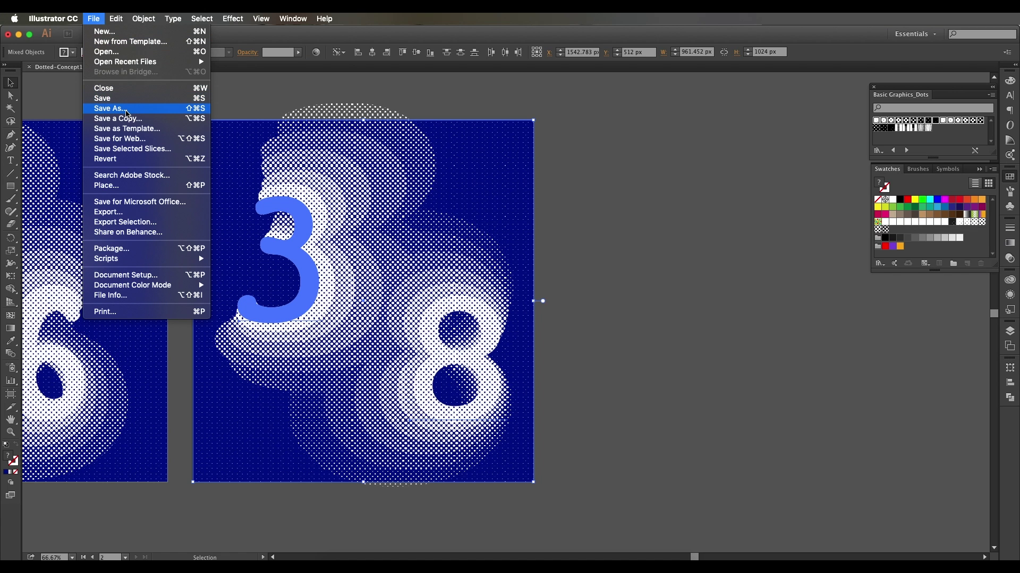
click(120, 139)
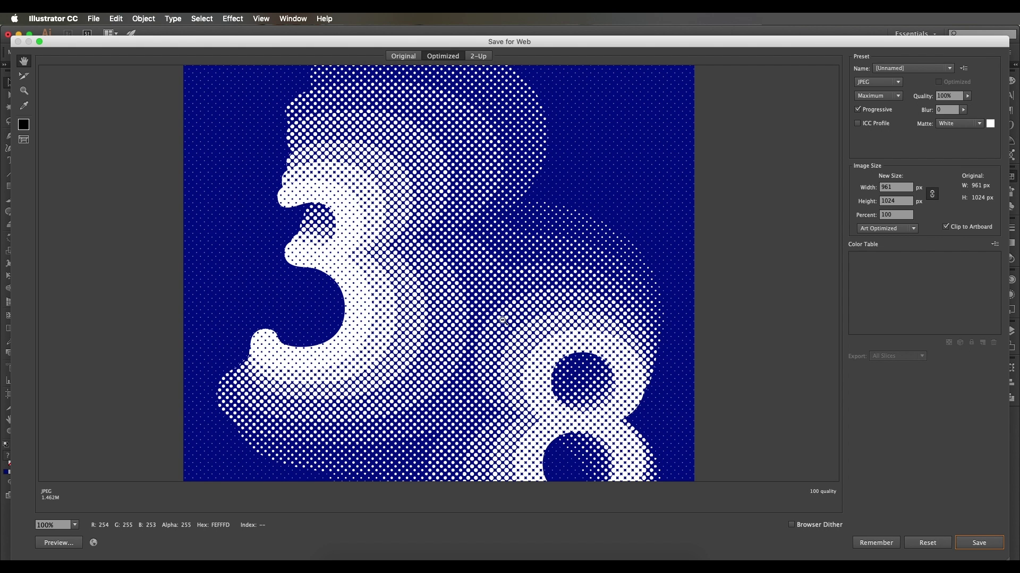
click(898, 187)
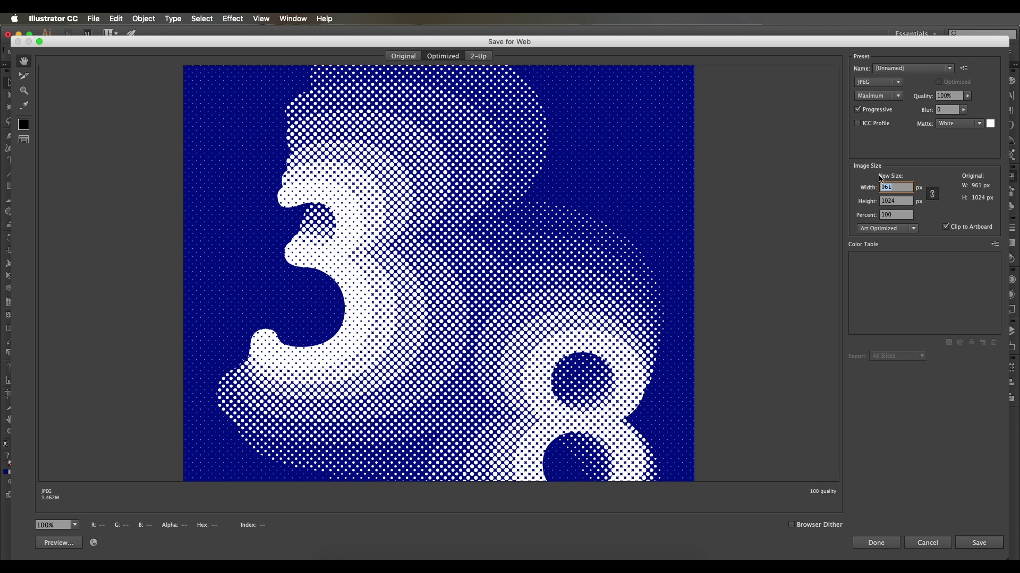
click(924, 68)
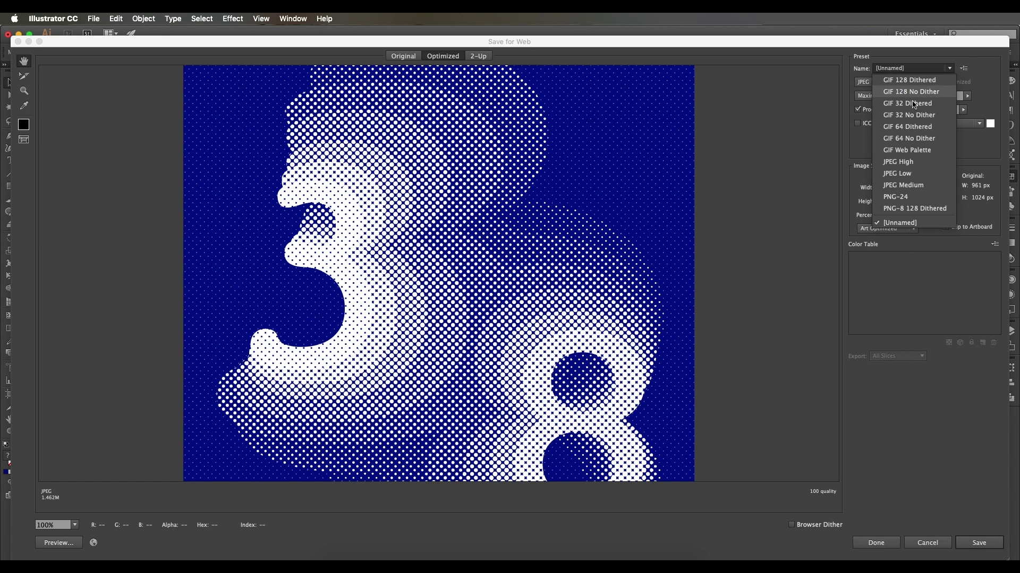
click(910, 161)
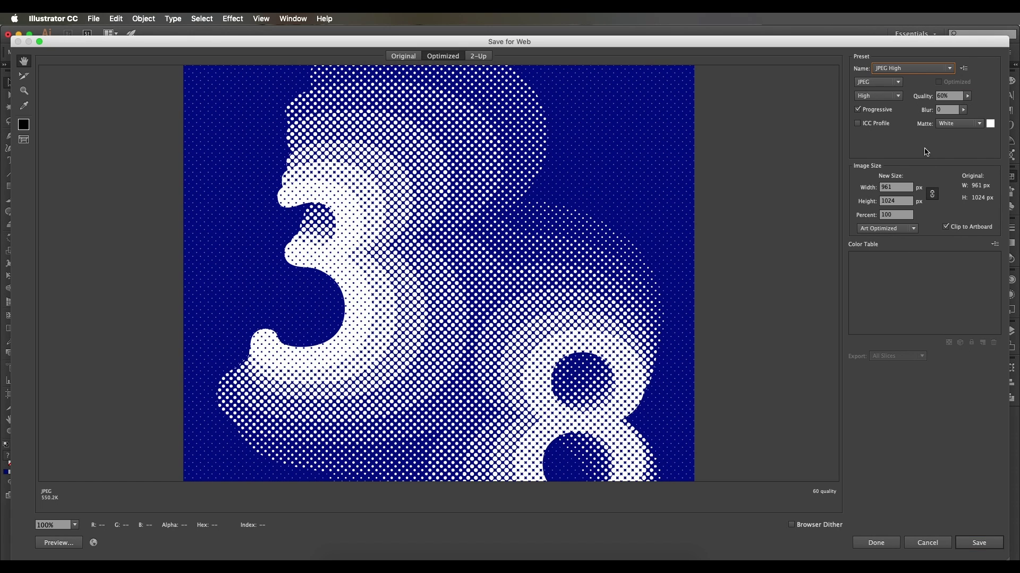
click(968, 97)
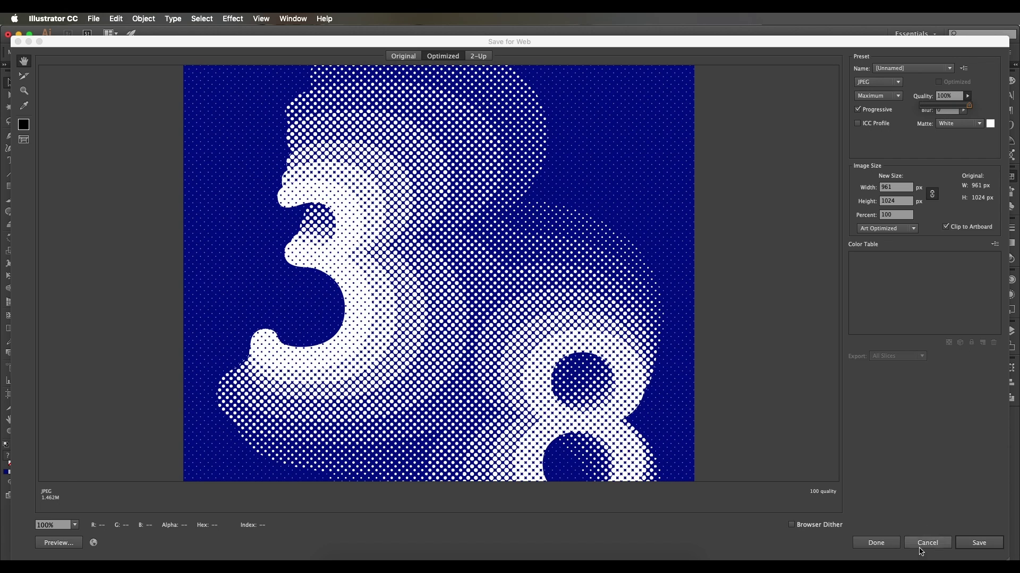
Save the web export as Dotted-Concept2.jpg in the Tutorials folder and deselect the artwork.
click(964, 545)
key(Return)
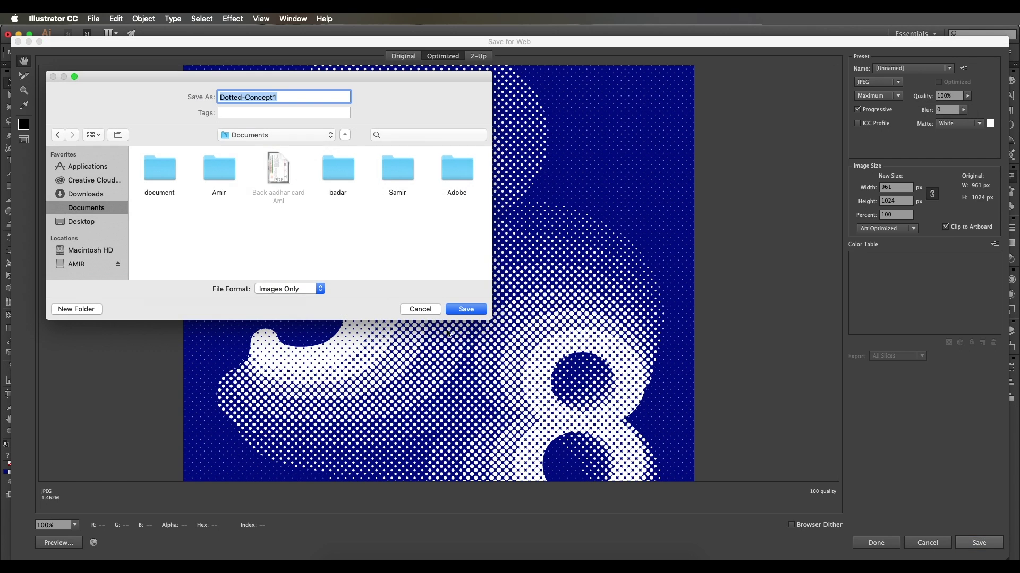
click(466, 309)
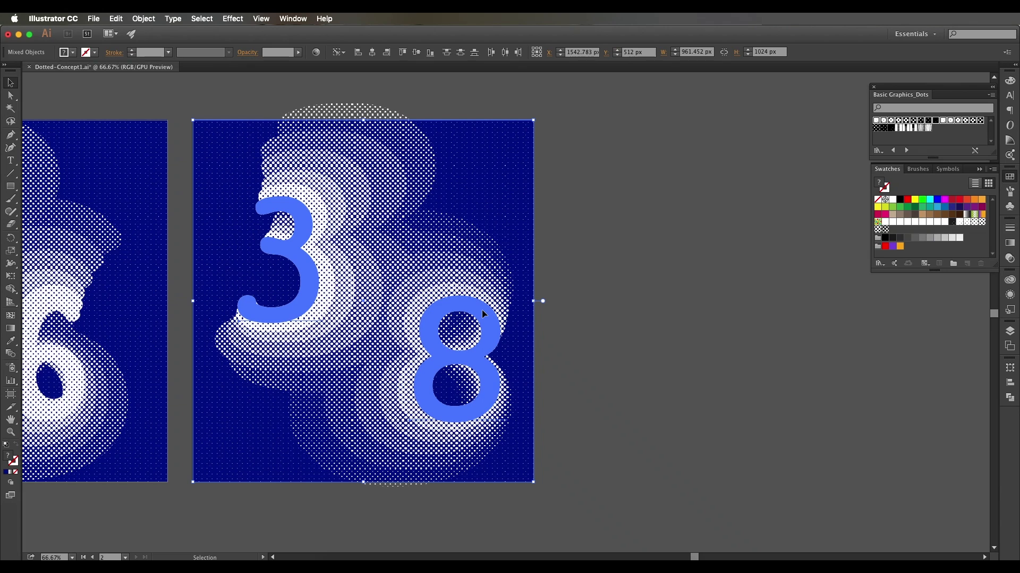
click(542, 342)
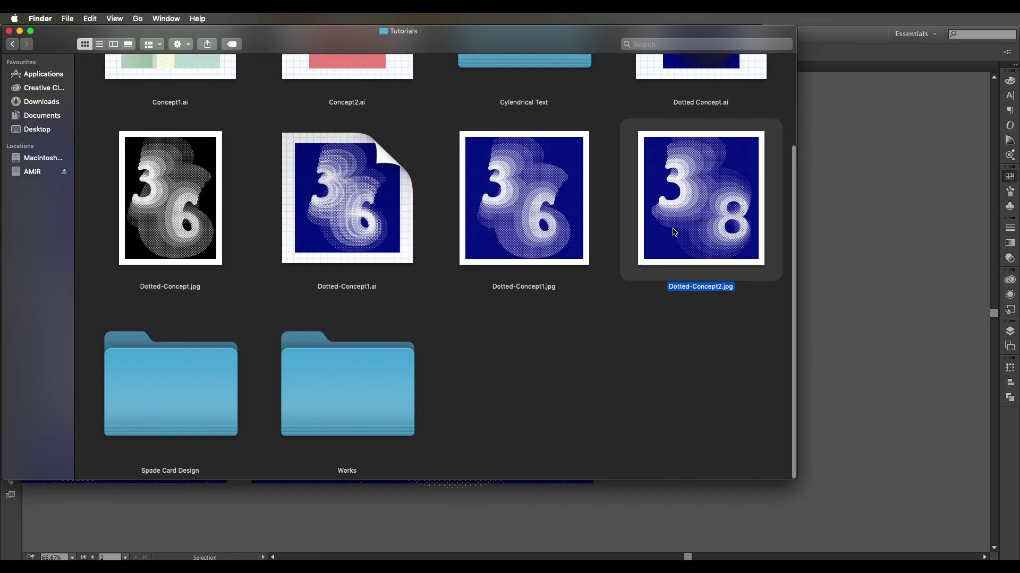
Open Dotted-Concept2.jpg and Dotted-Concept1.jpg from the Tutorials folder in Preview and place their windows side by side.
double_click(672, 234)
click(542, 223)
double_click(542, 223)
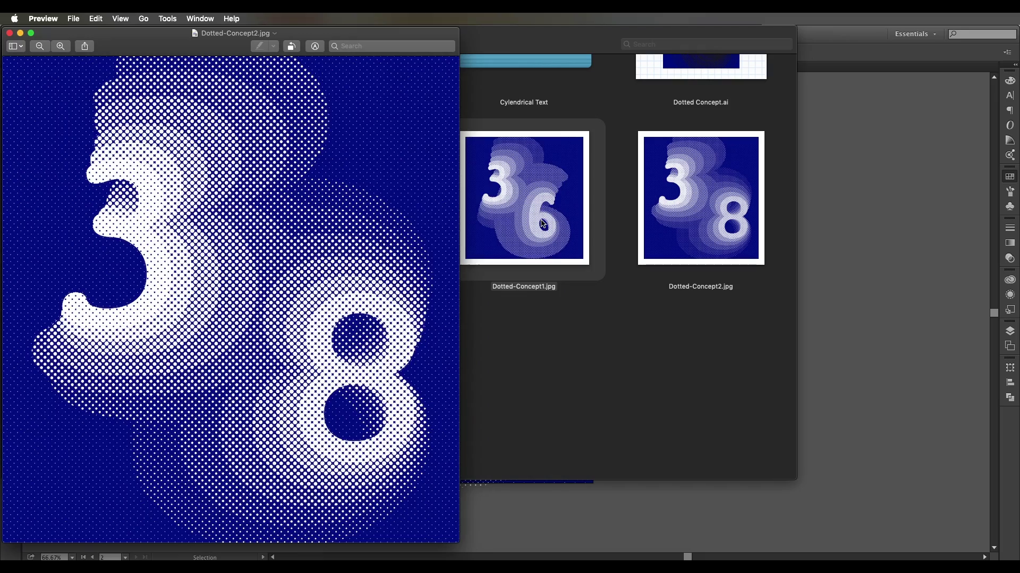
drag(333, 55, 795, 38)
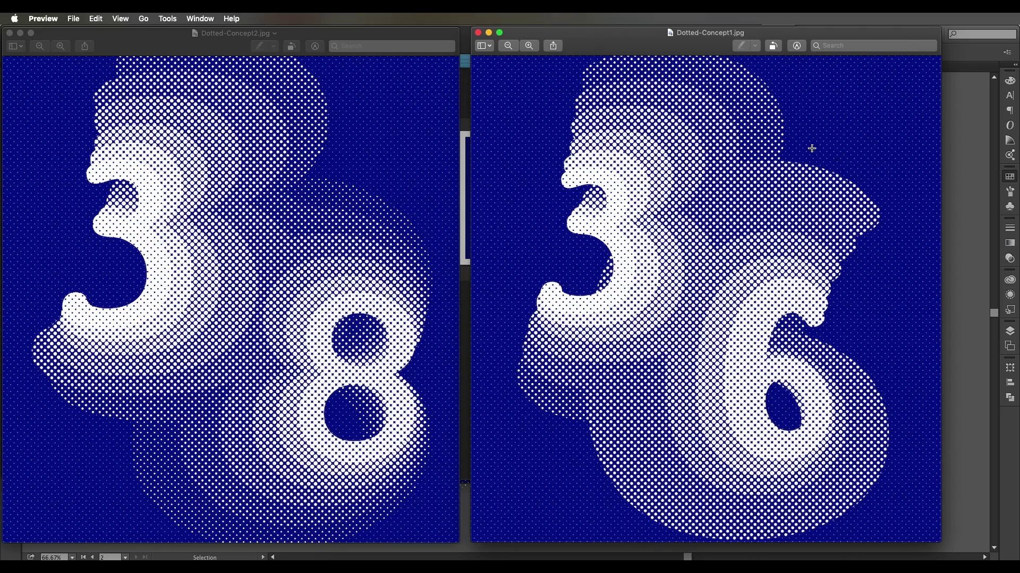
Examine the halftone dots and numeral edges up close in Dotted-Concept1.jpg and Dotted-Concept2.jpg.
click(528, 46)
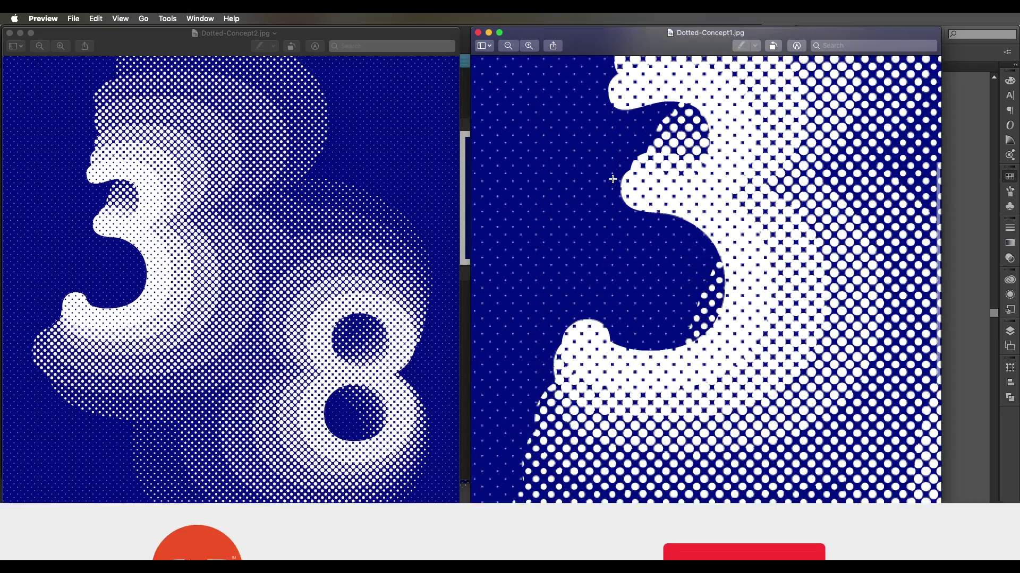
scroll(612, 179, up, 4)
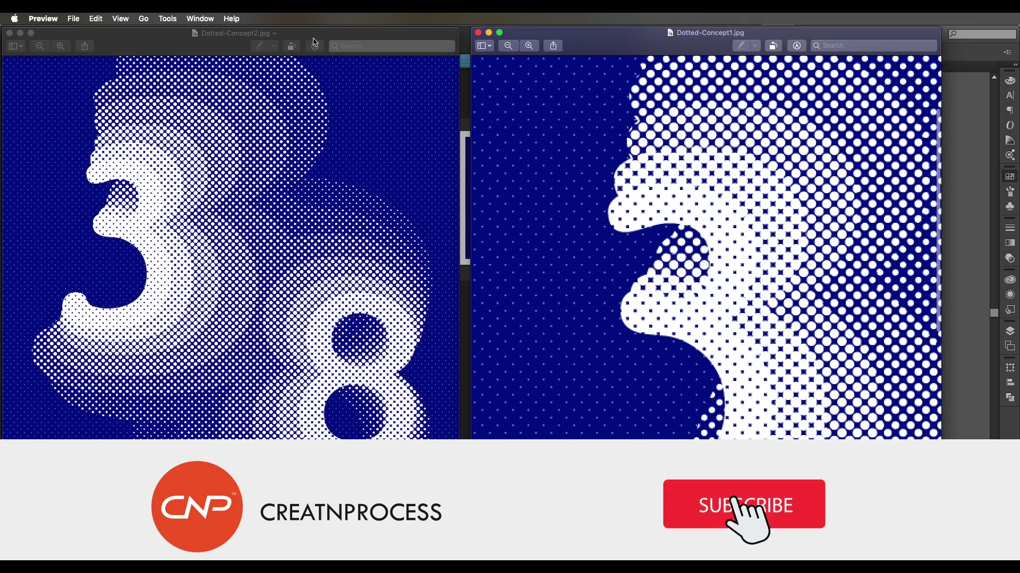
click(238, 47)
click(60, 47)
click(60, 47)
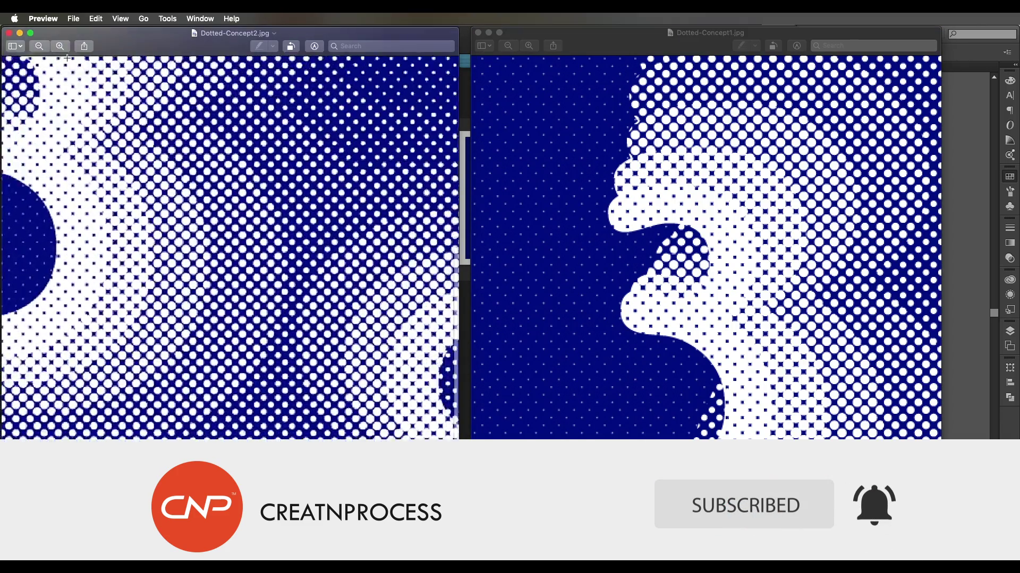
scroll(168, 200, up, 5)
scroll(168, 200, left, 5)
scroll(168, 199, up, 3)
scroll(196, 230, down, 11)
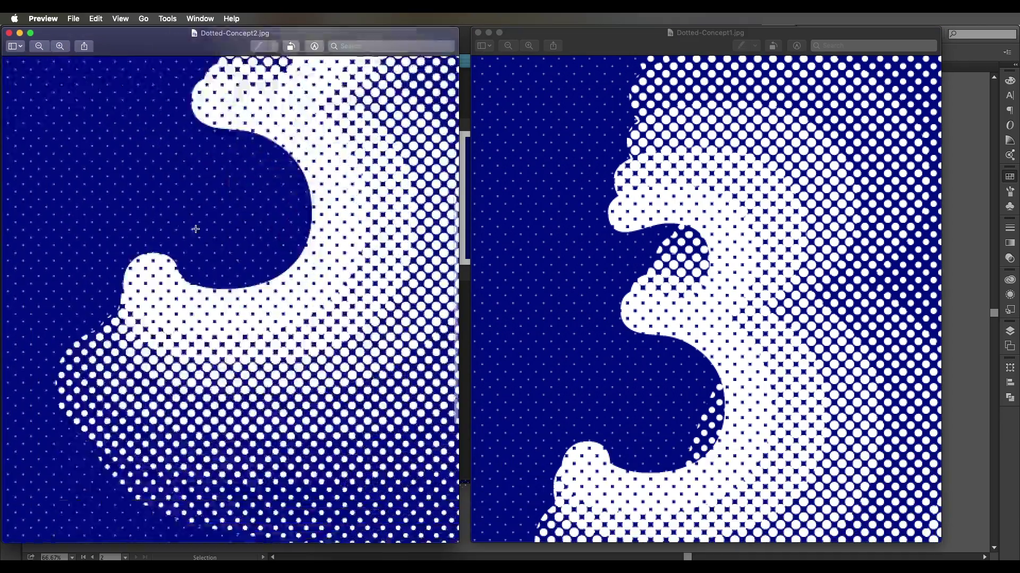
scroll(219, 322, right, 3)
scroll(219, 323, up, 2)
Compare the overall 3 and 8 design with the 3 and 6 design side by side at reduced magnification.
click(39, 47)
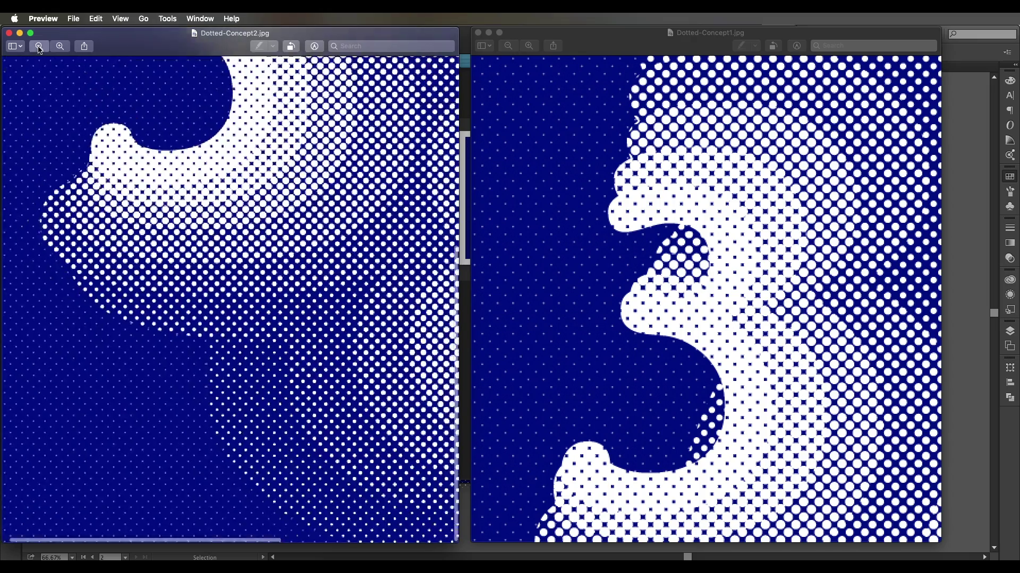
click(39, 46)
click(509, 46)
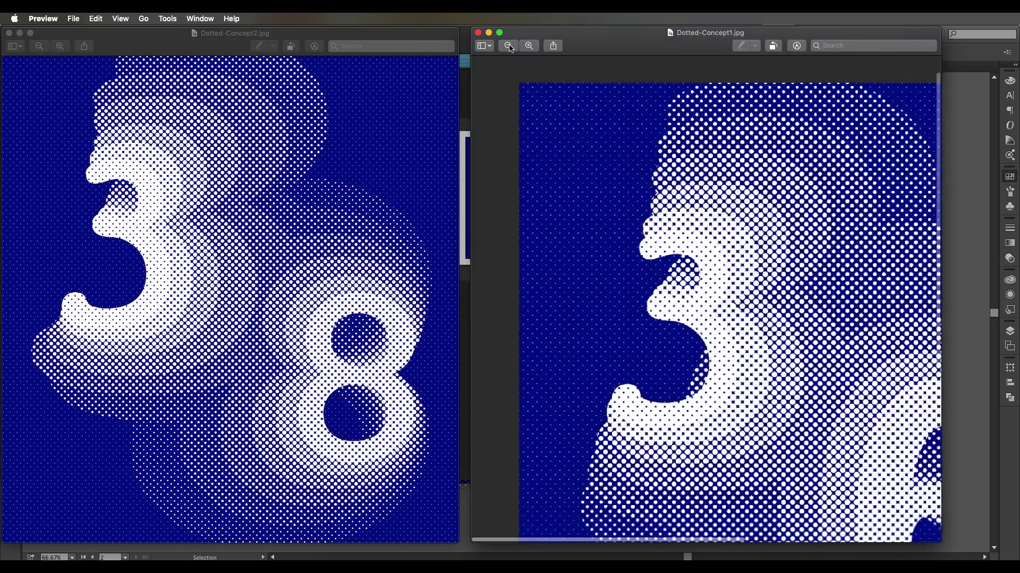
click(509, 46)
scroll(652, 222, down, 2)
scroll(652, 222, right, 2)
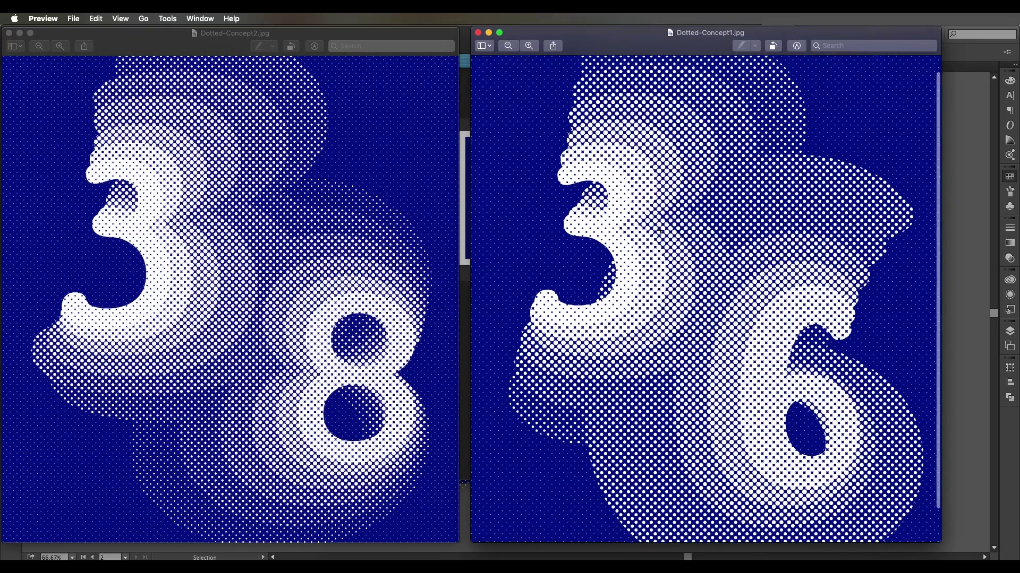